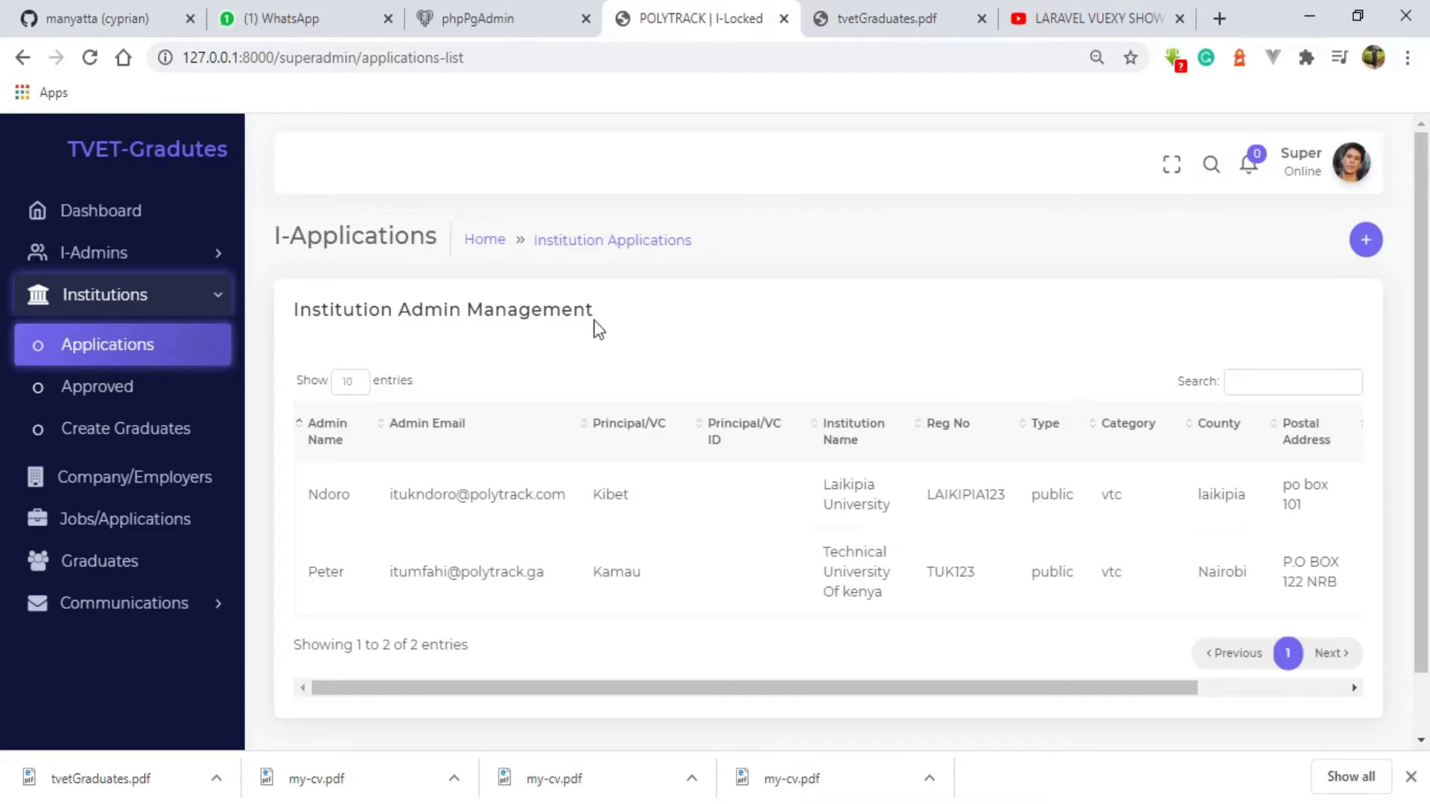
Open the Companies list, which shows Huawei in Computer Science as the only company.
click(151, 481)
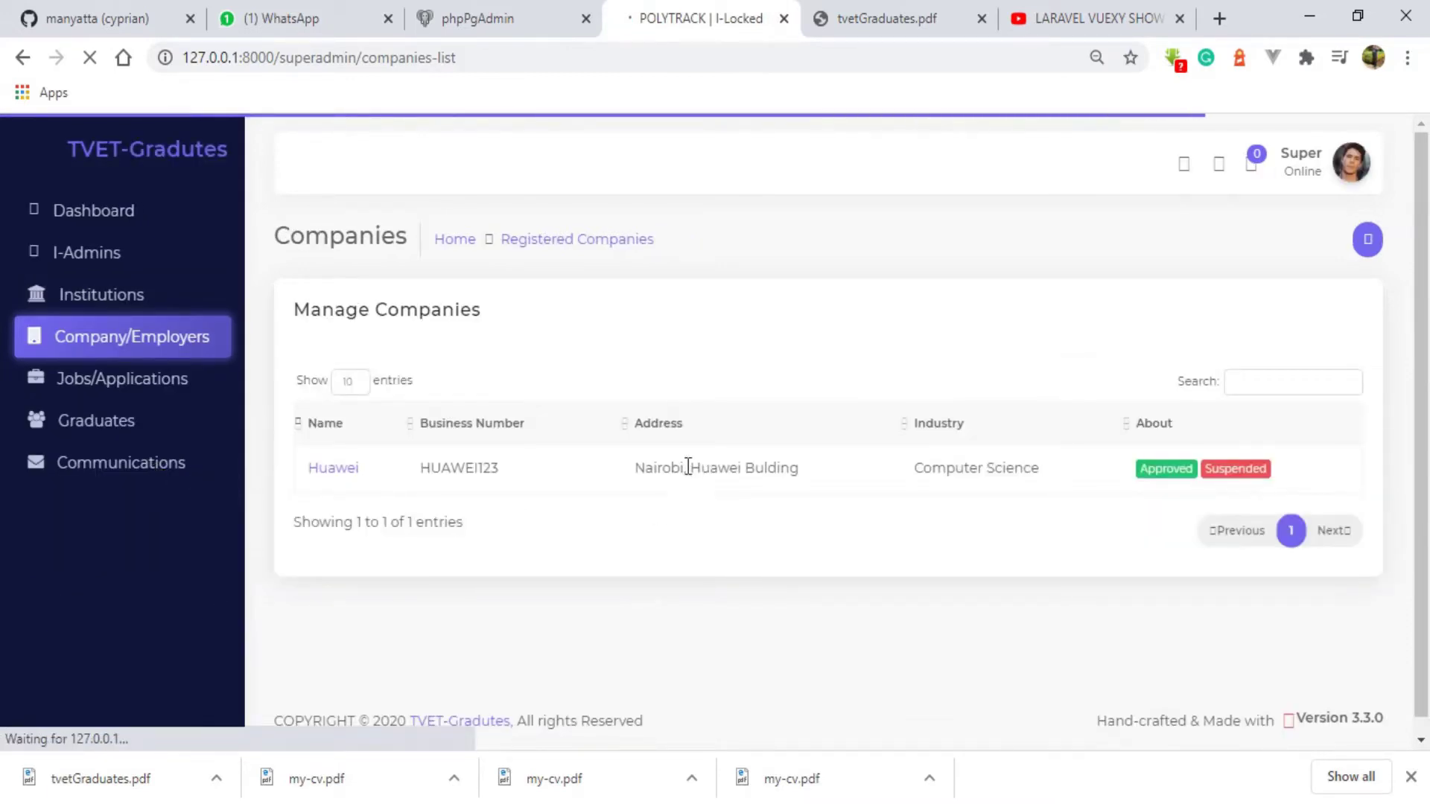
scroll(686, 470, down, 1)
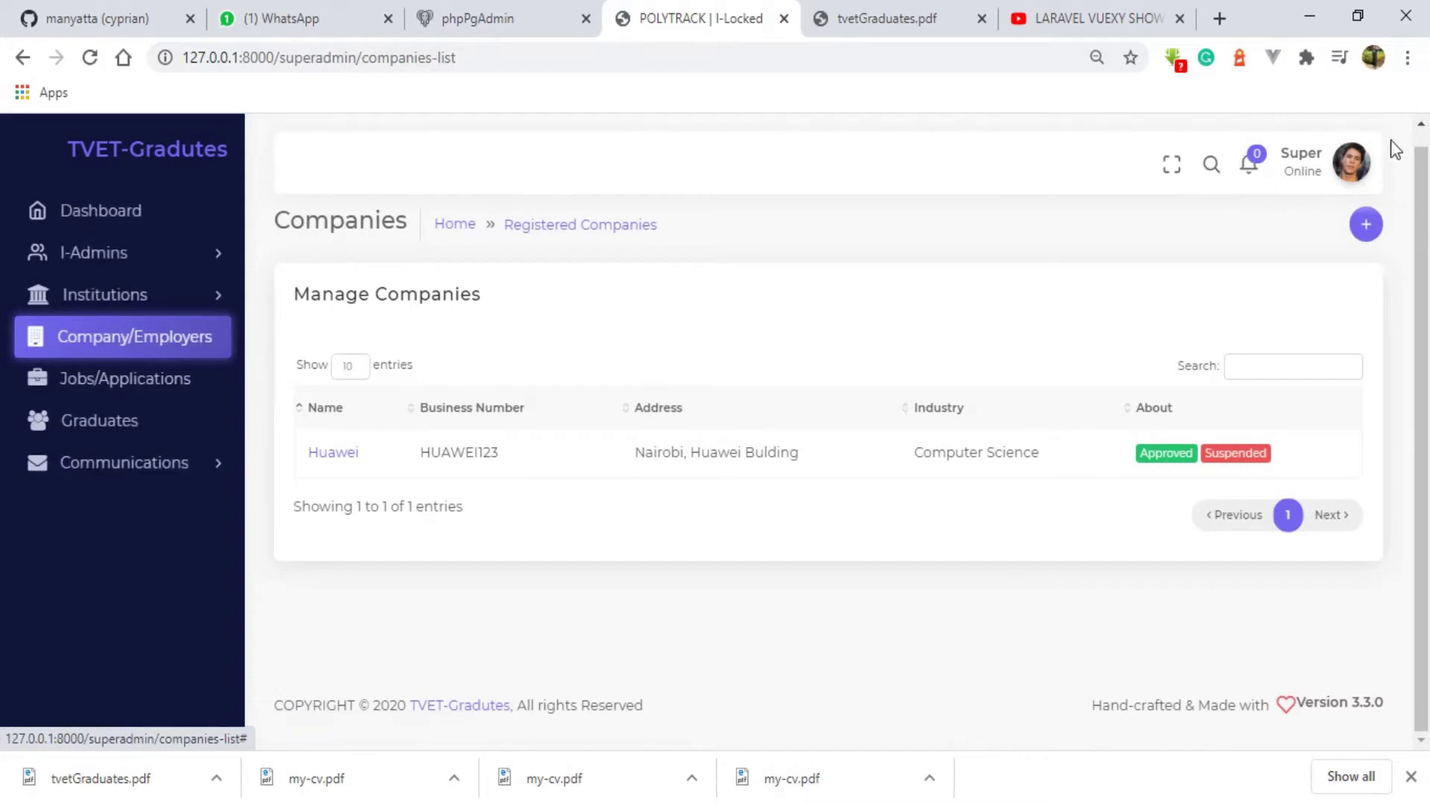
Log out of the super admin account and open the Register as Employer form.
click(1342, 187)
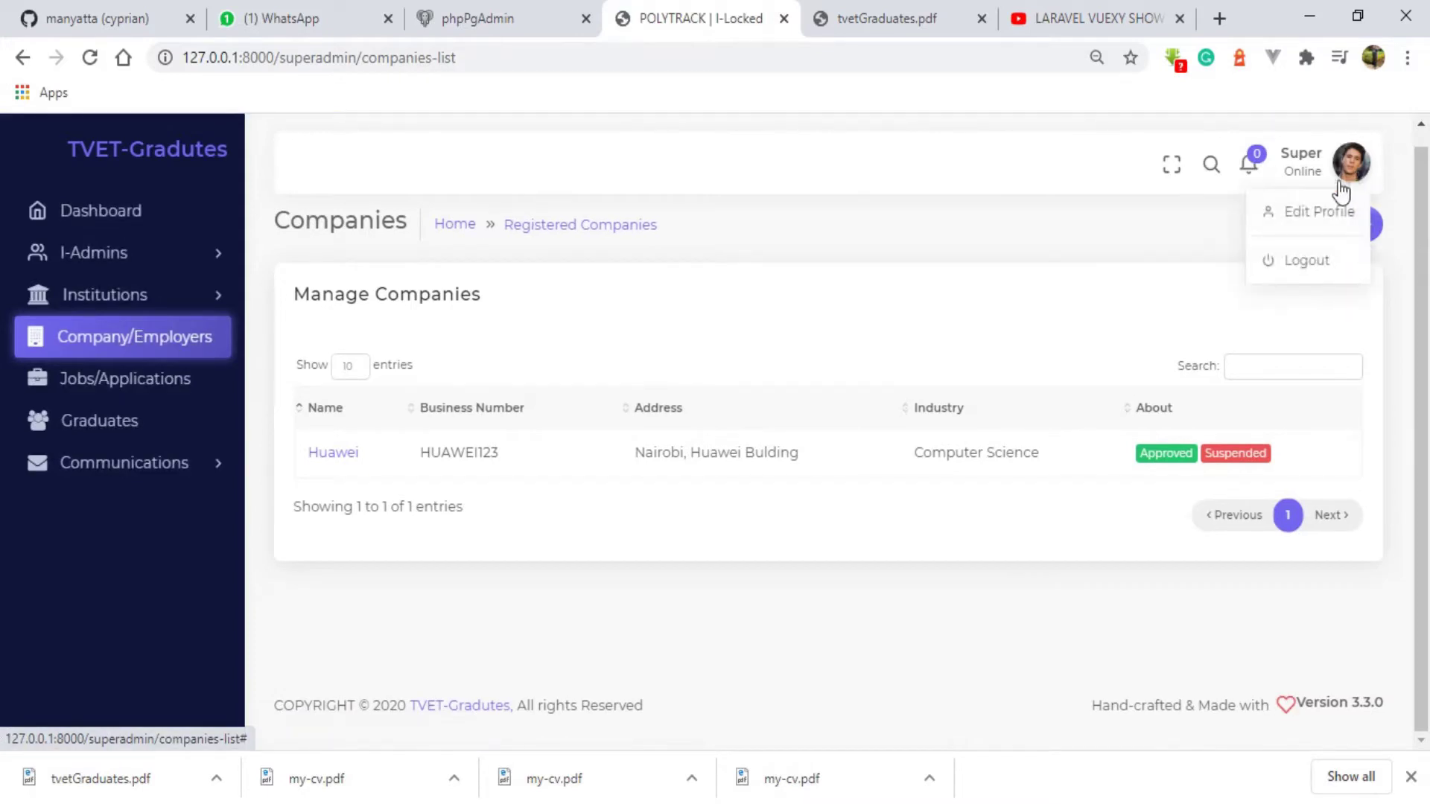
click(1297, 254)
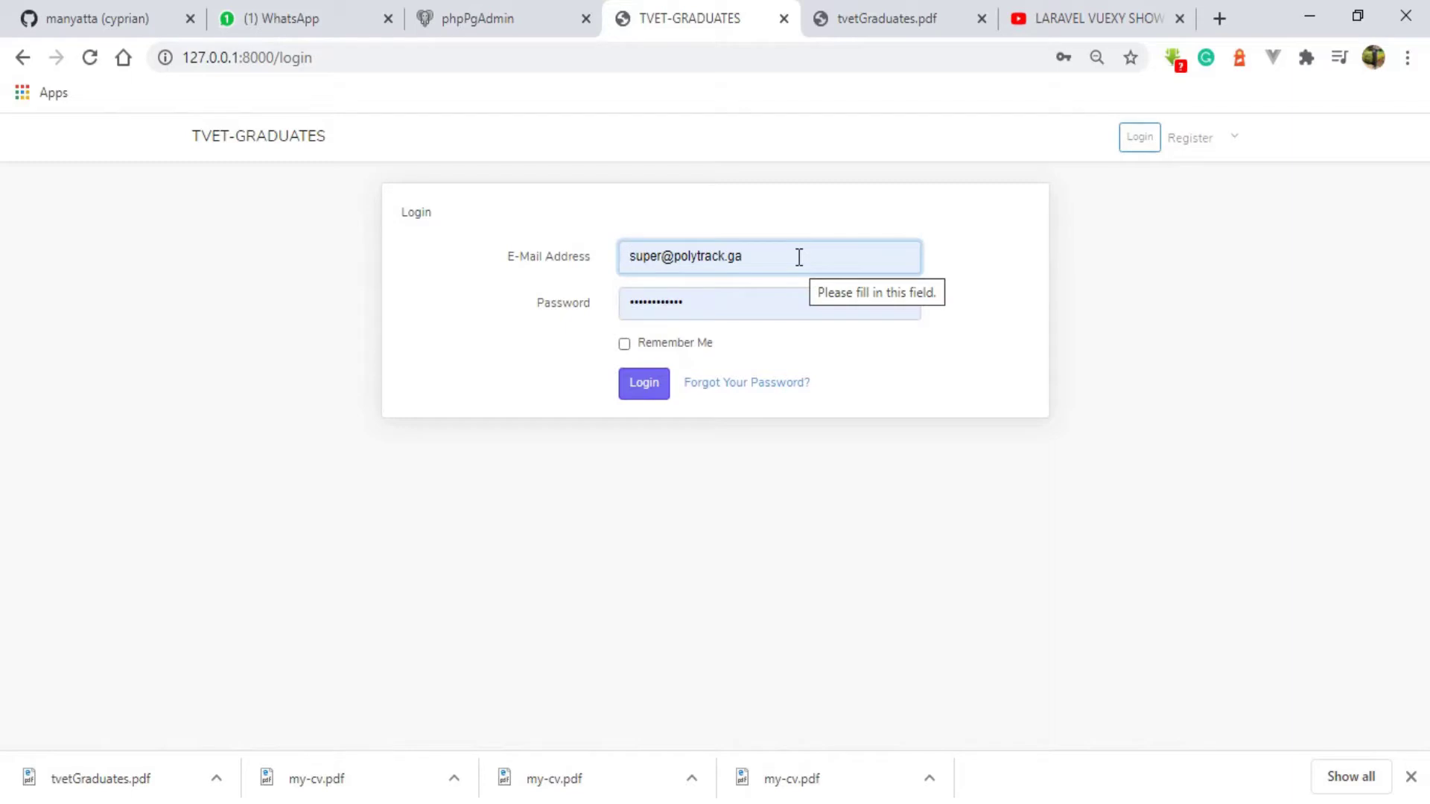
click(1213, 138)
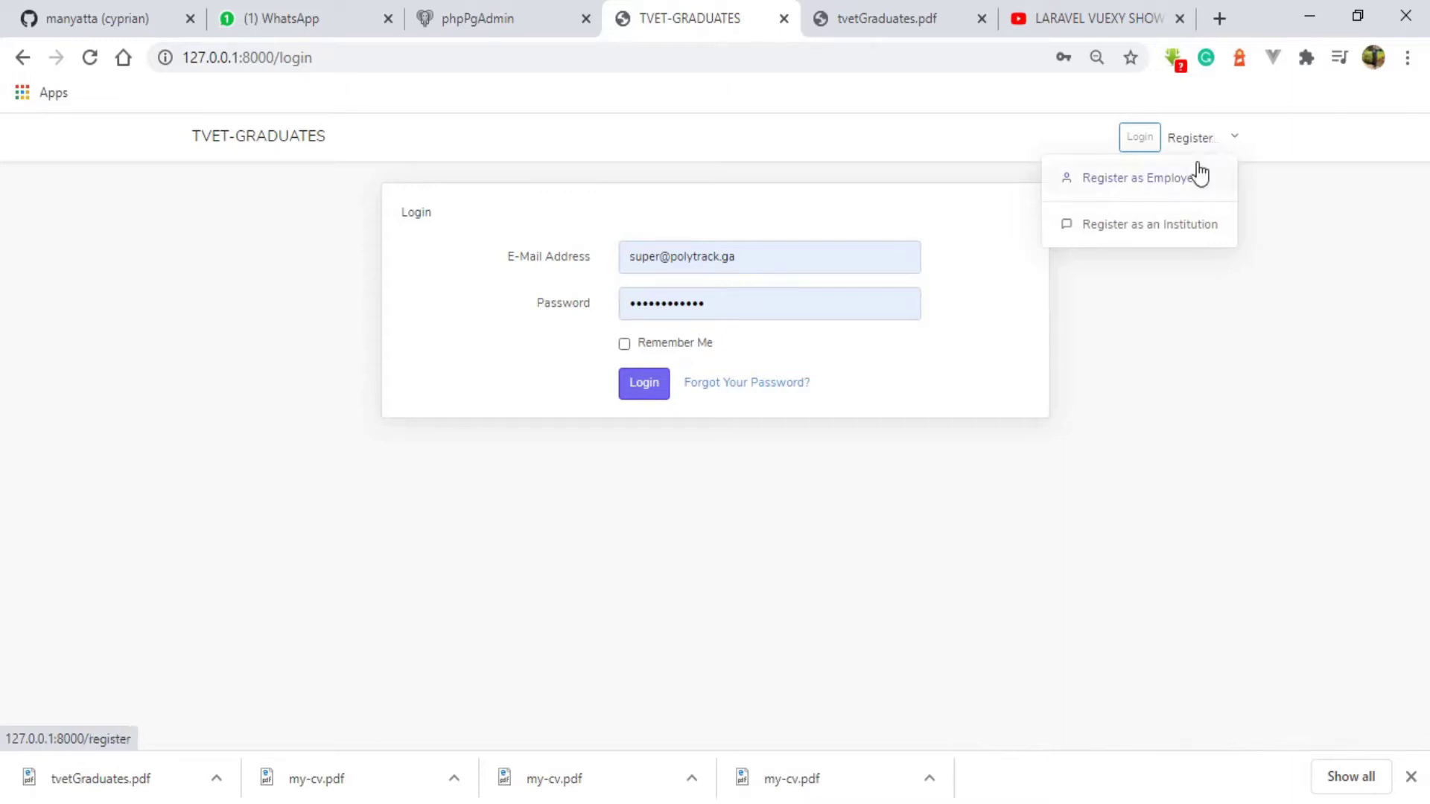
click(1147, 186)
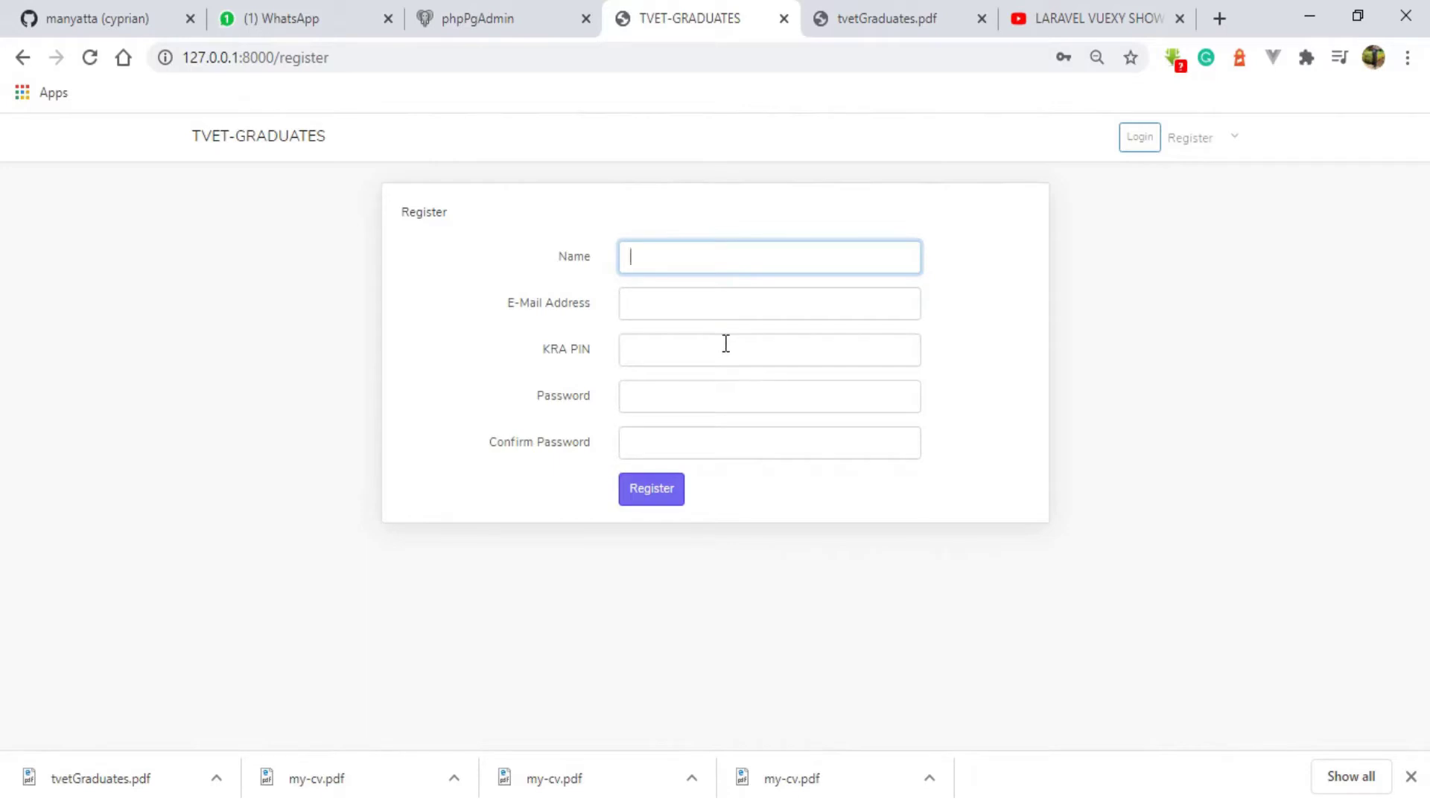
Enter the employer's name and fill in their e-mail address from an autofill suggestion.
click(687, 248)
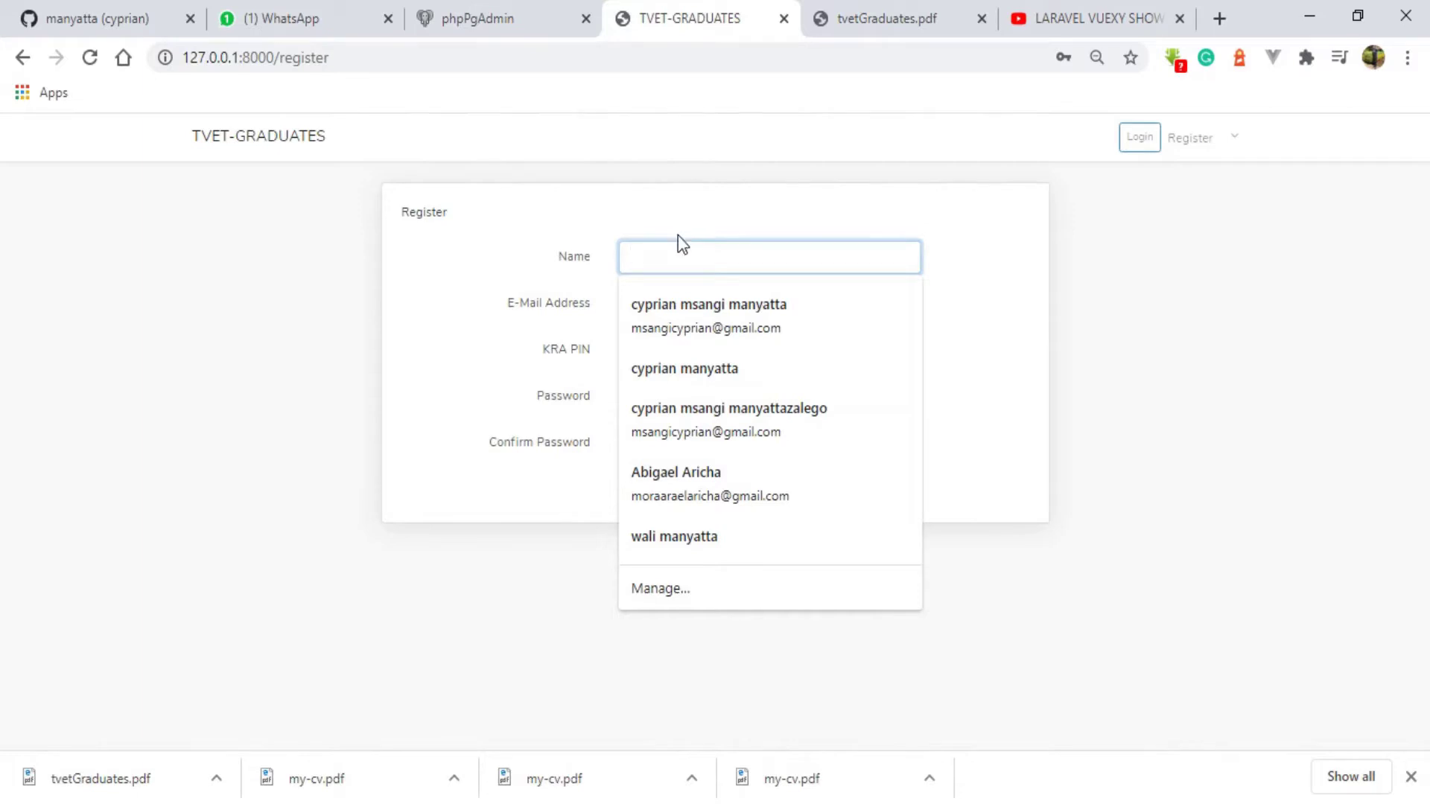
text(Cy)
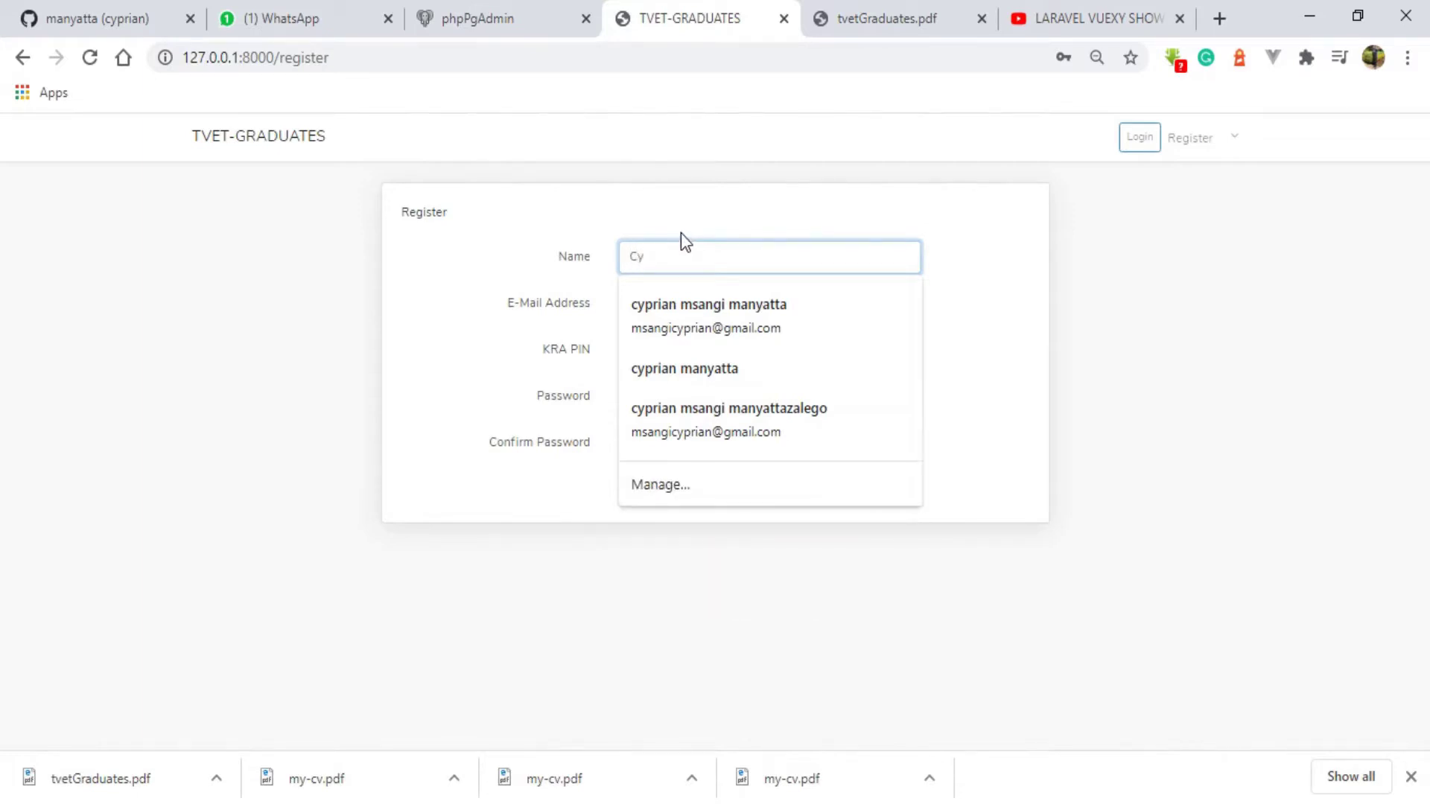
text(prian)
click(970, 322)
click(700, 307)
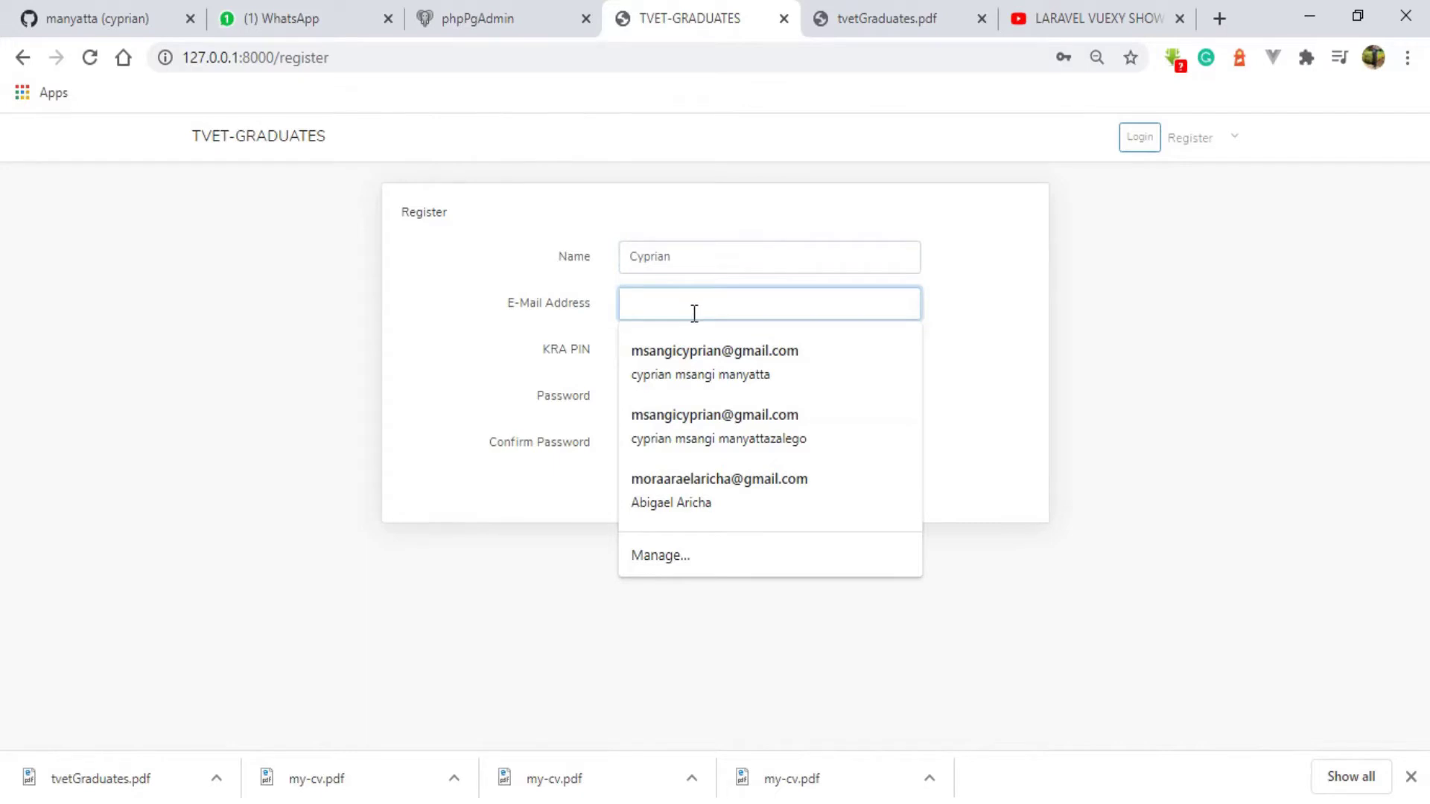
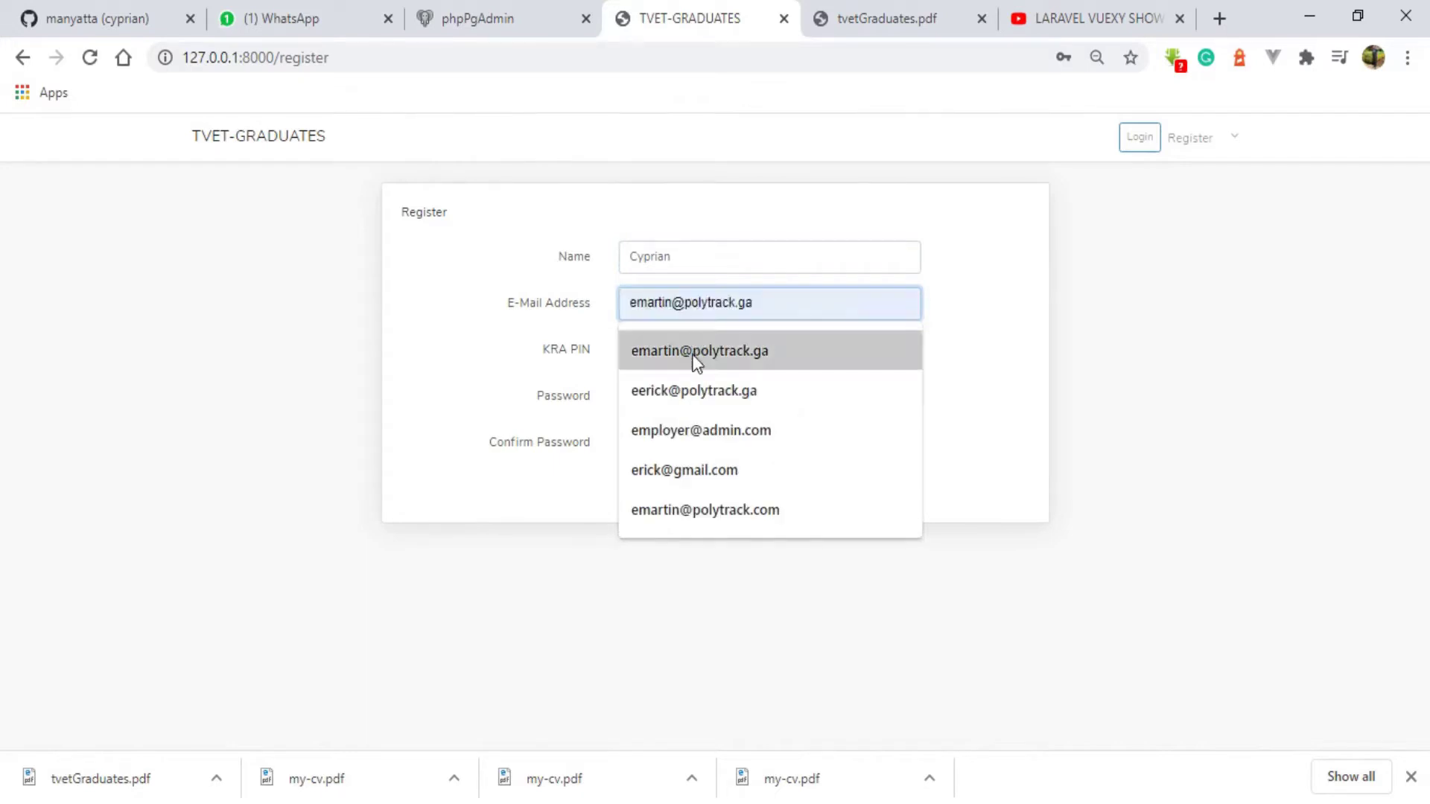
click(690, 392)
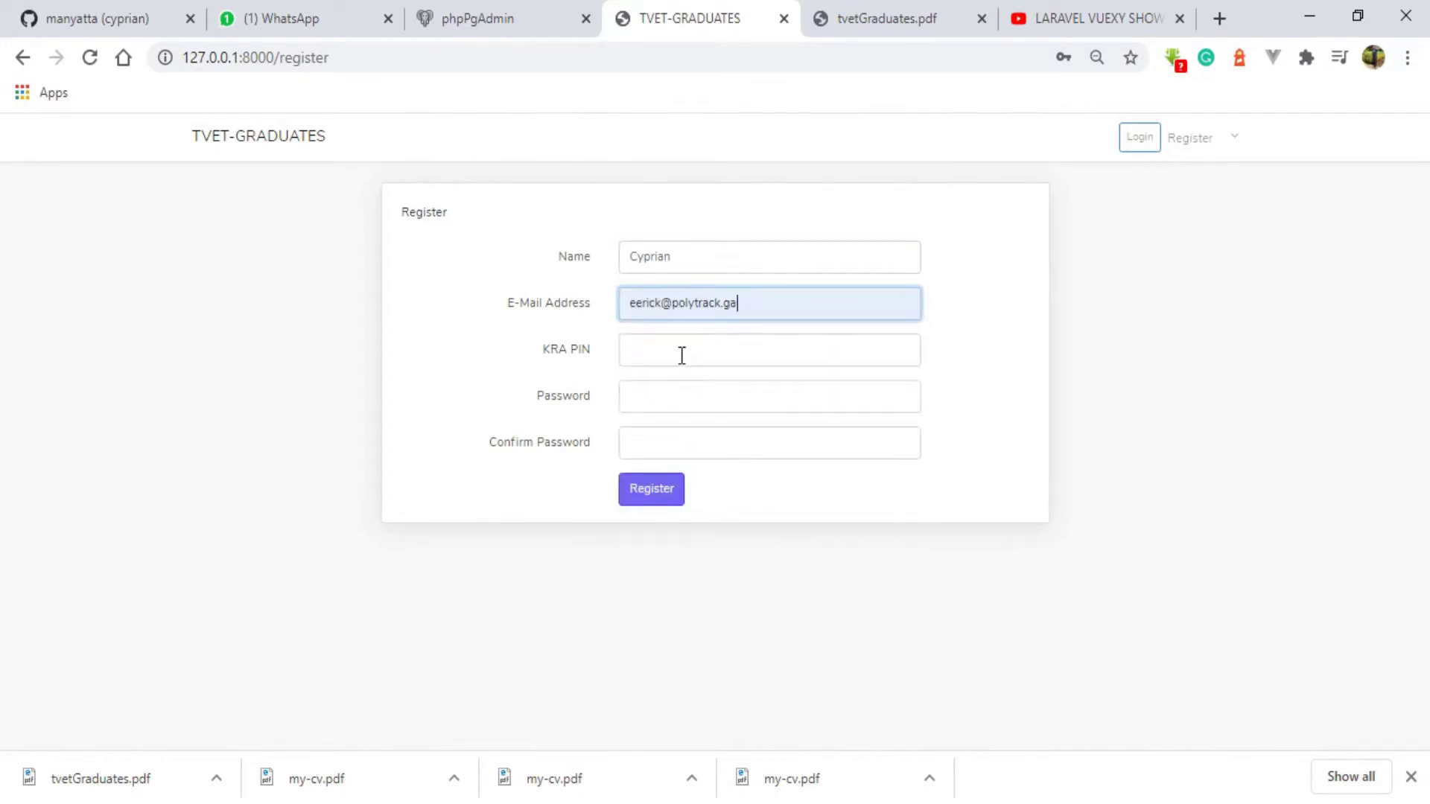
Enter the KRA PIN and a matching password and confirmation, then submit the registration.
click(681, 355)
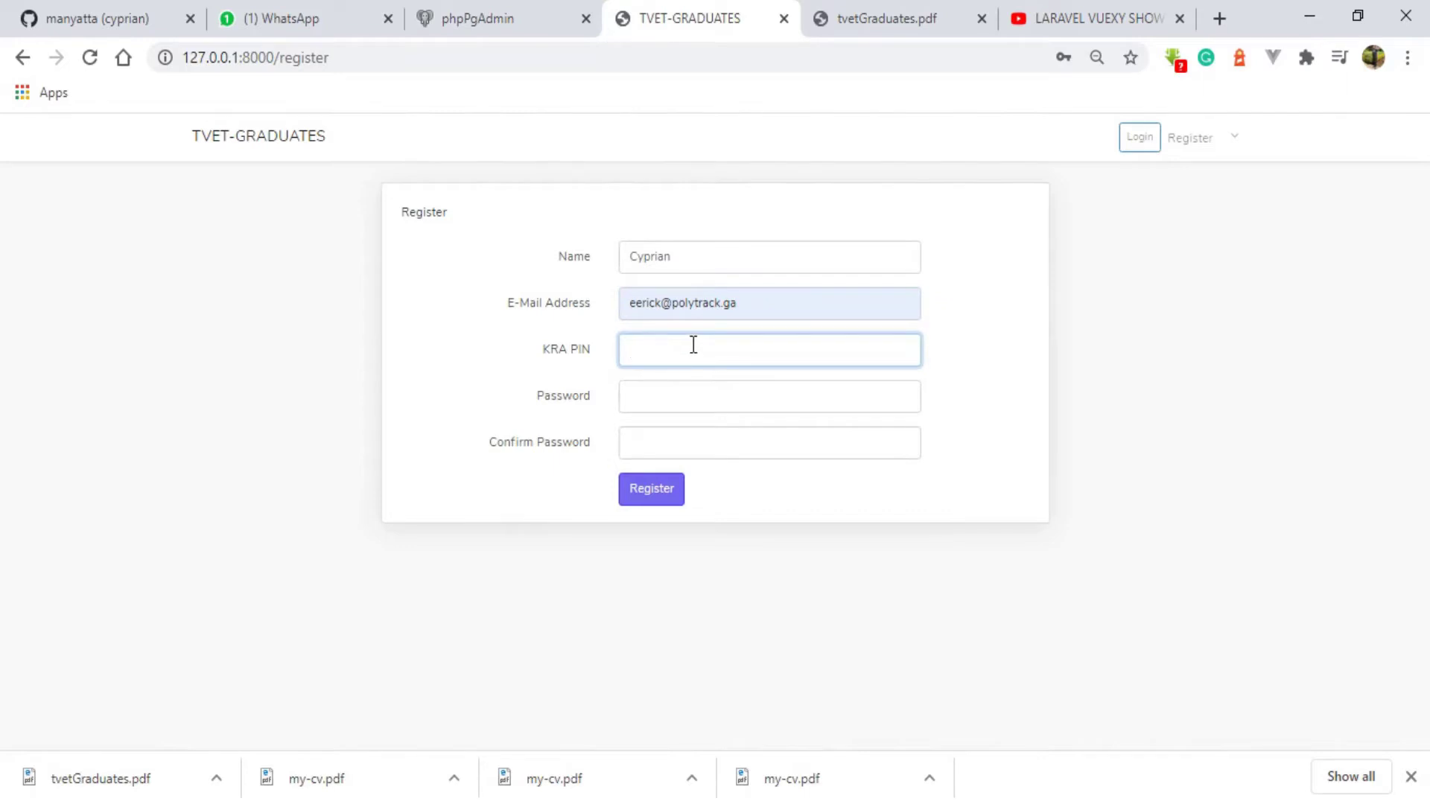
text(Aoo12tyur)
click(680, 396)
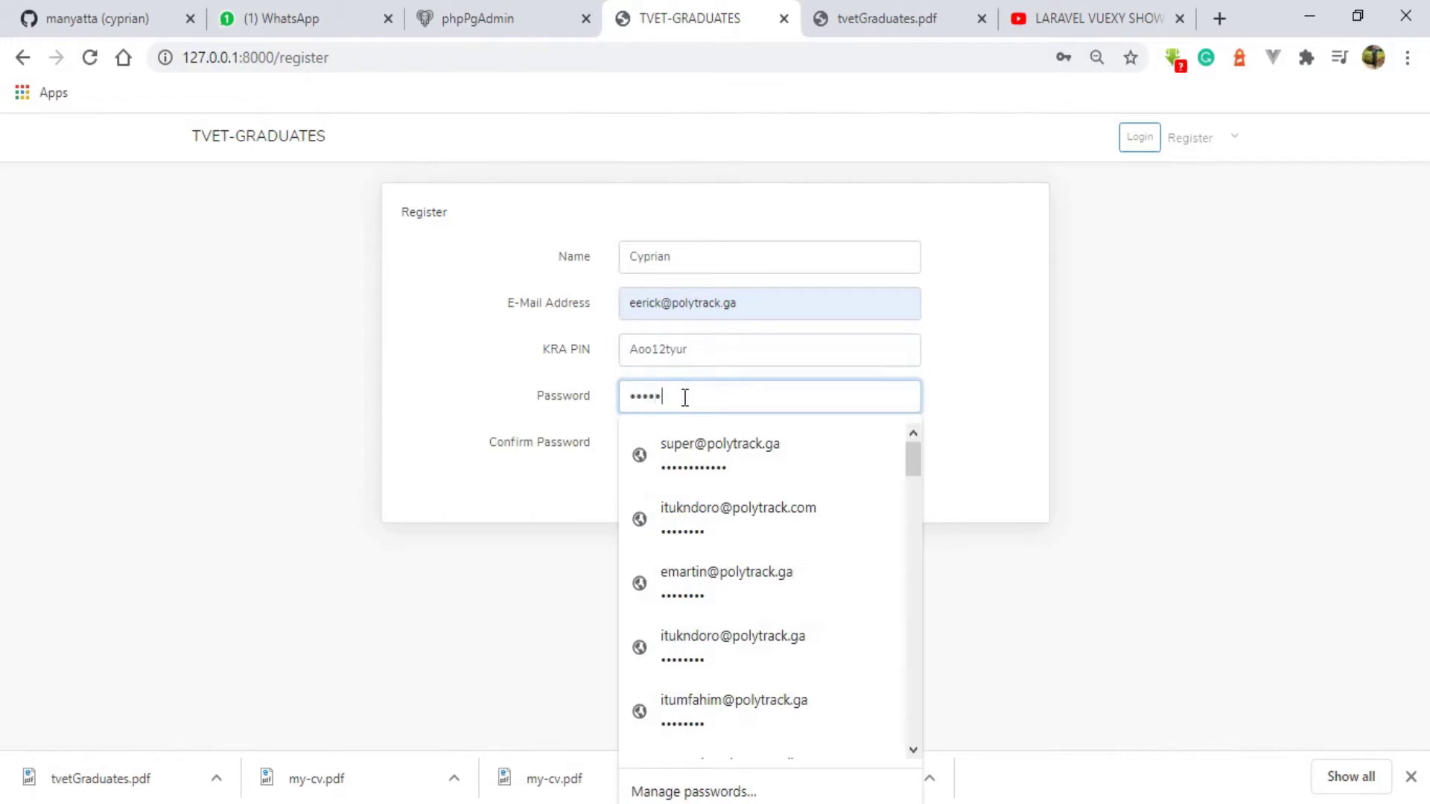
click(1014, 587)
click(651, 444)
text(1)
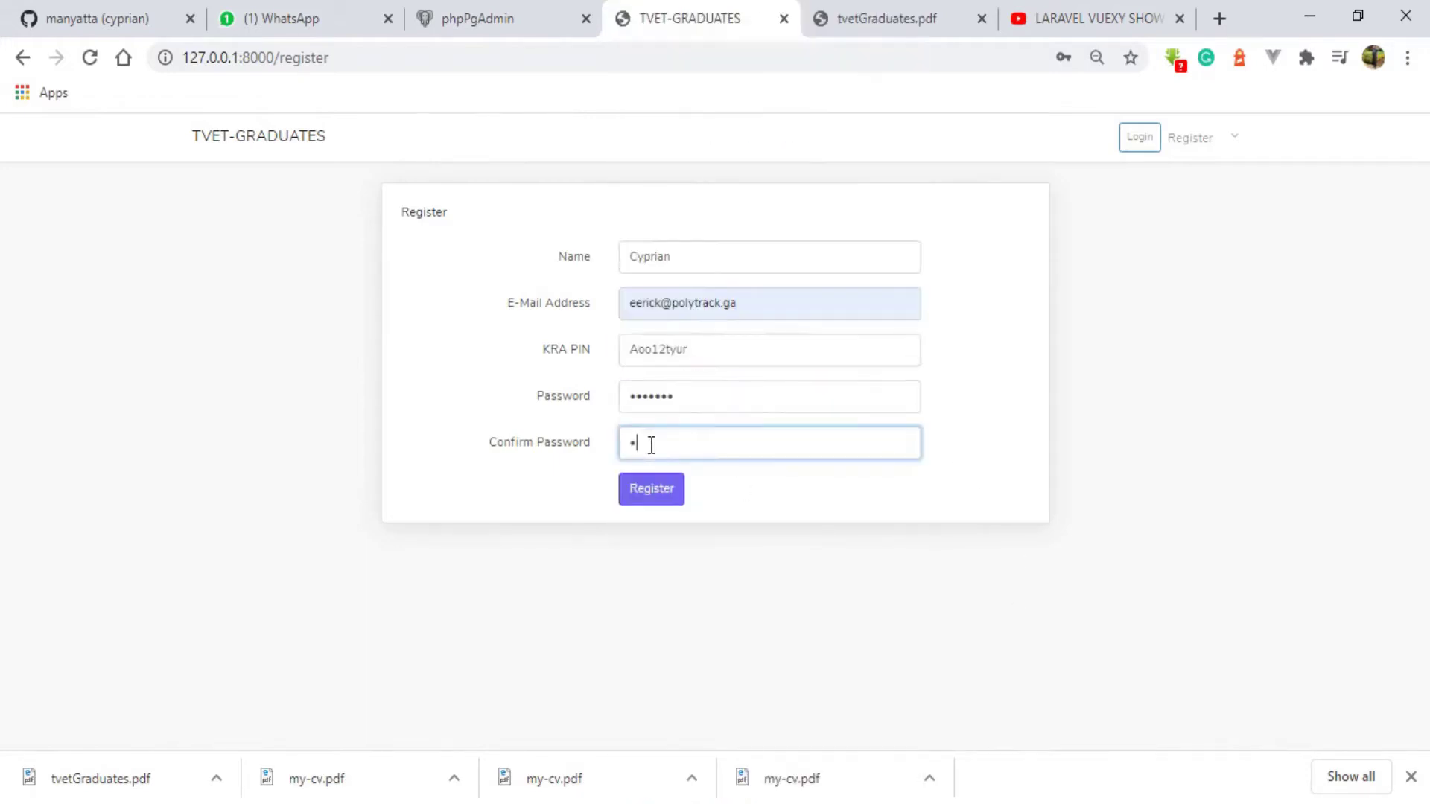
text(2345678)
click(711, 403)
text(8)
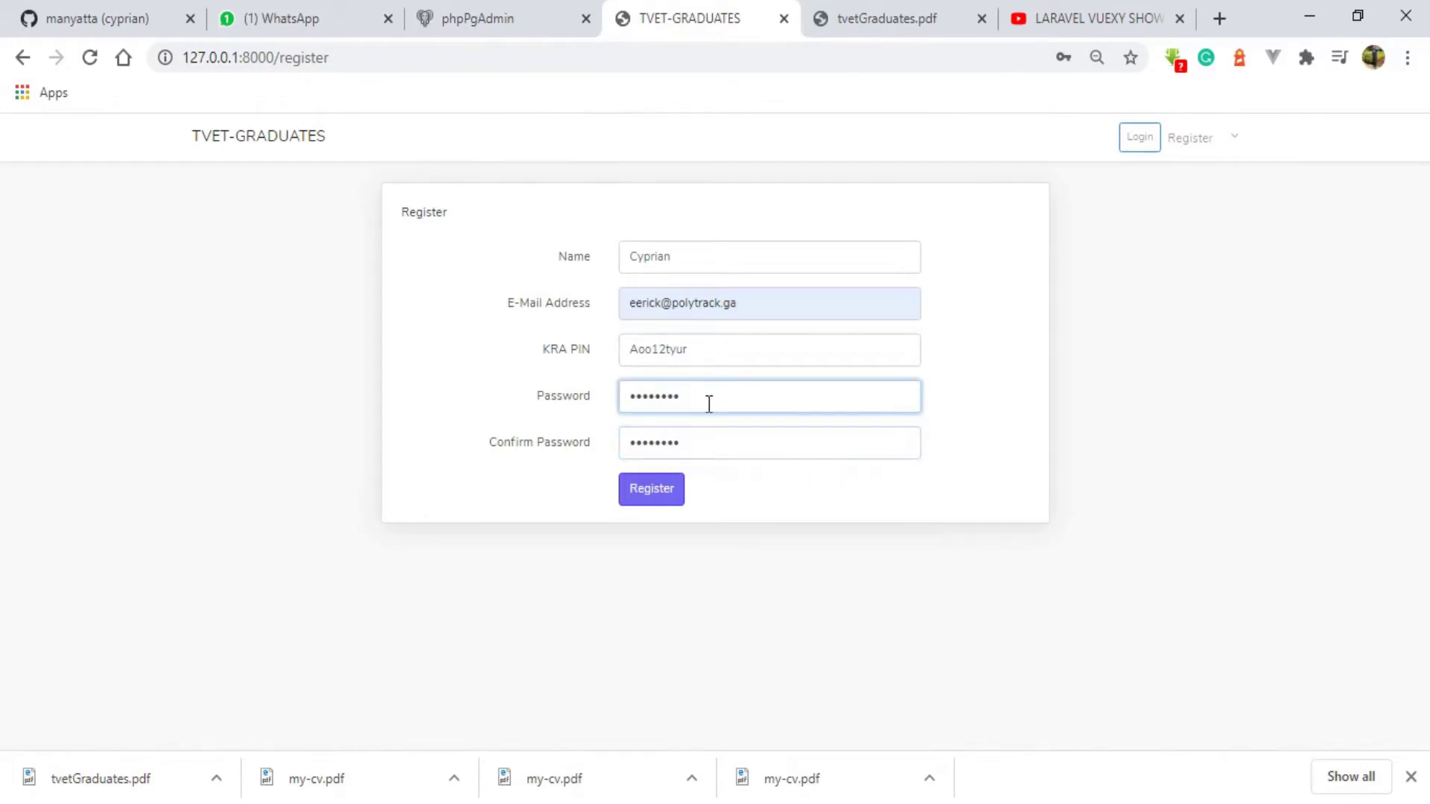
click(646, 497)
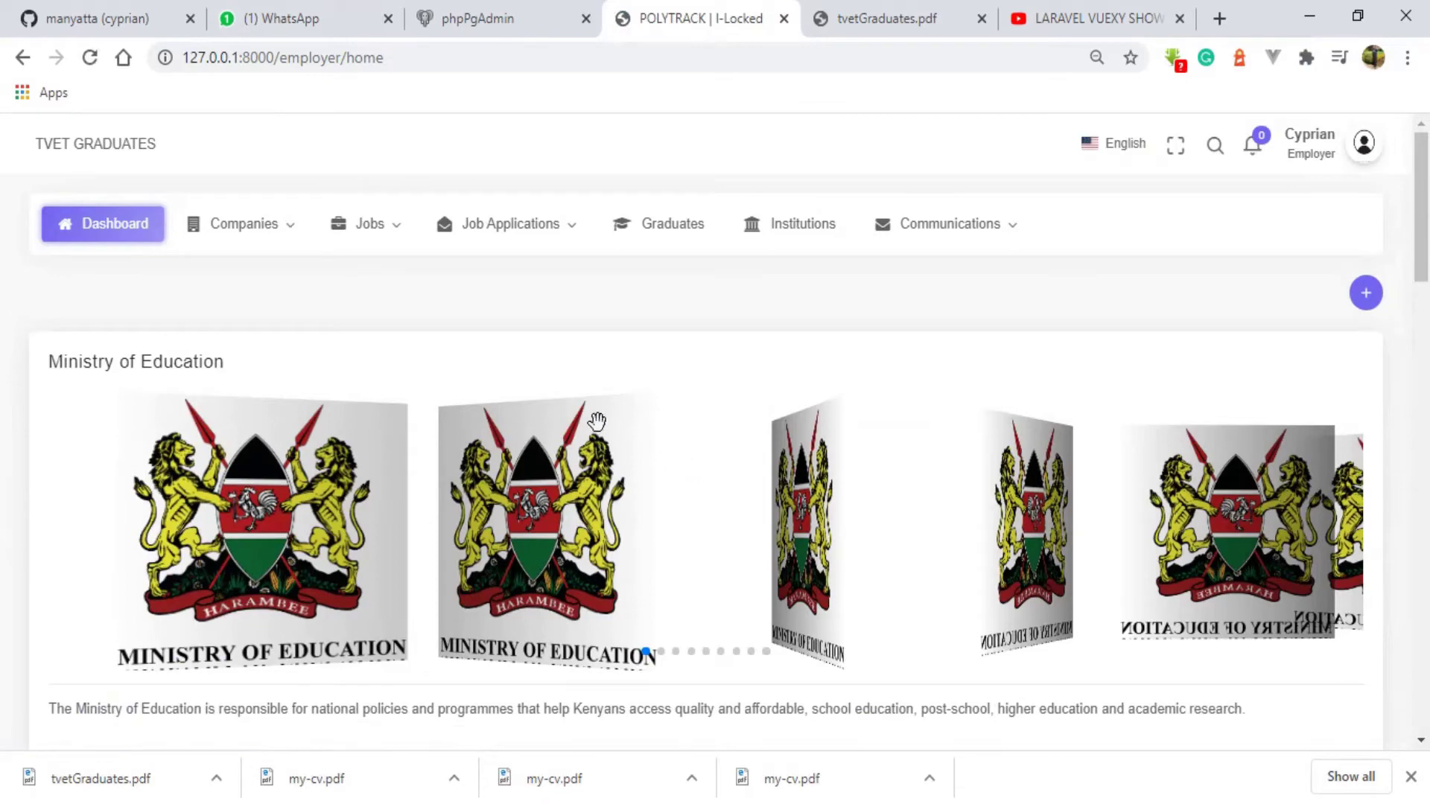
Scroll through the employer dashboard's Ministry of Education section and image cards.
scroll(600, 422, down, 4)
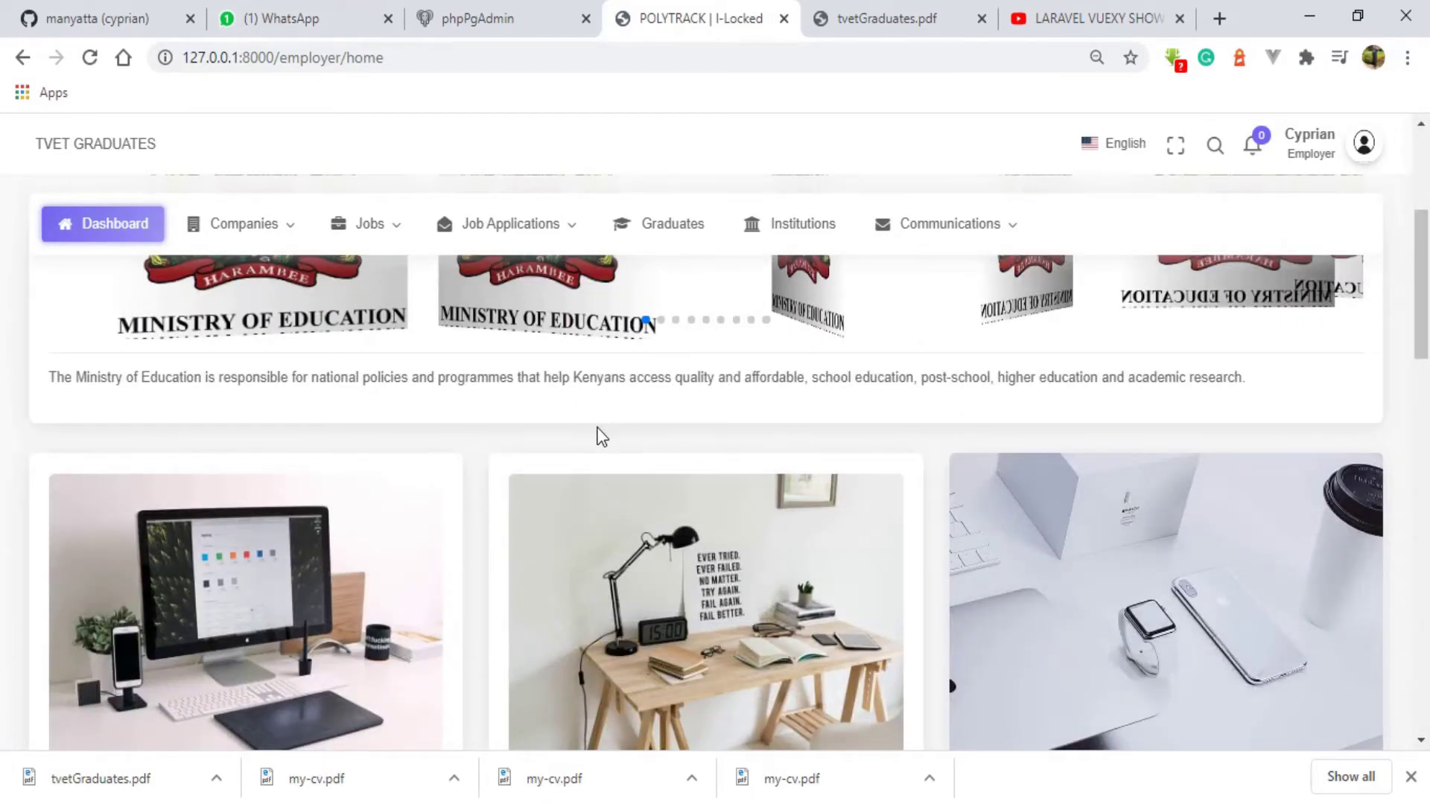
scroll(603, 432, up, 4)
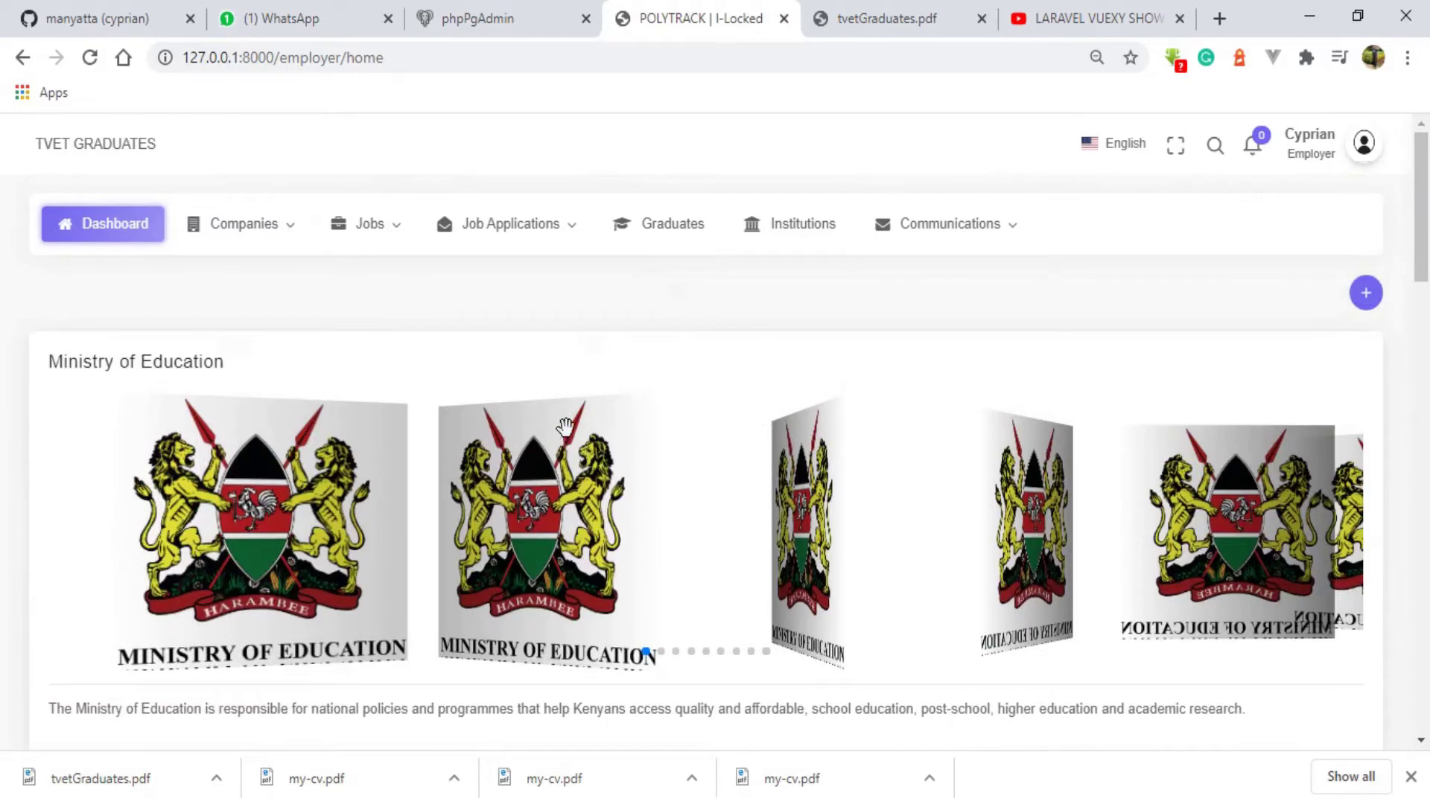
scroll(638, 482, down, 6)
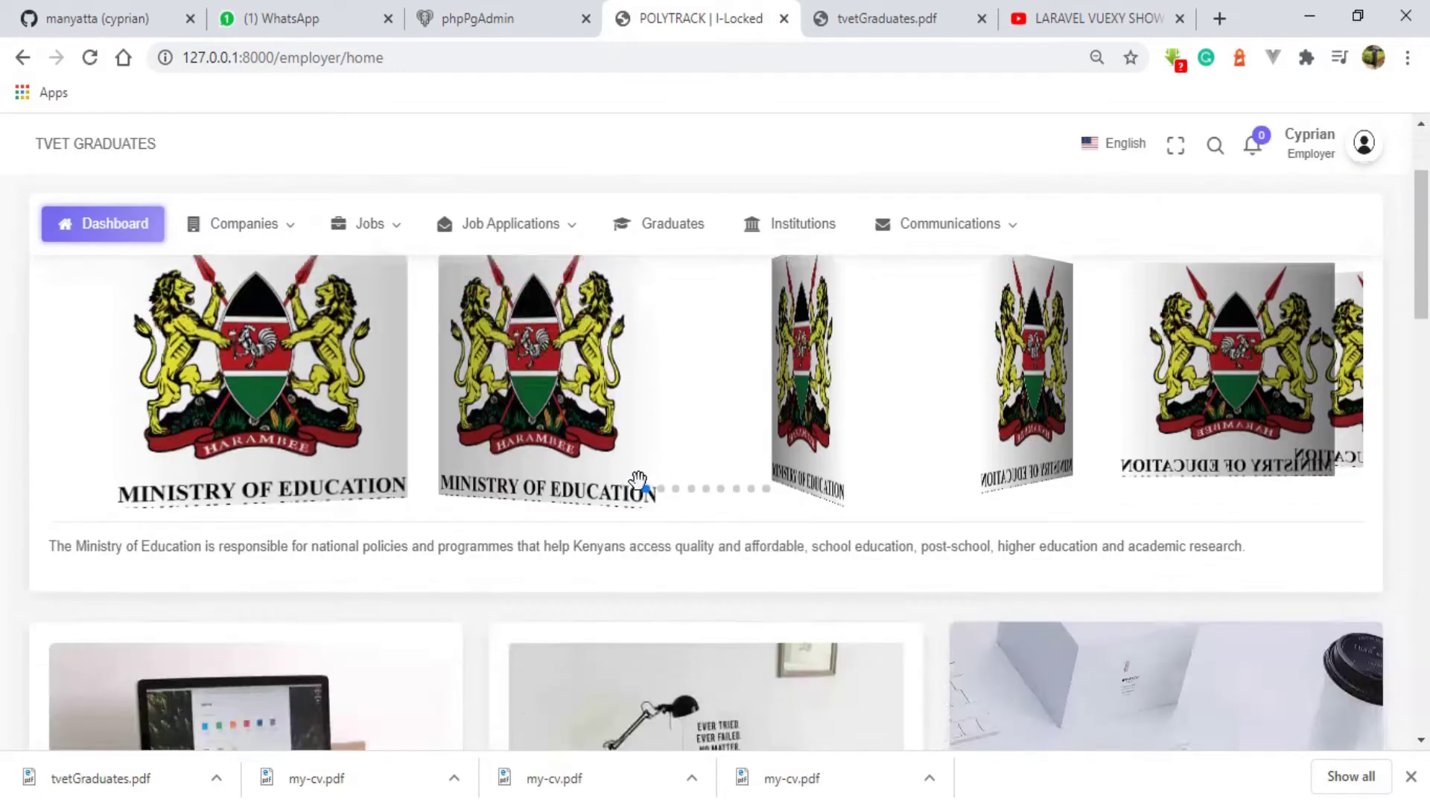
scroll(643, 491, up, 3)
scroll(644, 492, up, 3)
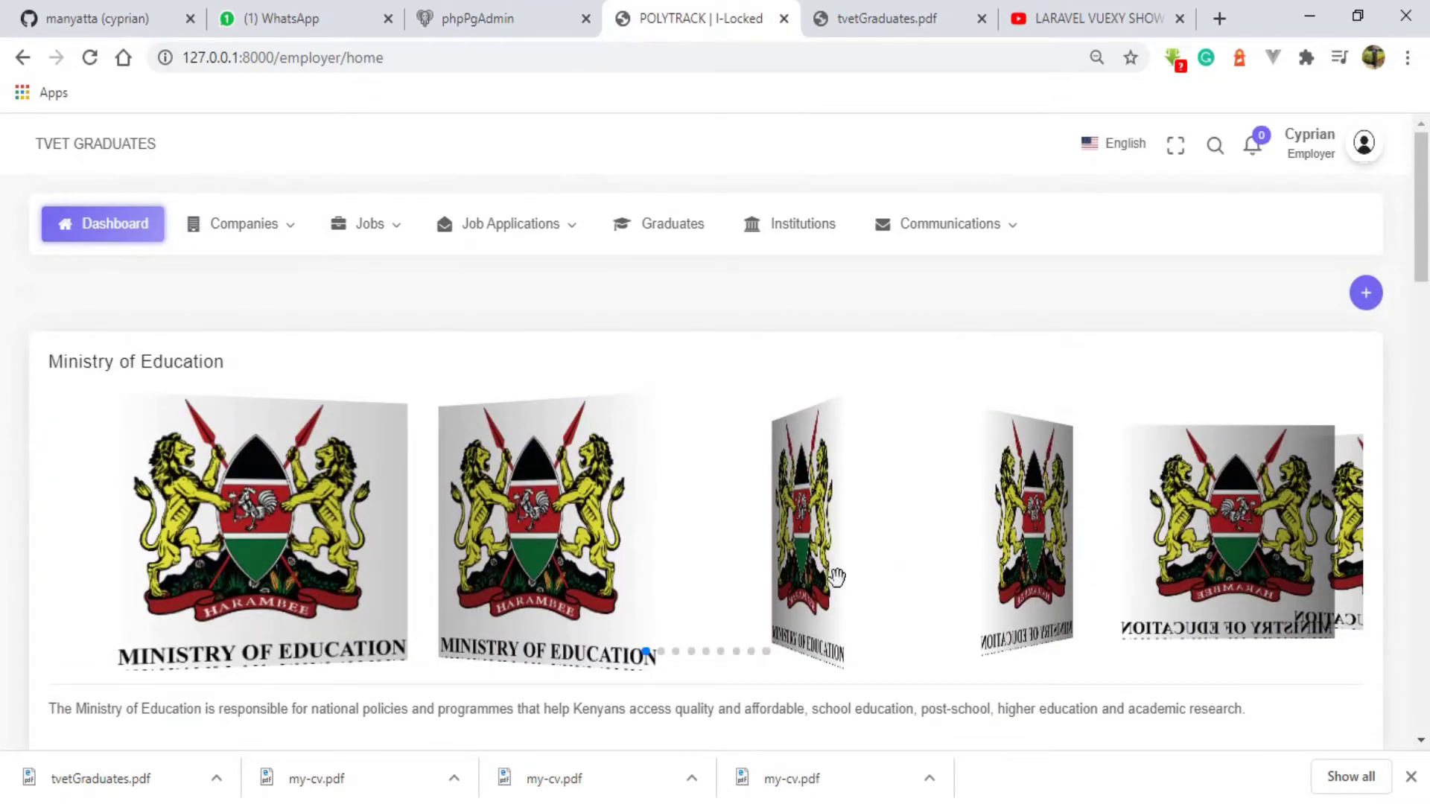
Try posting a new job and get the 'First register a company' notice.
mouse_move(377, 236)
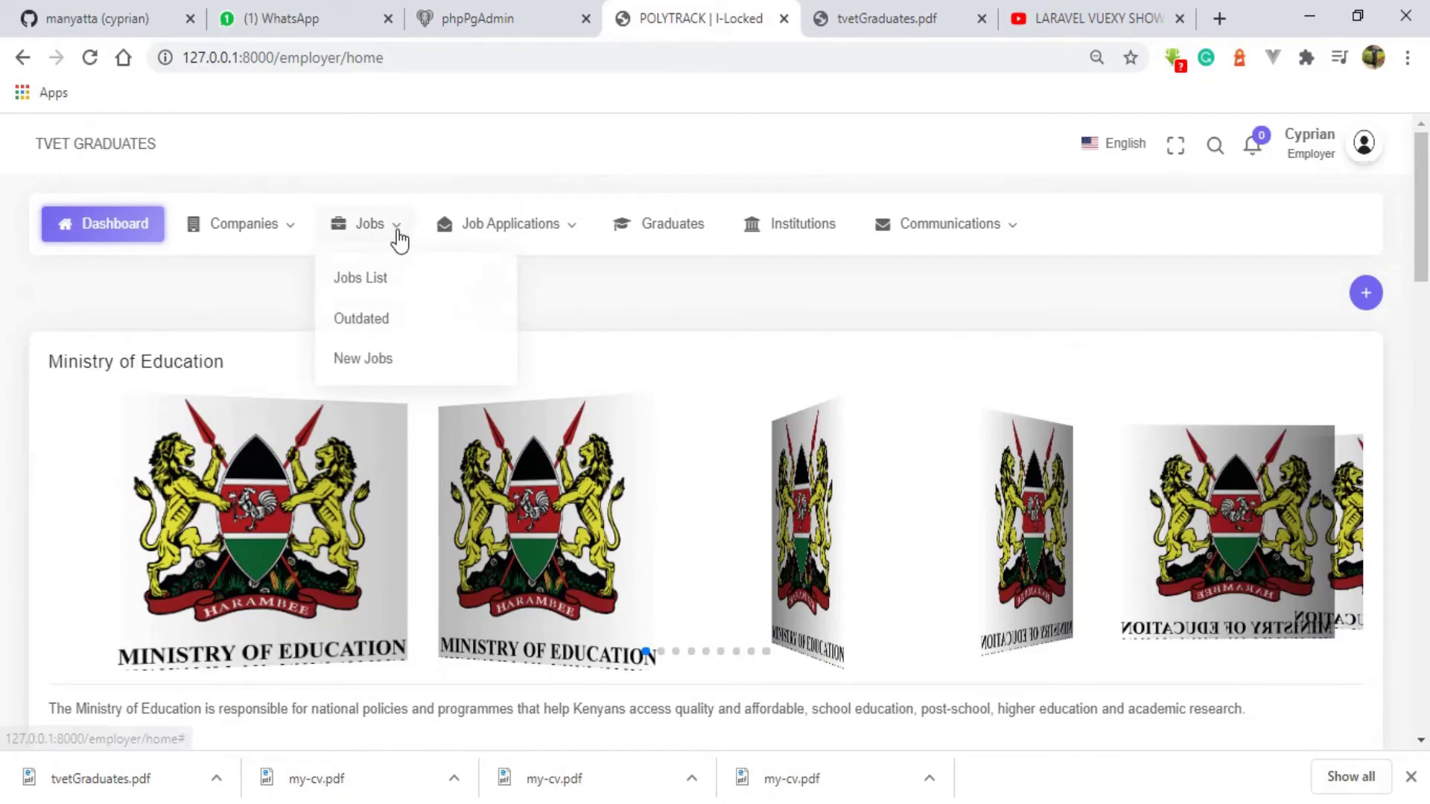
click(394, 355)
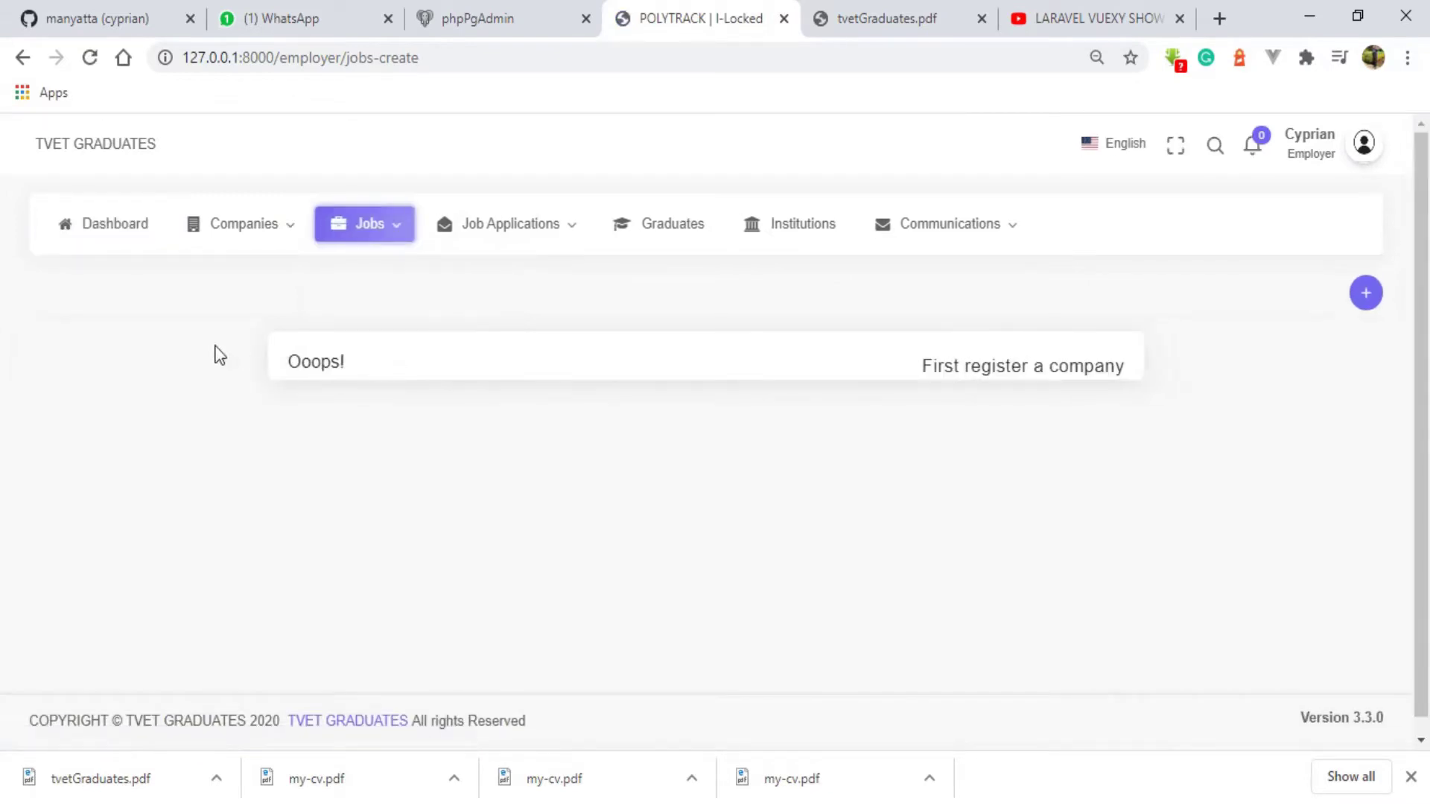
drag(912, 384, 1132, 389)
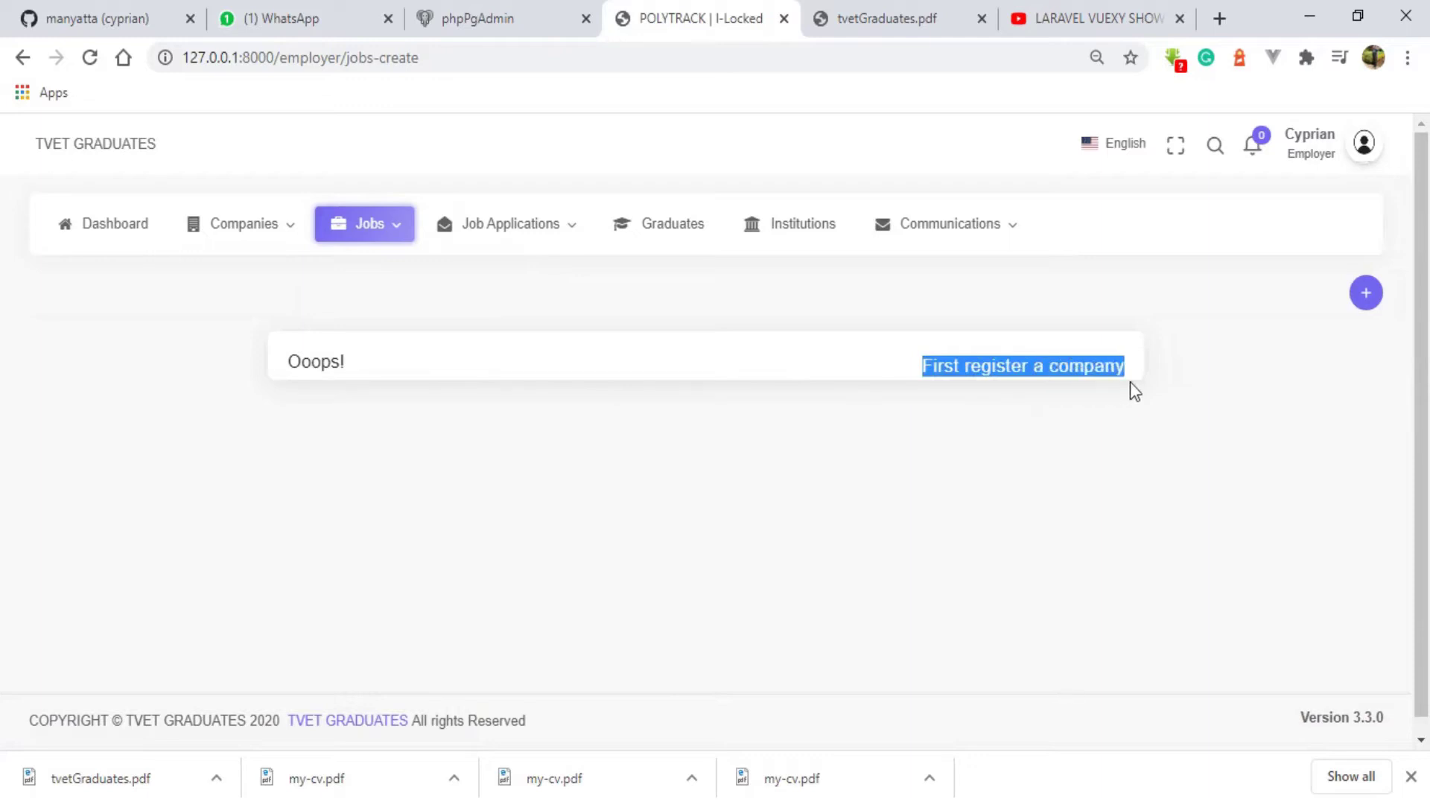
click(779, 488)
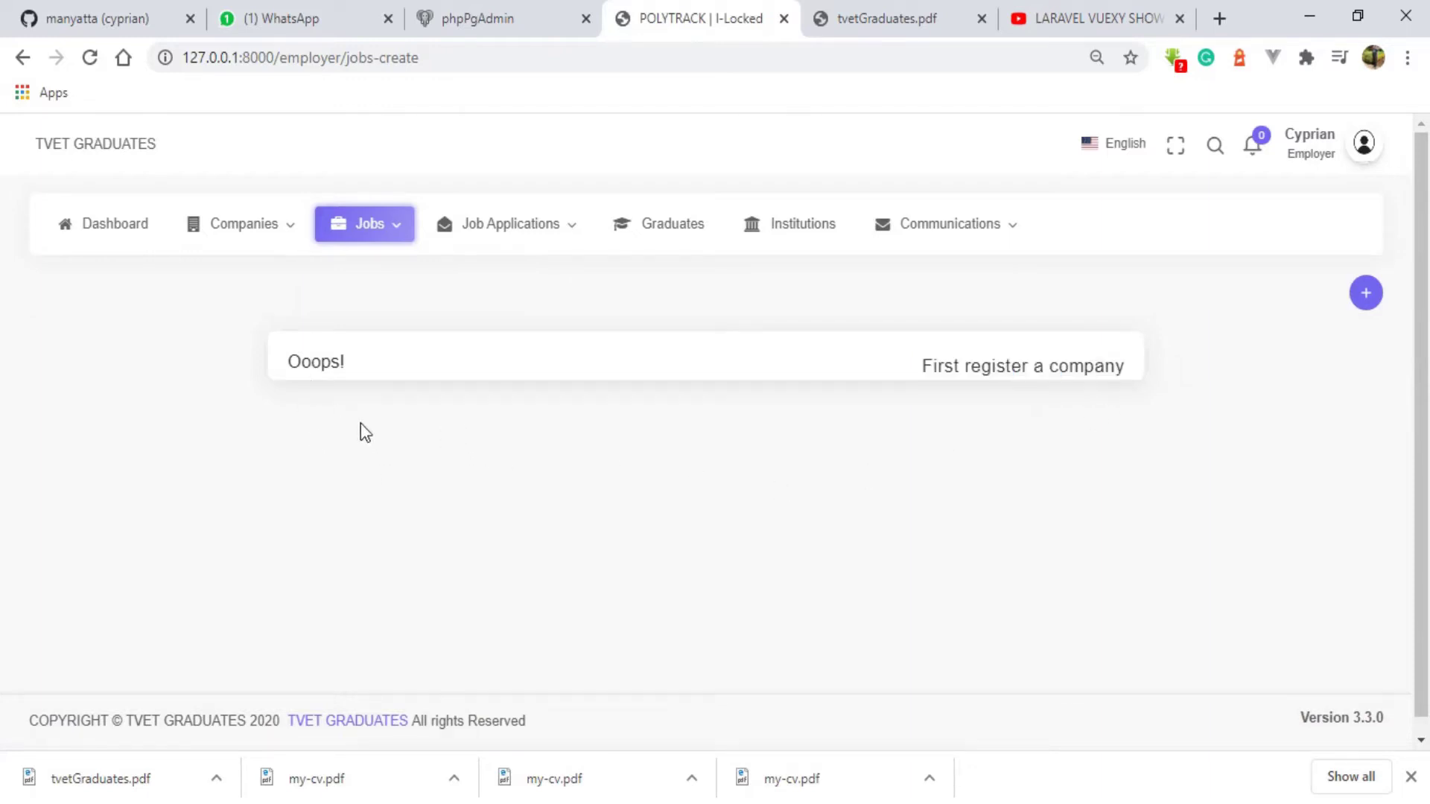
Open the New Company form from the Companies menu and start on Company Name.
mouse_move(284, 239)
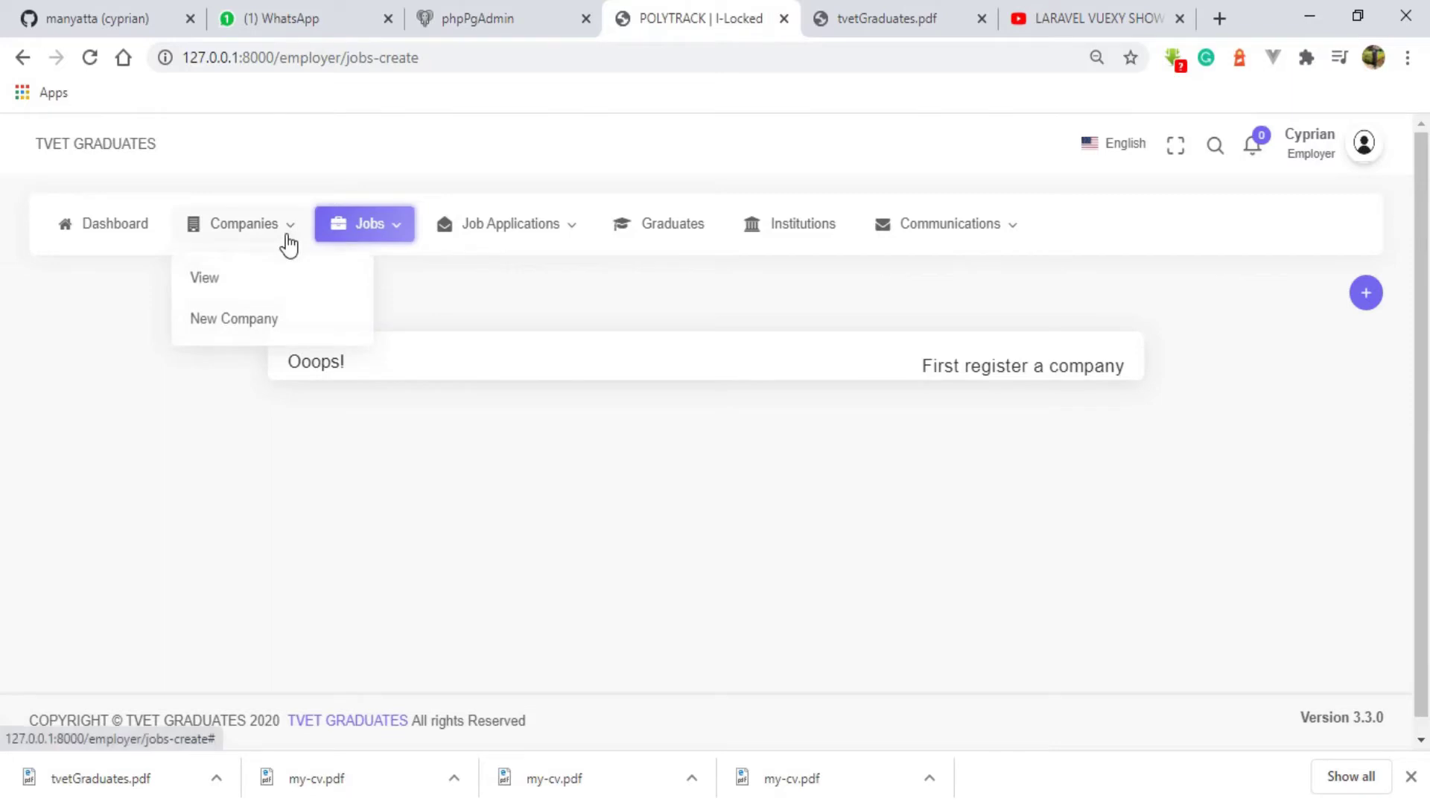
click(258, 319)
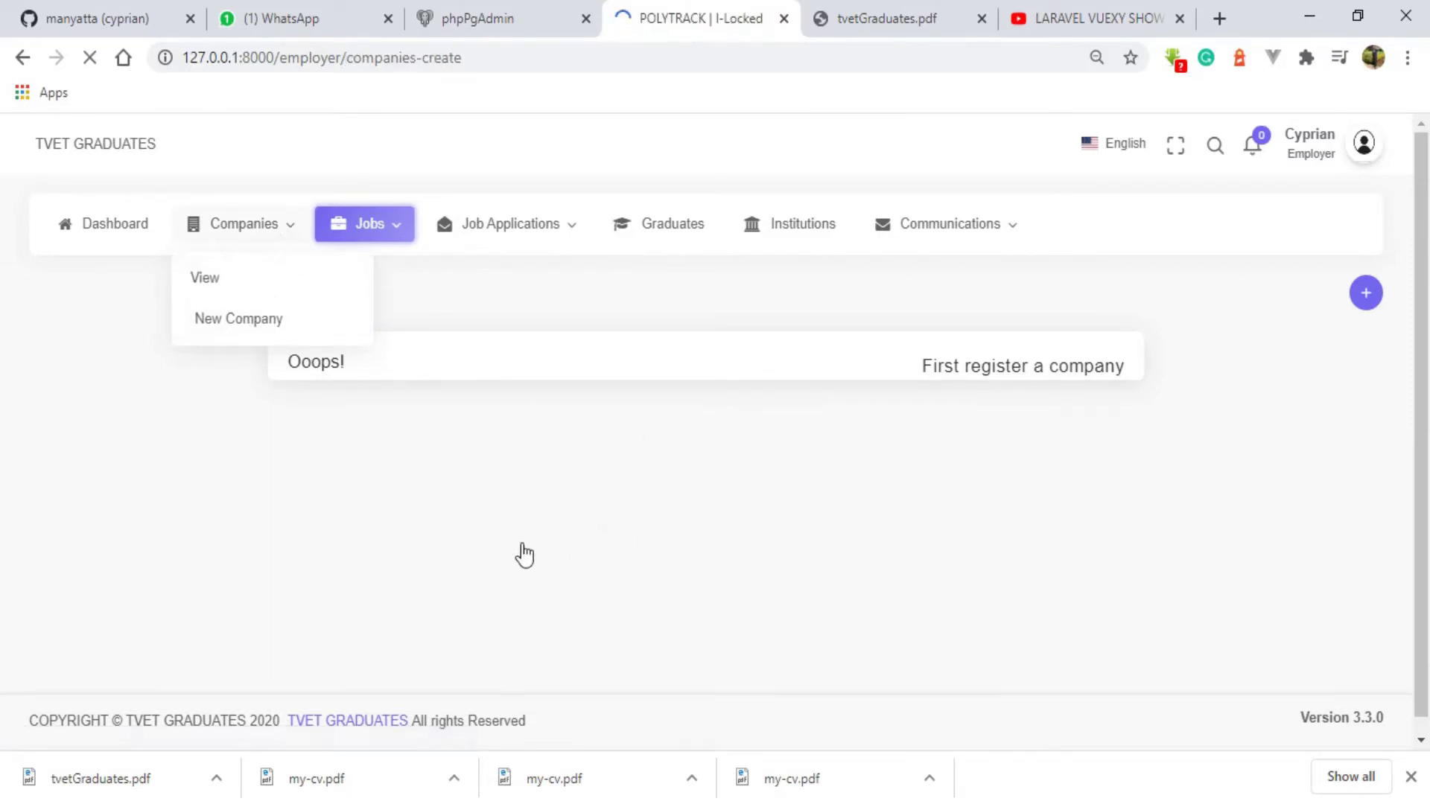
click(468, 440)
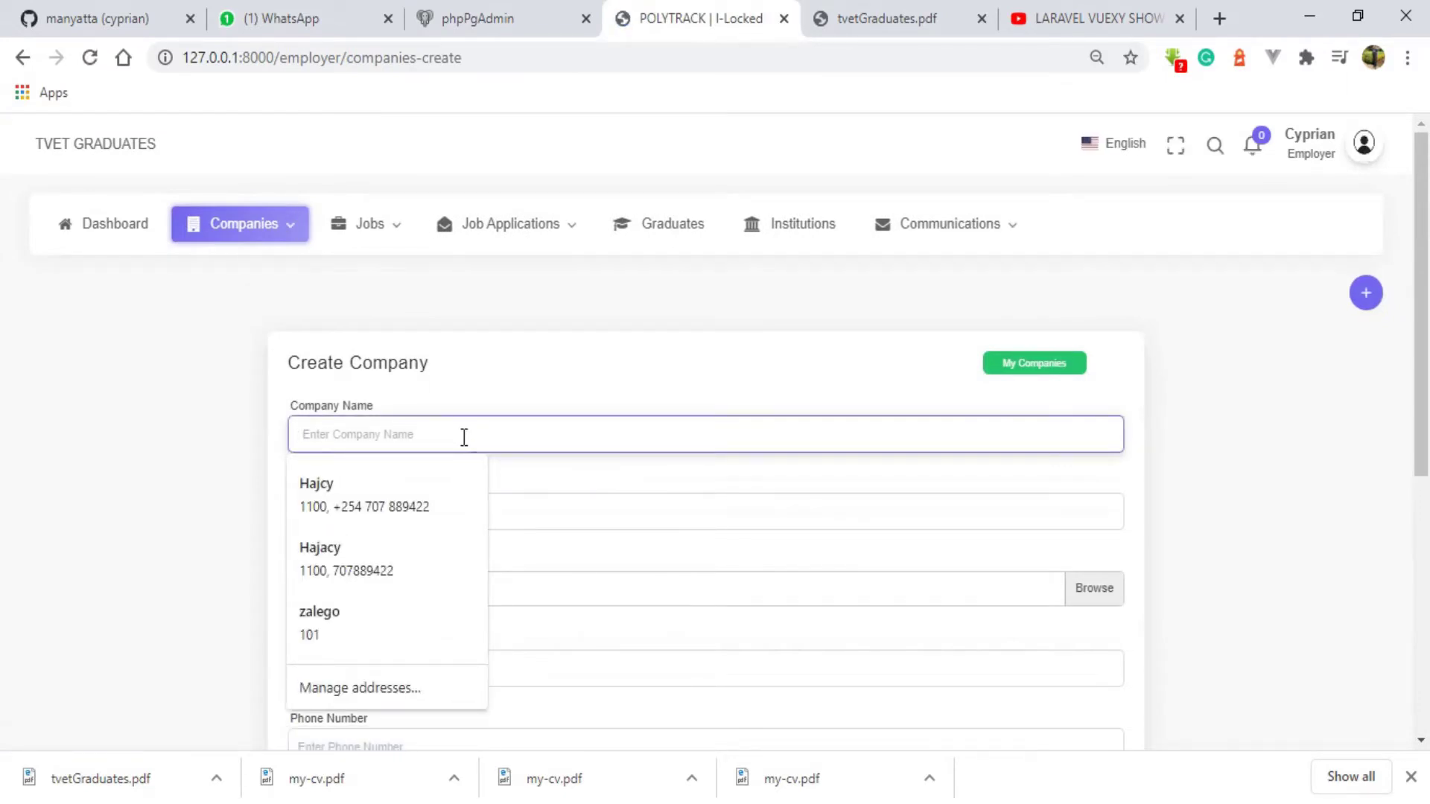
Fill in company name HP and business number HP123 from autofill suggestions.
text(hp)
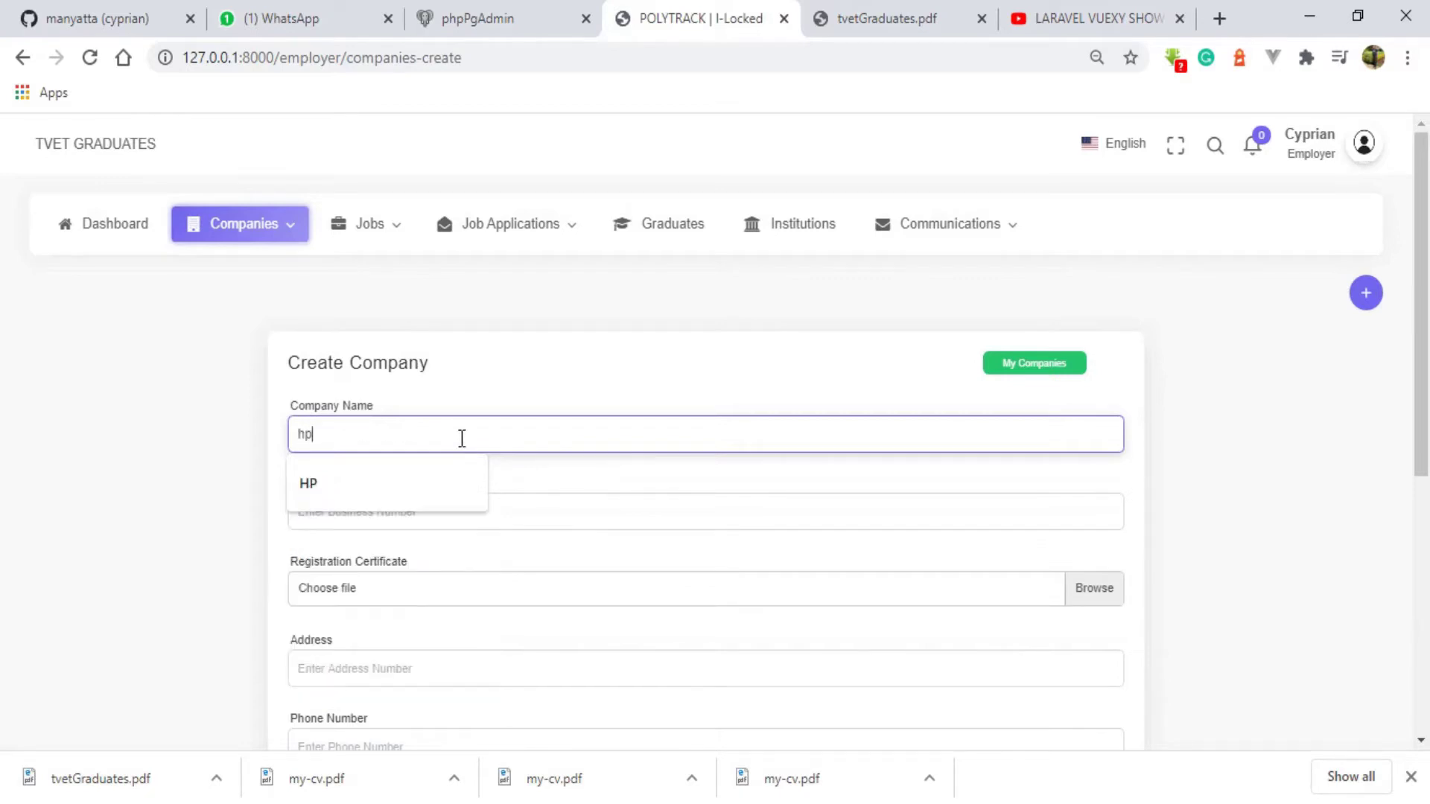
click(418, 501)
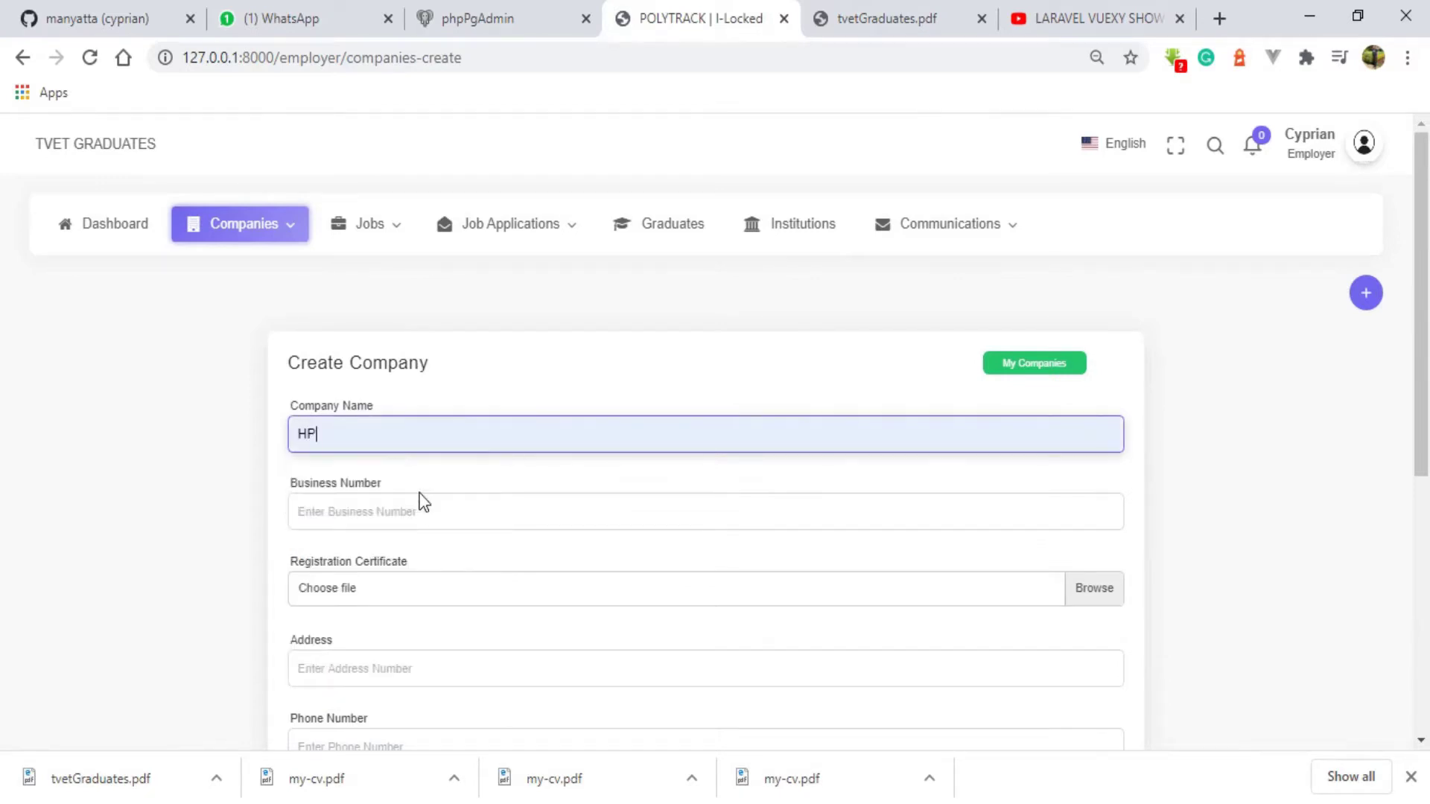
click(408, 516)
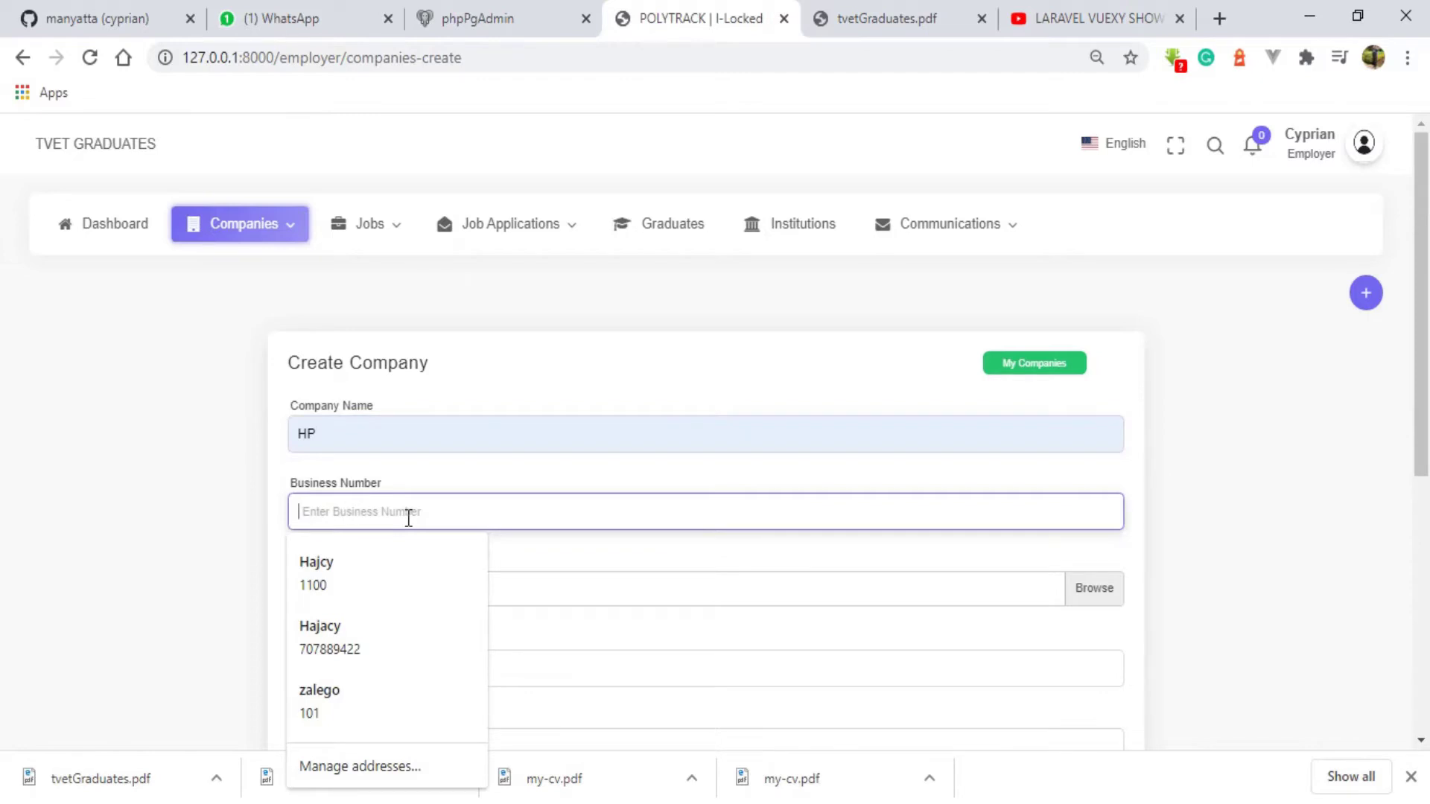
text(HO)
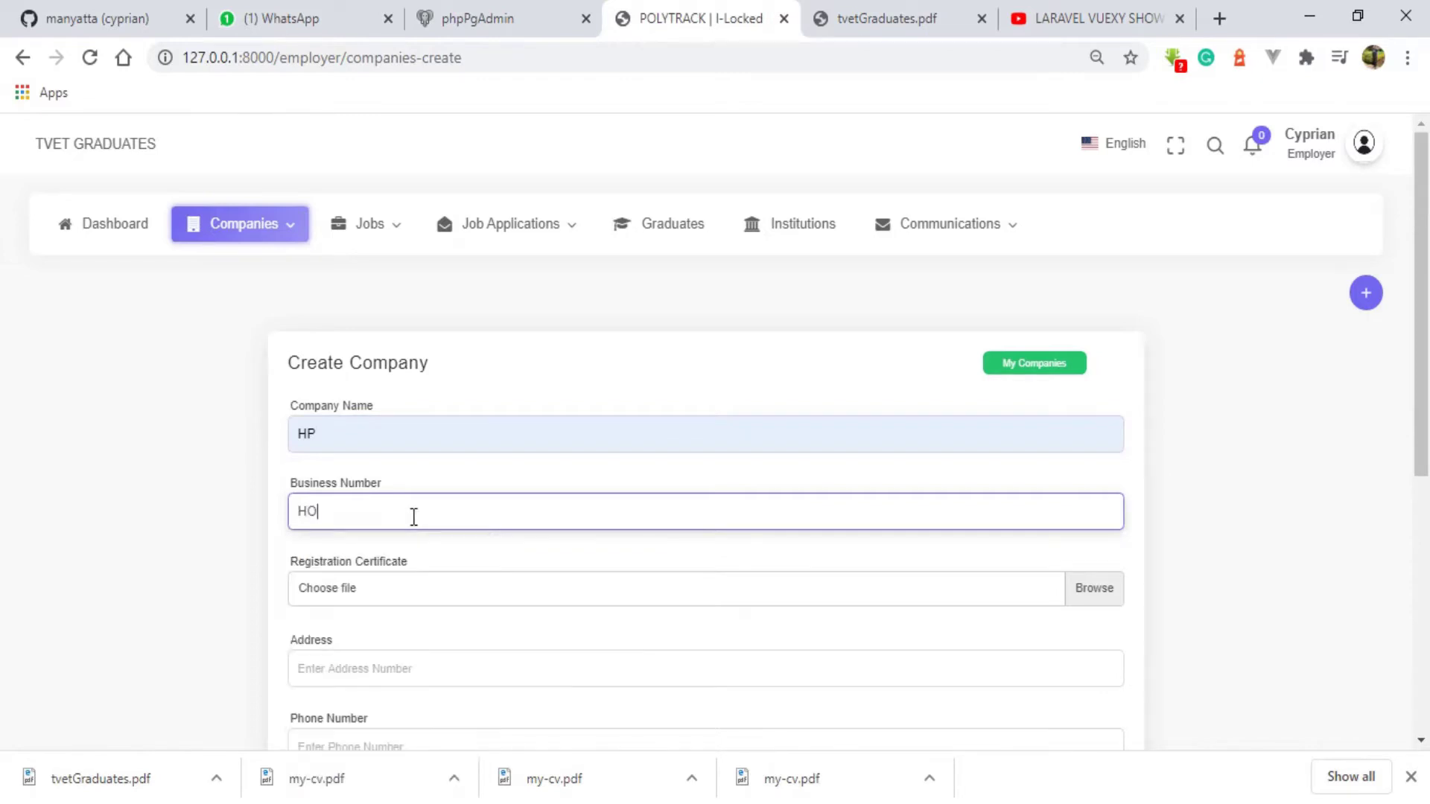
key(BackSpace)
text(P123)
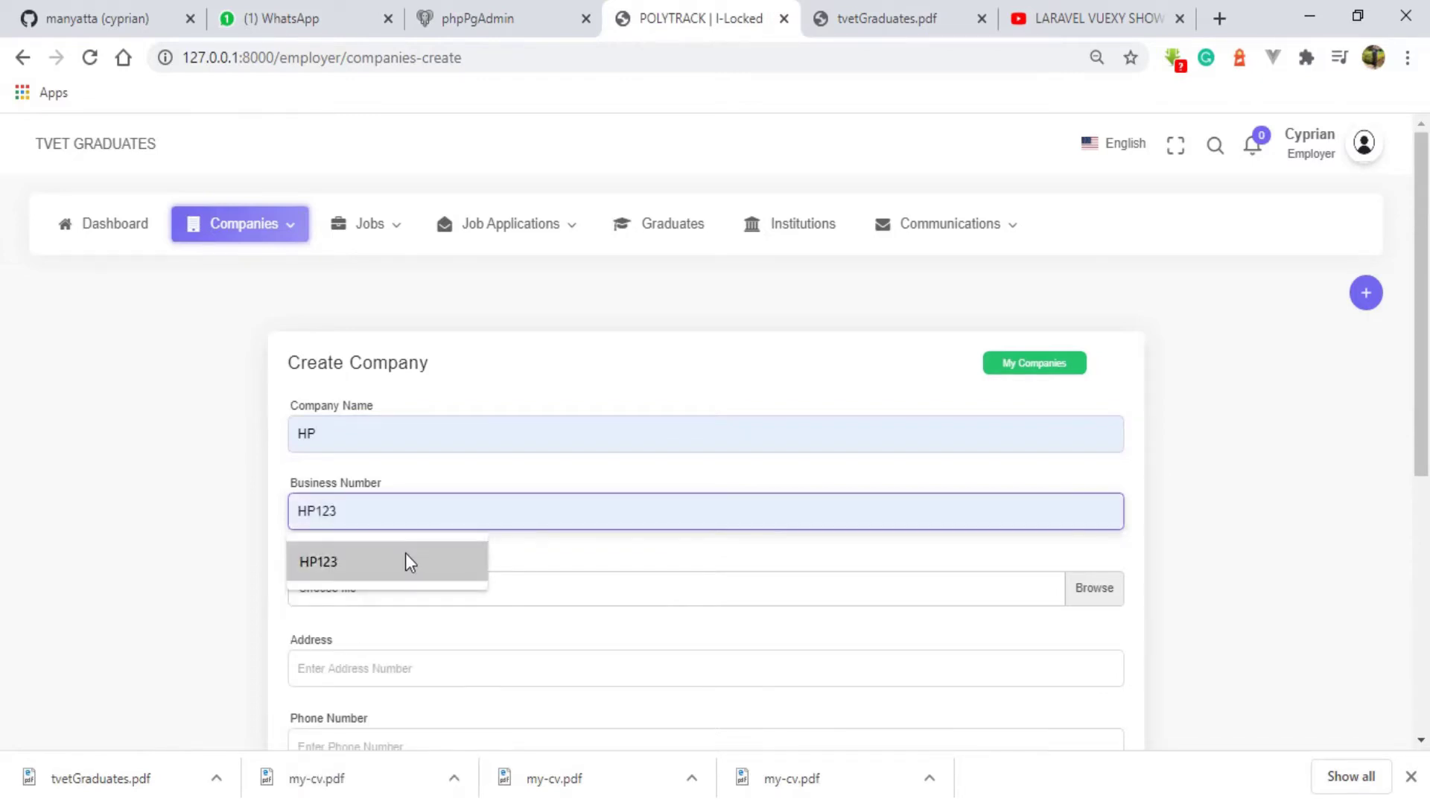
click(405, 559)
click(399, 586)
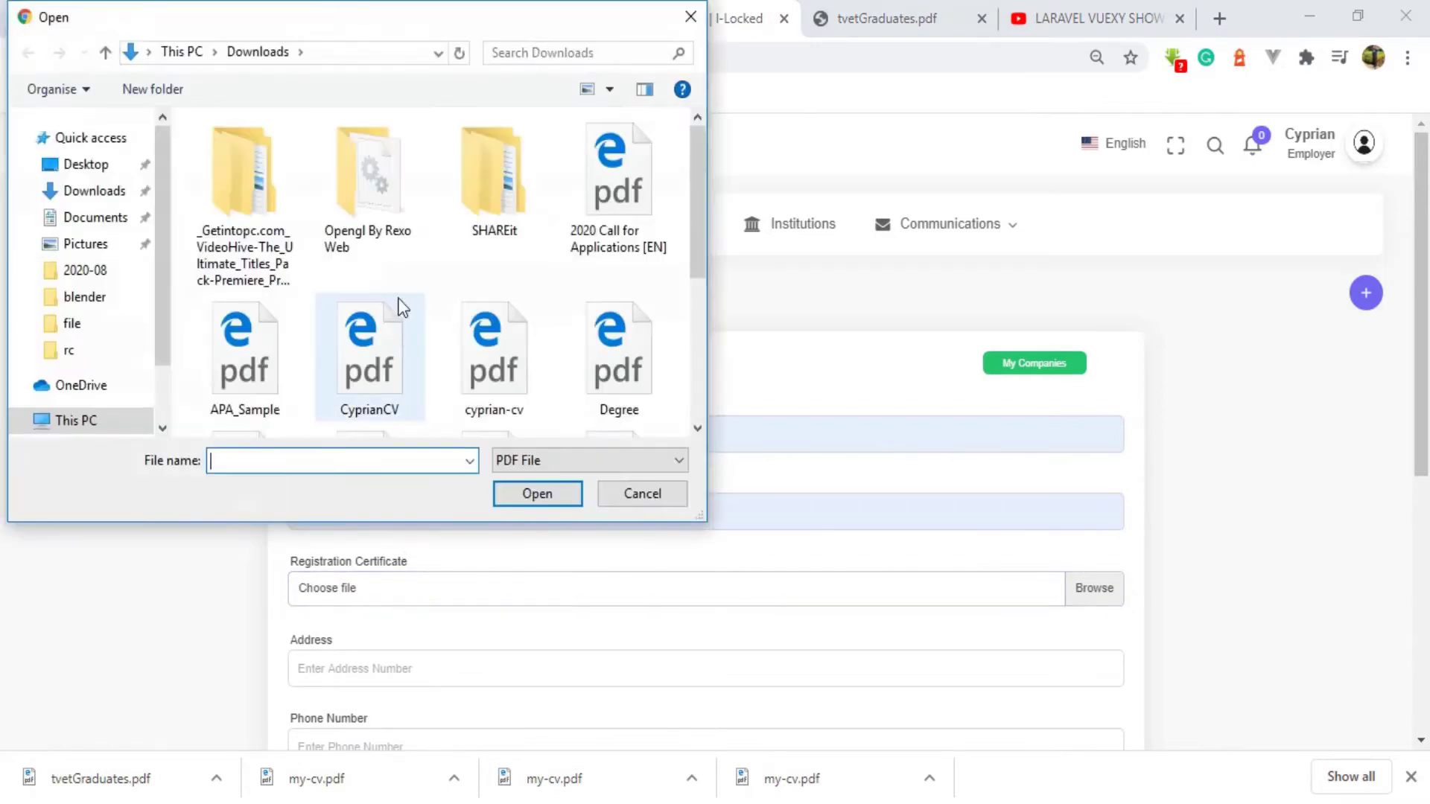
Find f.pdf in the Downloads folder and attach it as the registration certificate.
scroll(405, 342, down, 3)
scroll(405, 349, up, 3)
scroll(357, 296, down, 3)
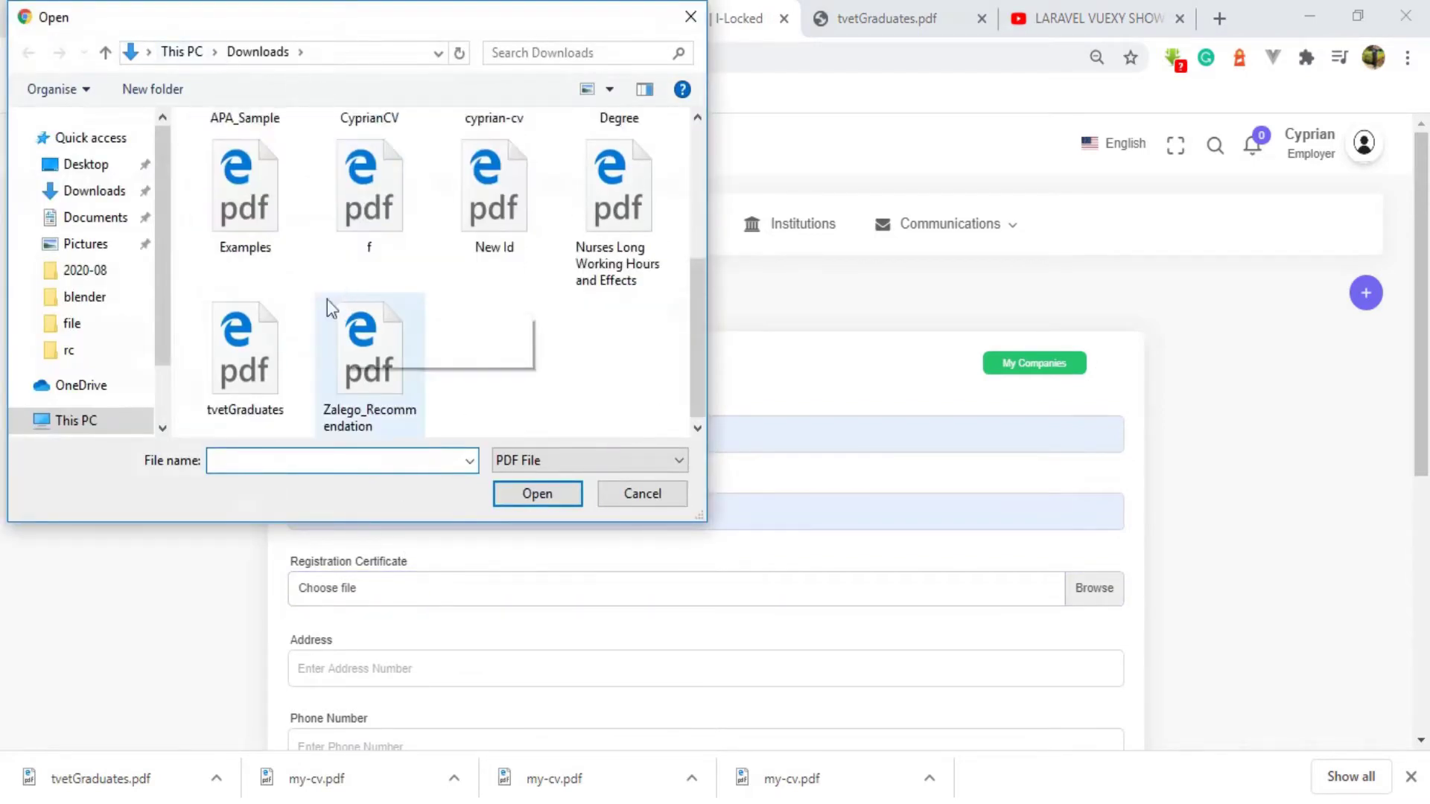
click(83, 217)
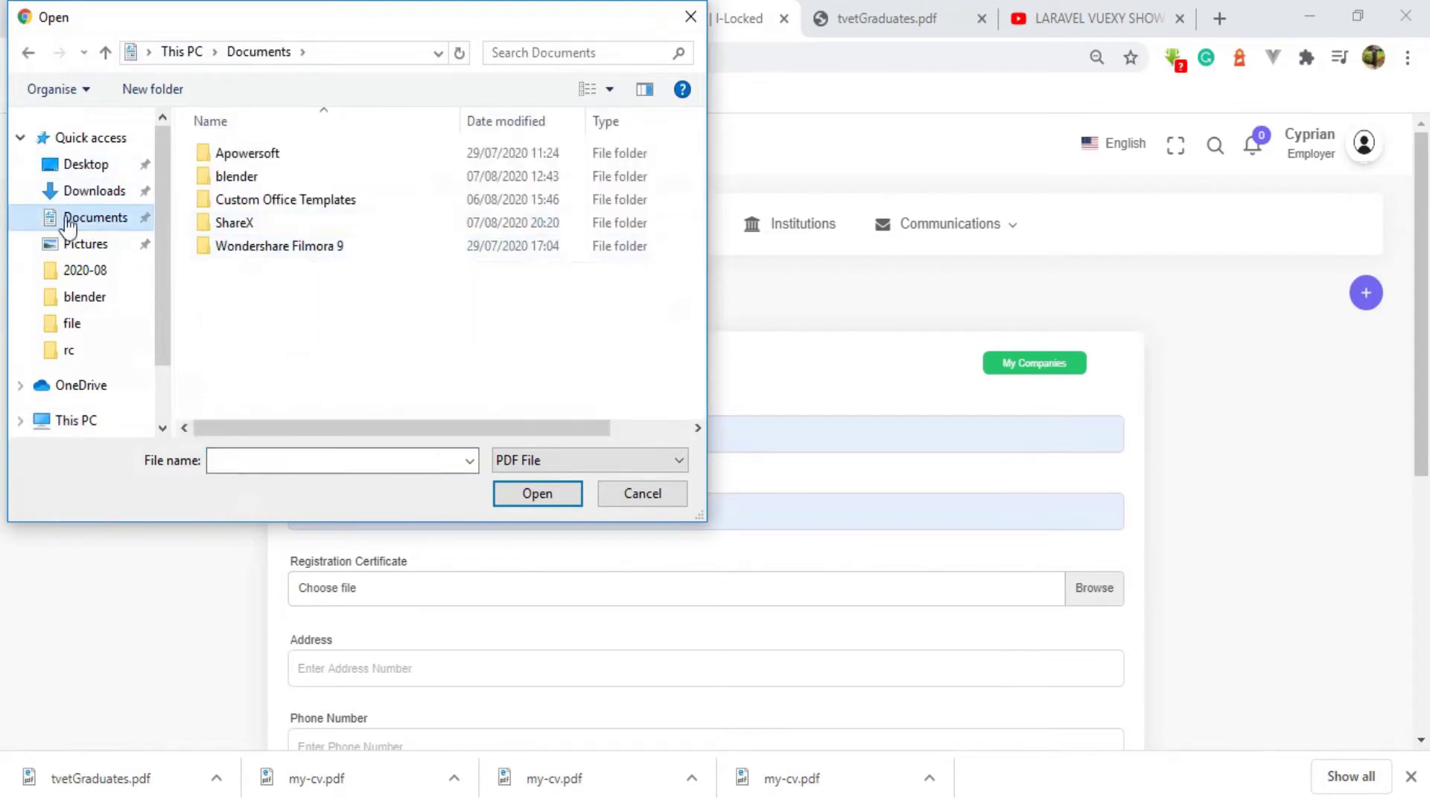
click(74, 199)
scroll(406, 281, down, 3)
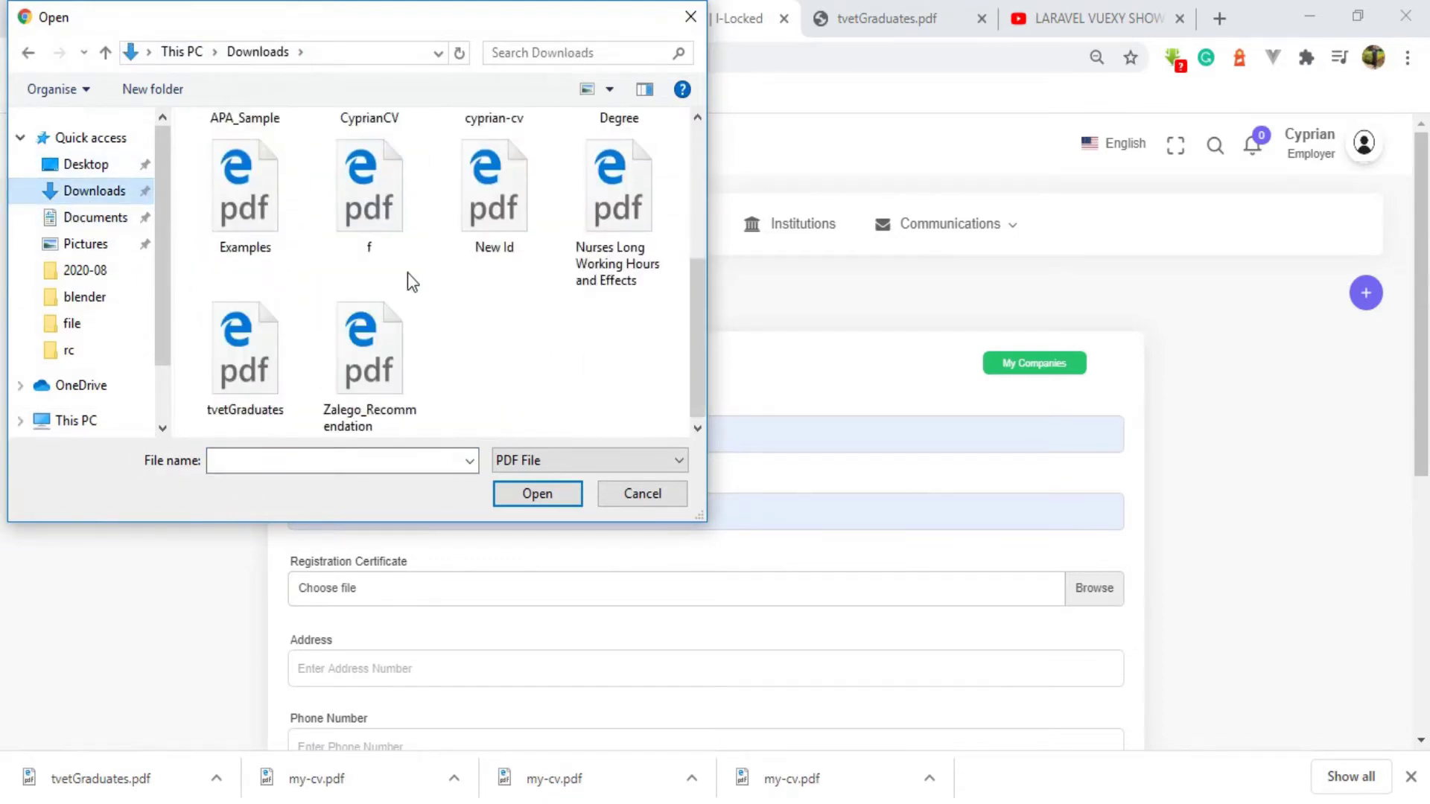
scroll(408, 282, up, 3)
scroll(408, 282, down, 3)
drag(434, 29, 480, 79)
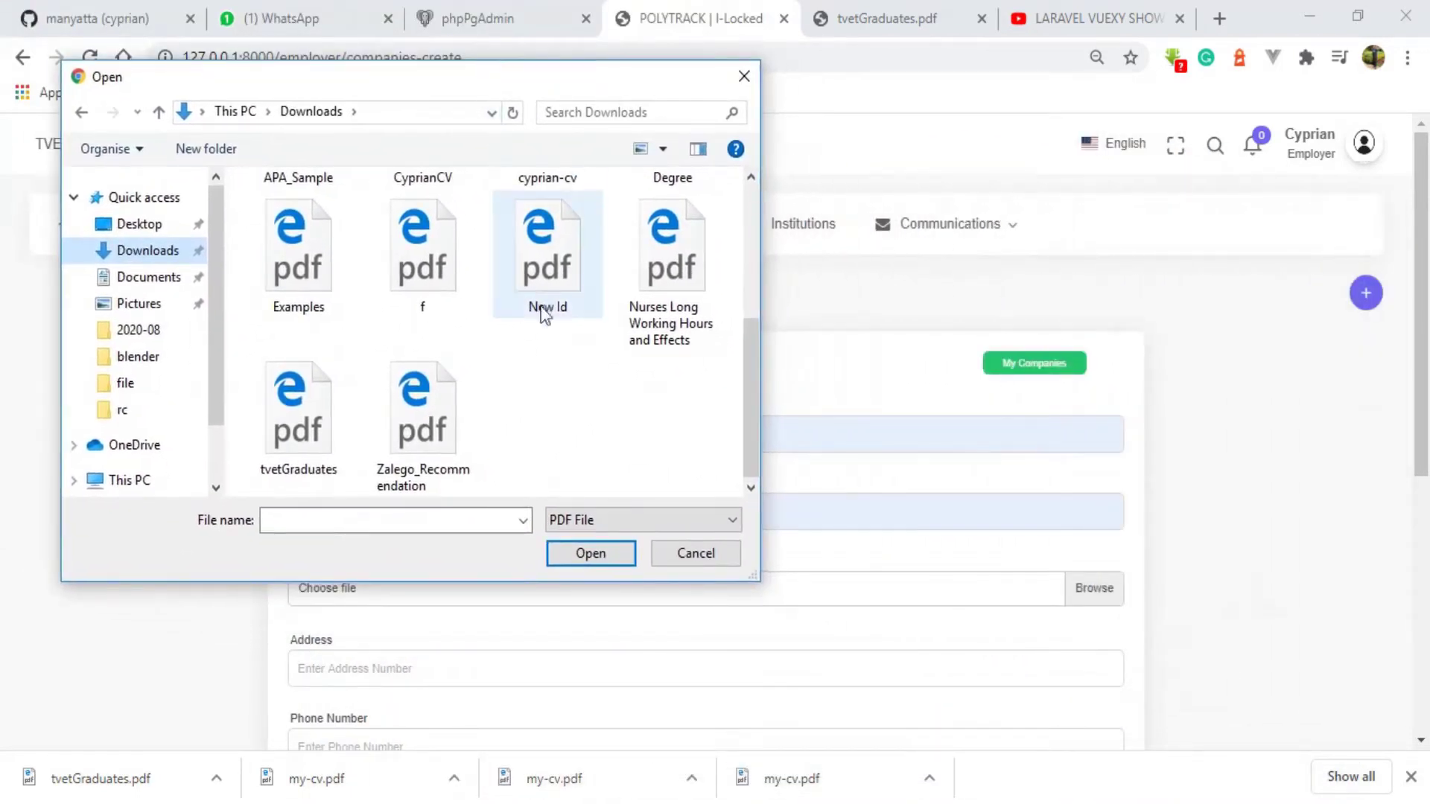
scroll(427, 405, up, 3)
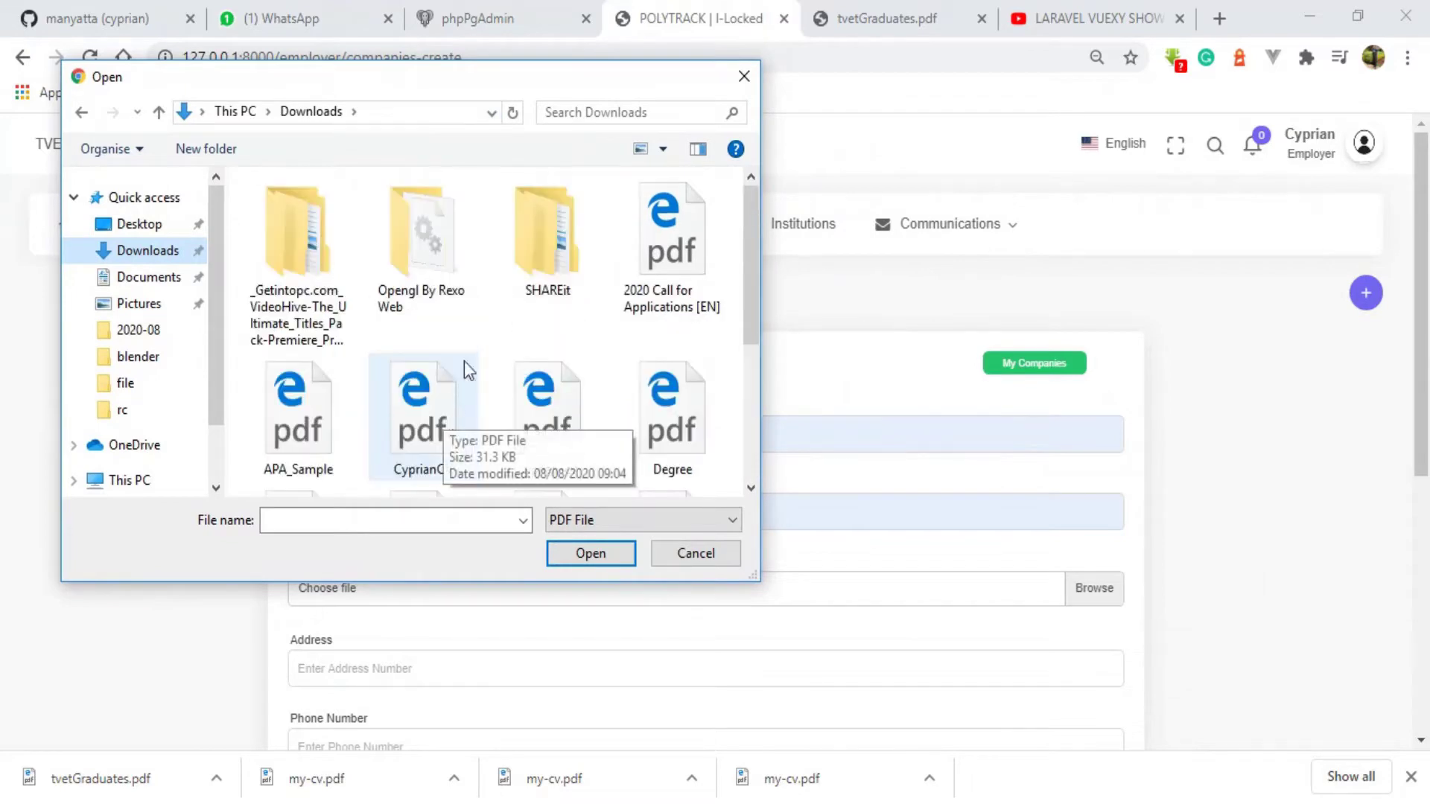
scroll(467, 364, down, 3)
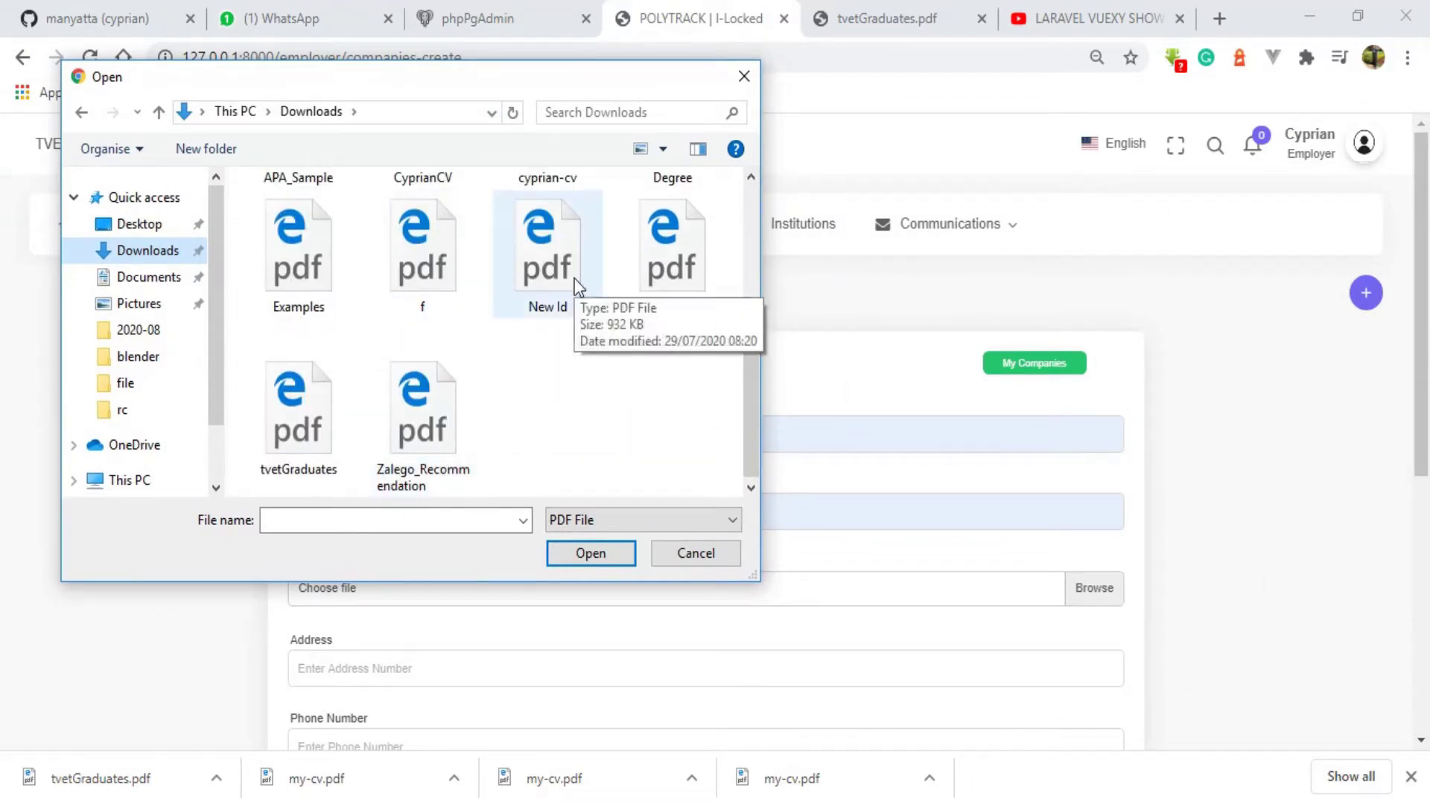
click(422, 257)
click(566, 559)
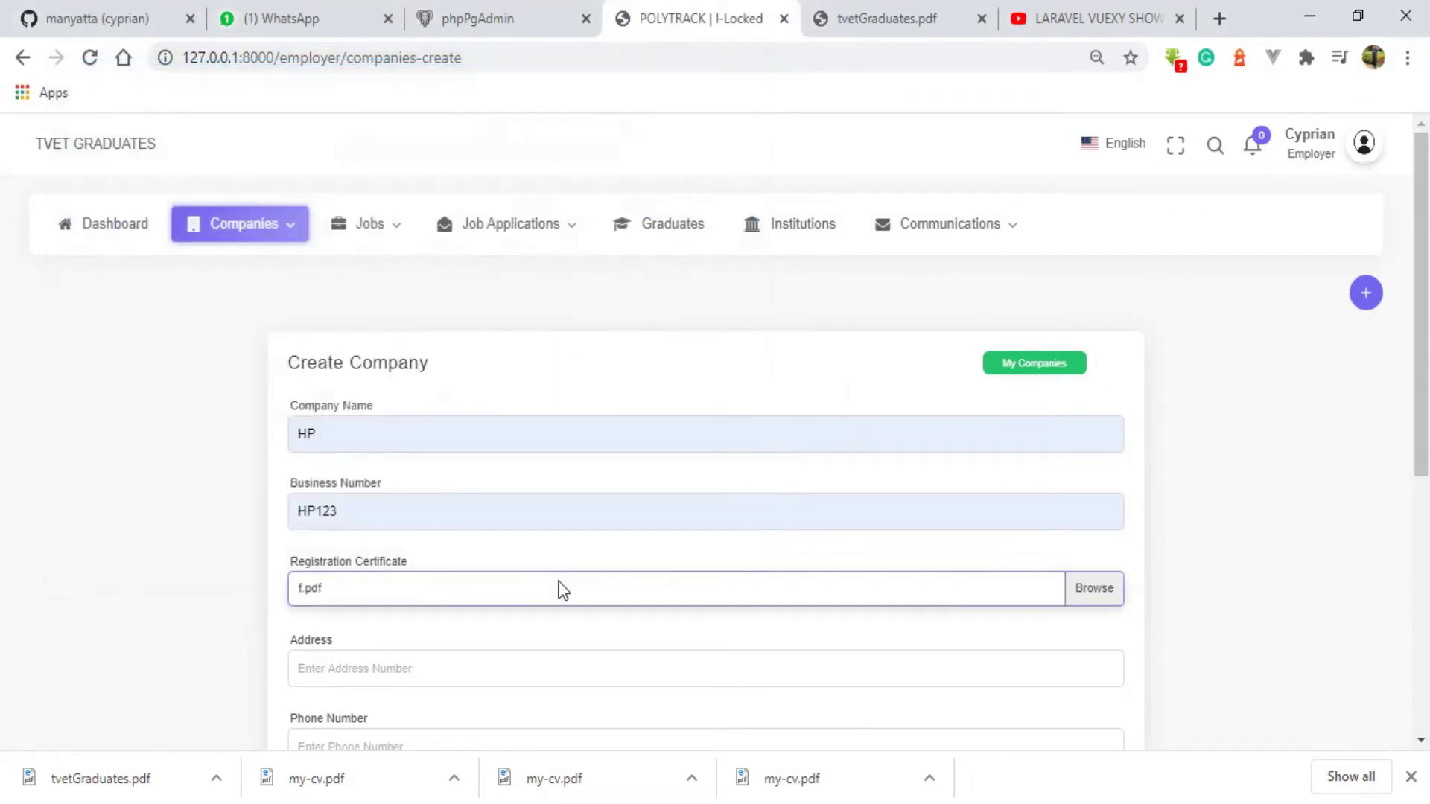
Fill the address with the Nairobi HP building entry and add the saved phone number.
scroll(514, 574, down, 3)
click(374, 456)
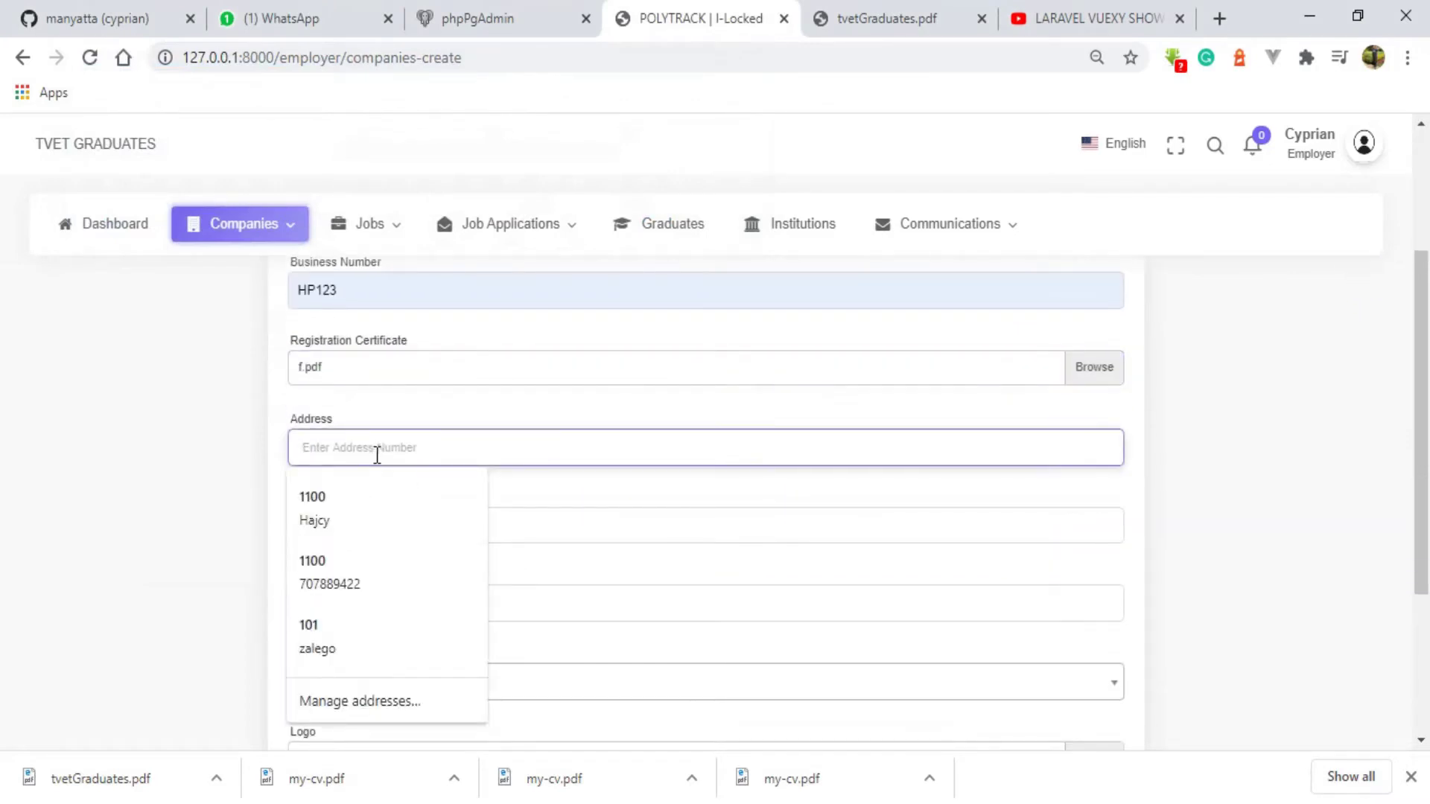
text(NA)
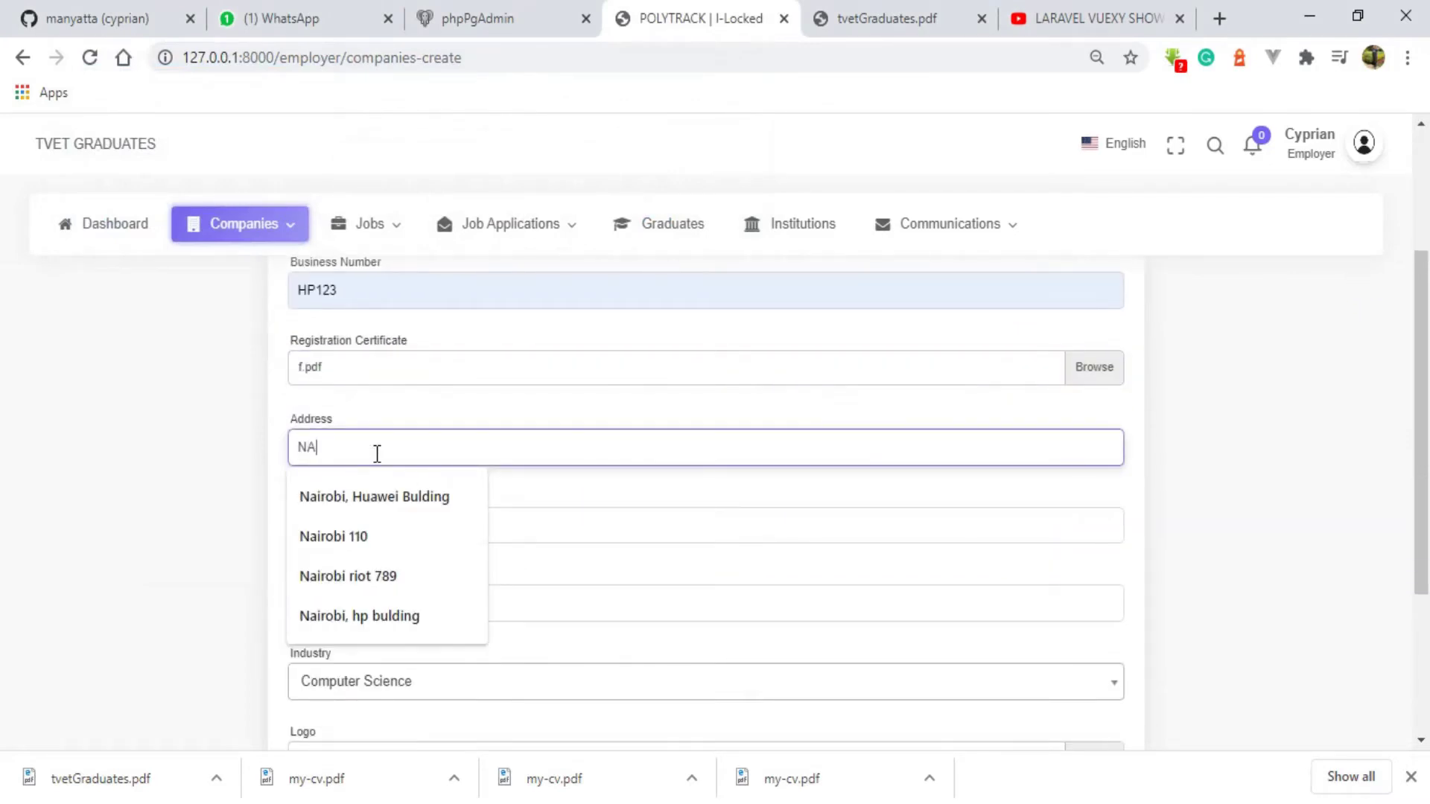
click(387, 615)
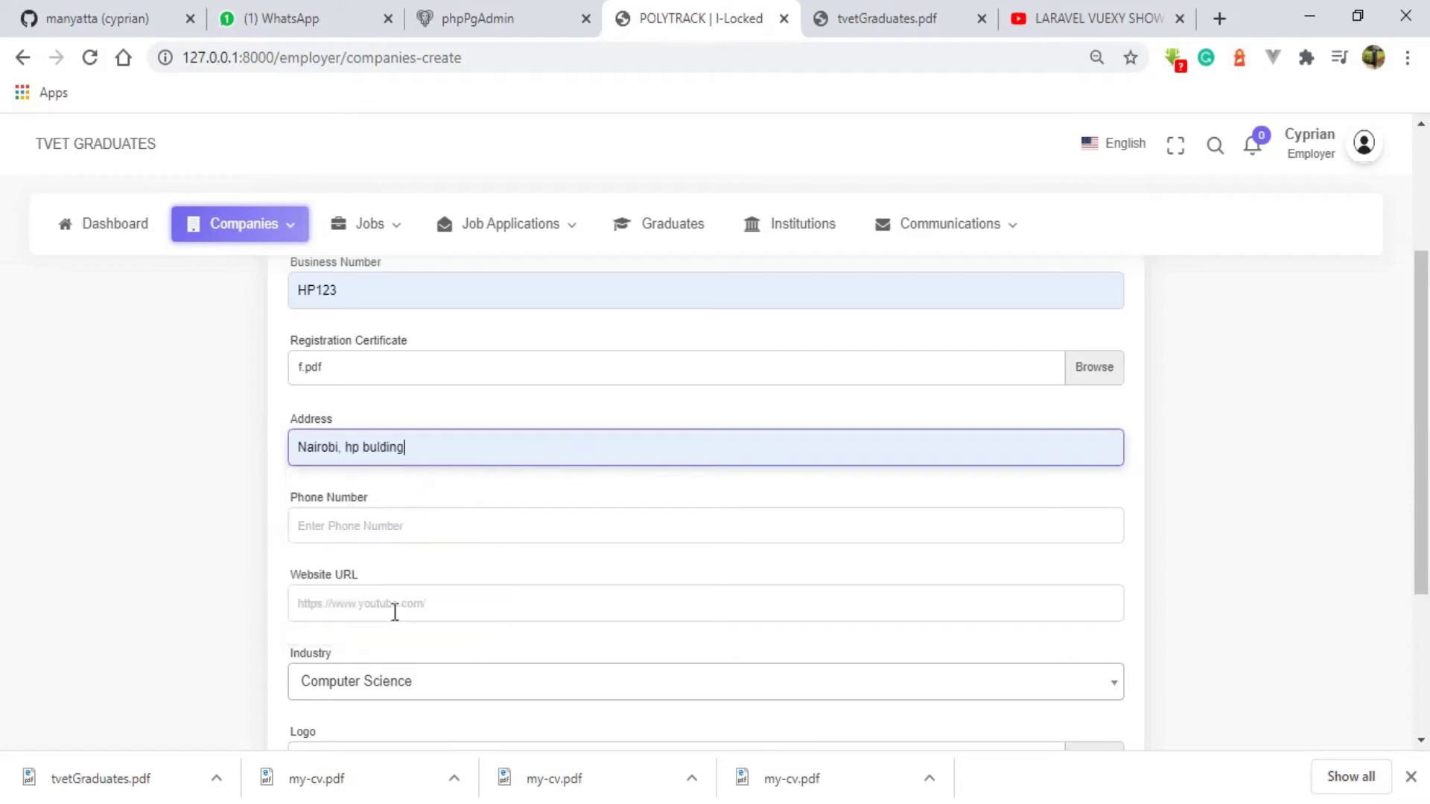
scroll(392, 588, down, 1)
click(373, 415)
click(383, 533)
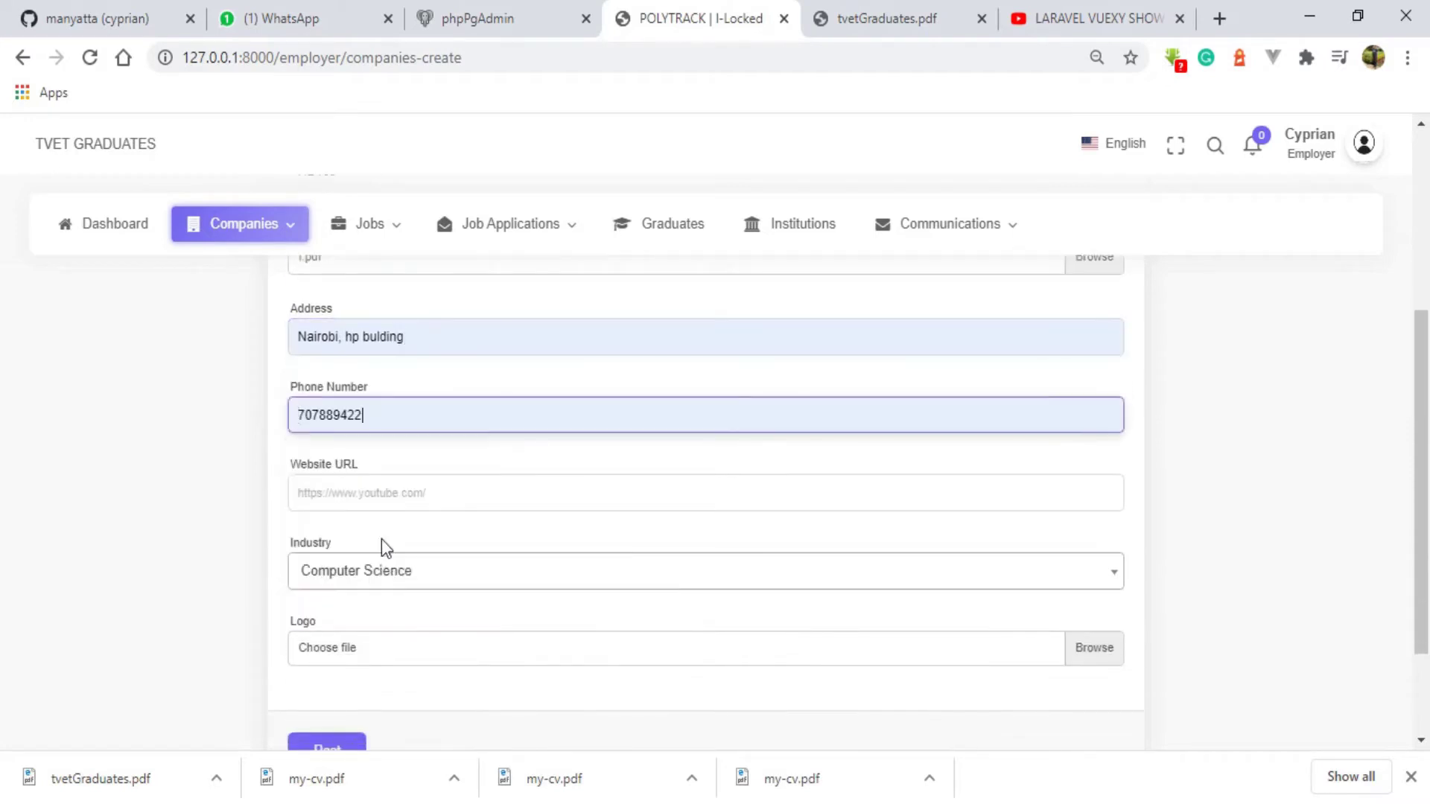
scroll(382, 521, down, 2)
click(342, 349)
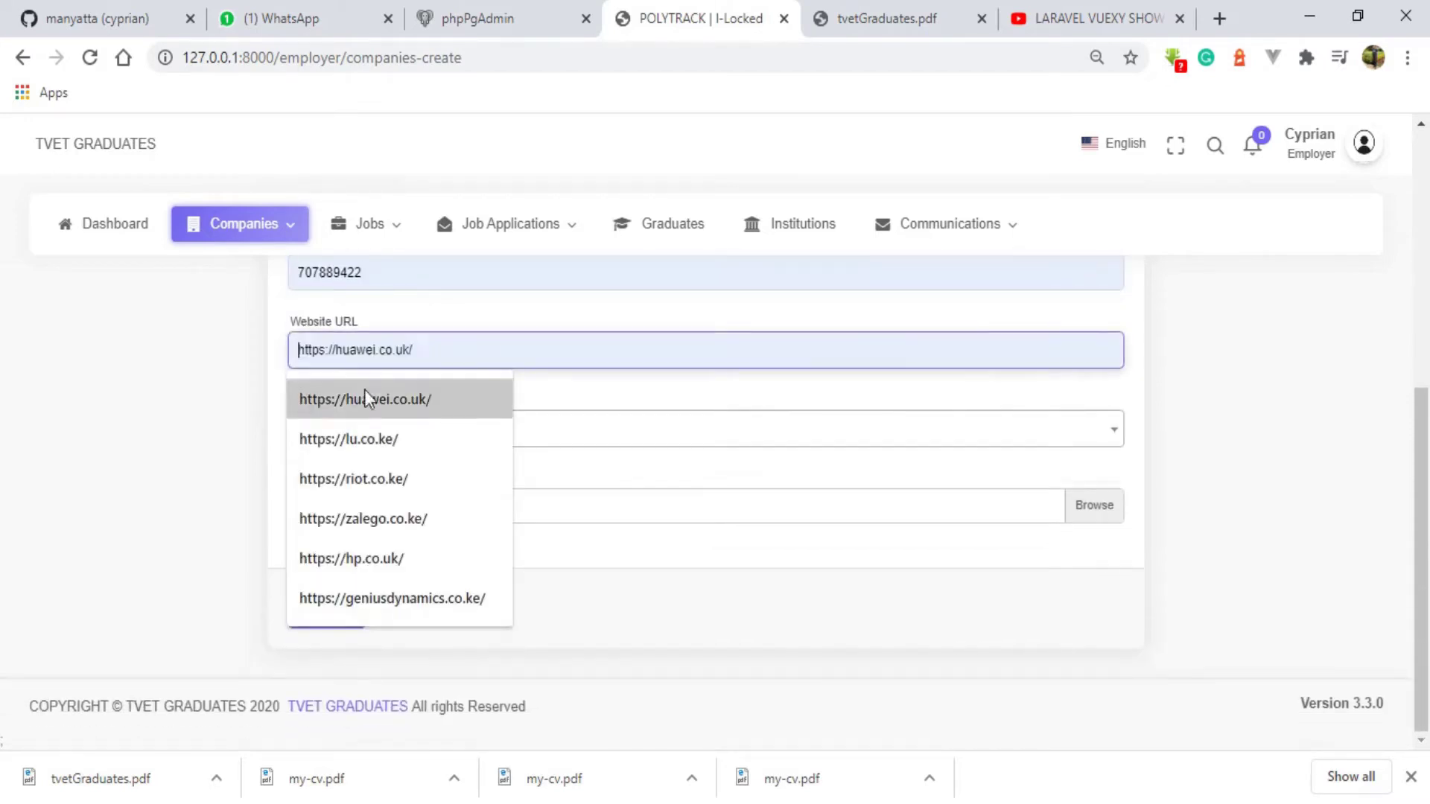
click(388, 553)
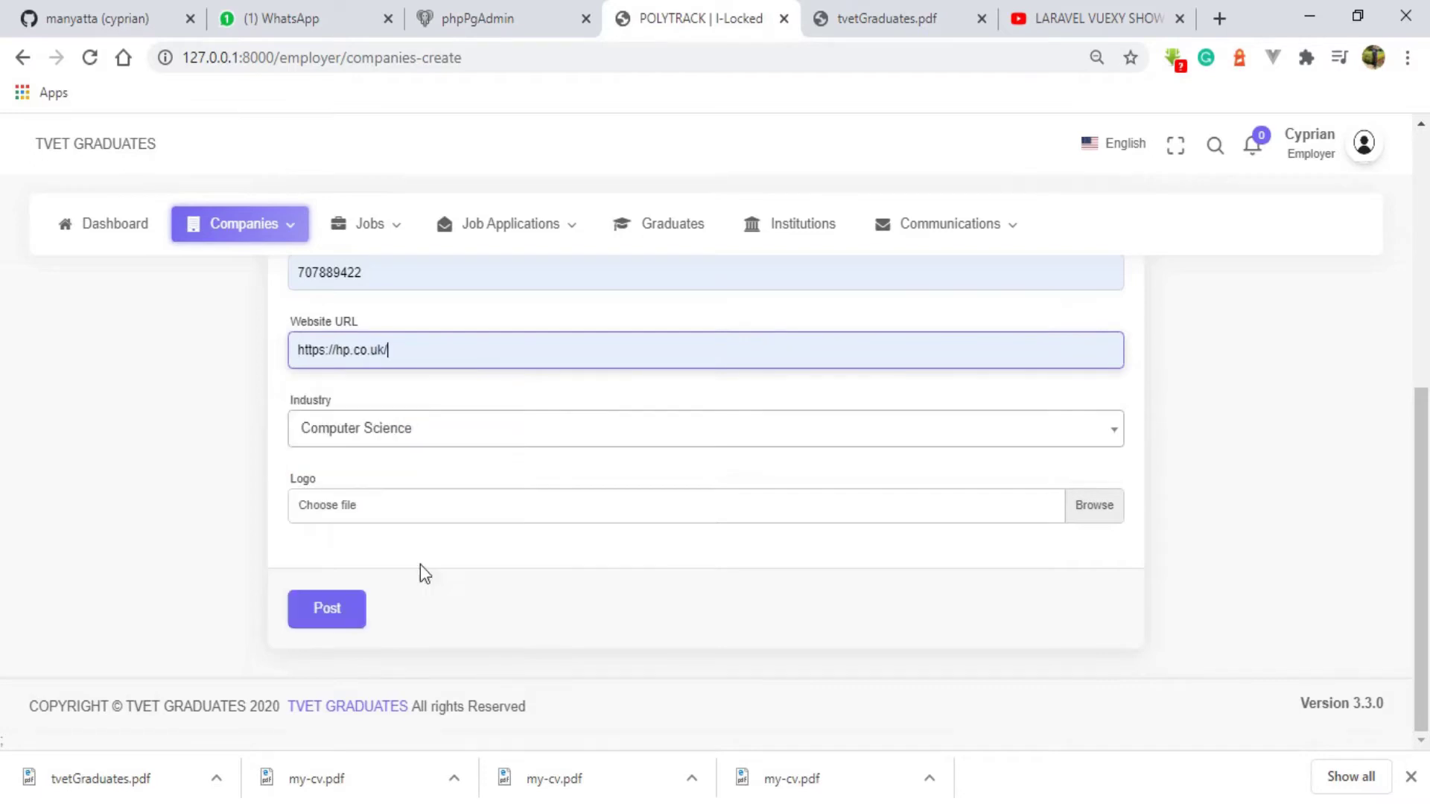
click(367, 437)
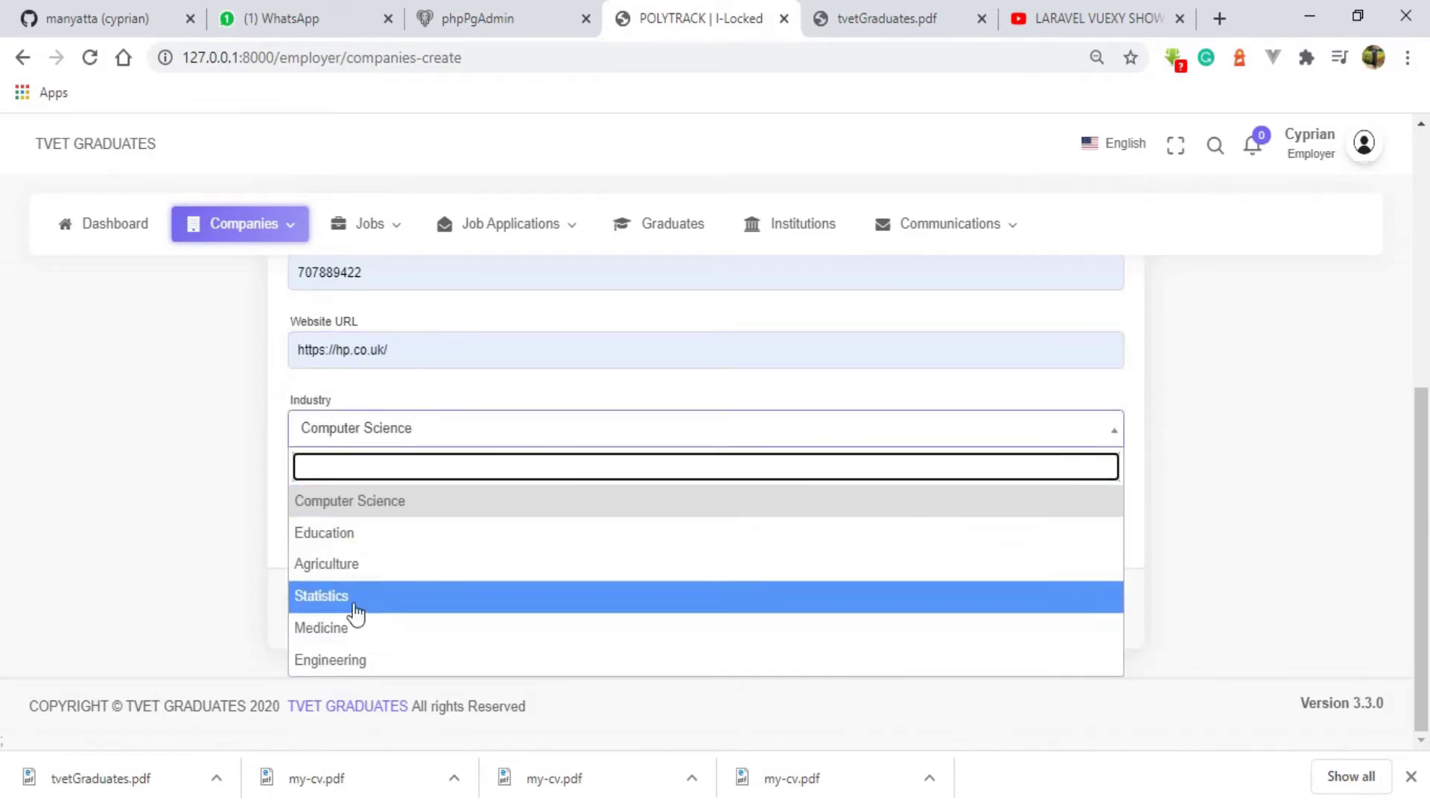
click(322, 660)
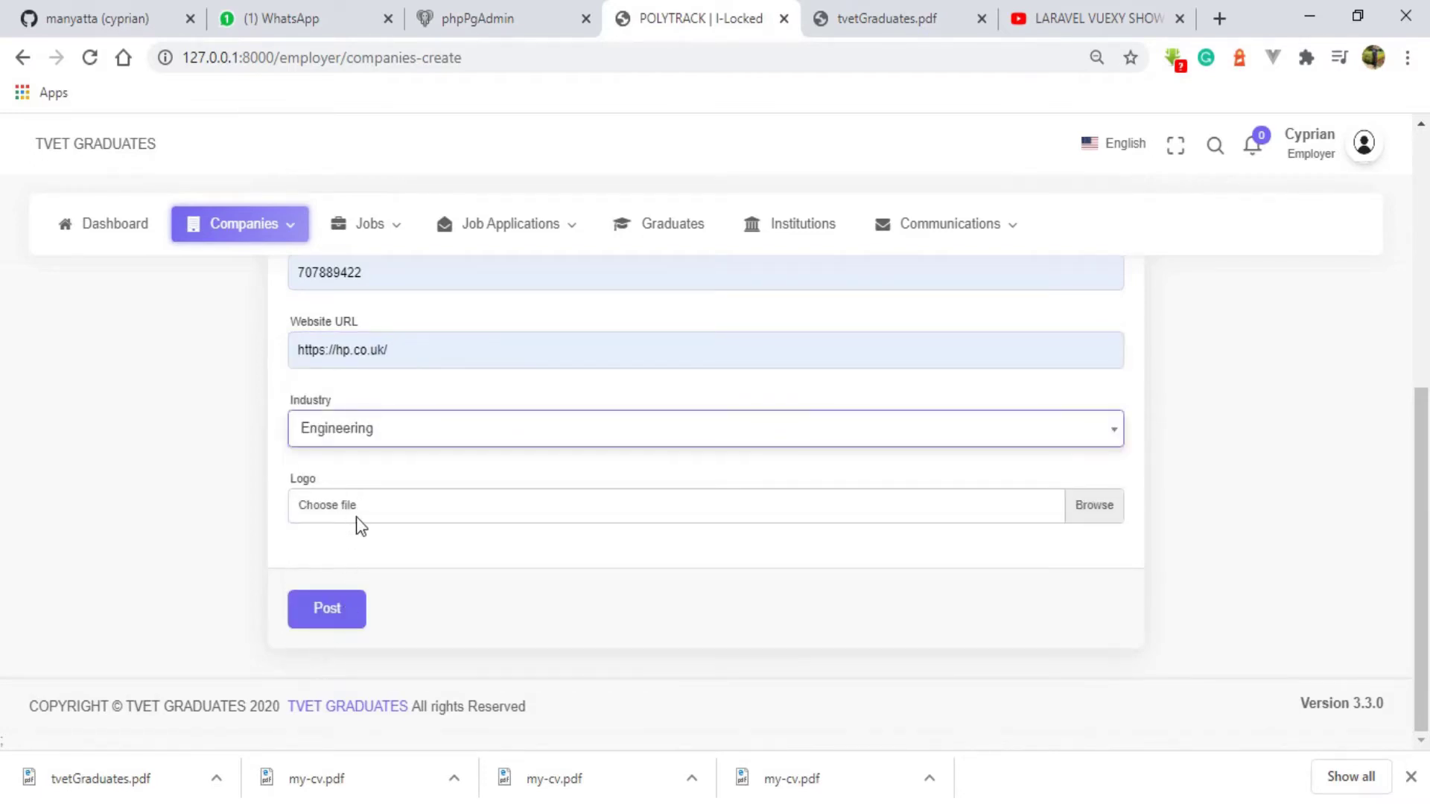
click(356, 517)
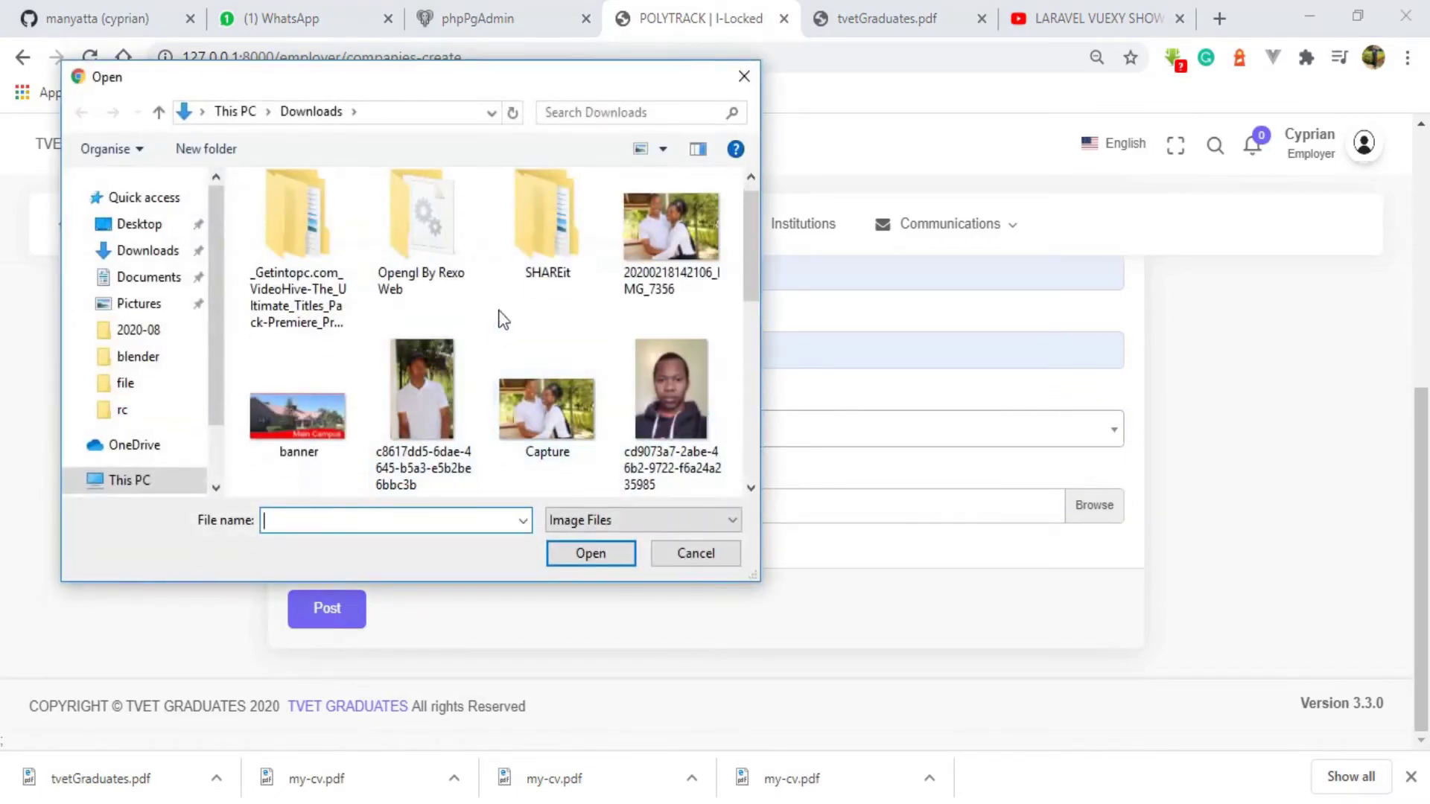
Attach download (3).jpg from Downloads as the company logo.
scroll(477, 319, down, 3)
scroll(655, 367, down, 2)
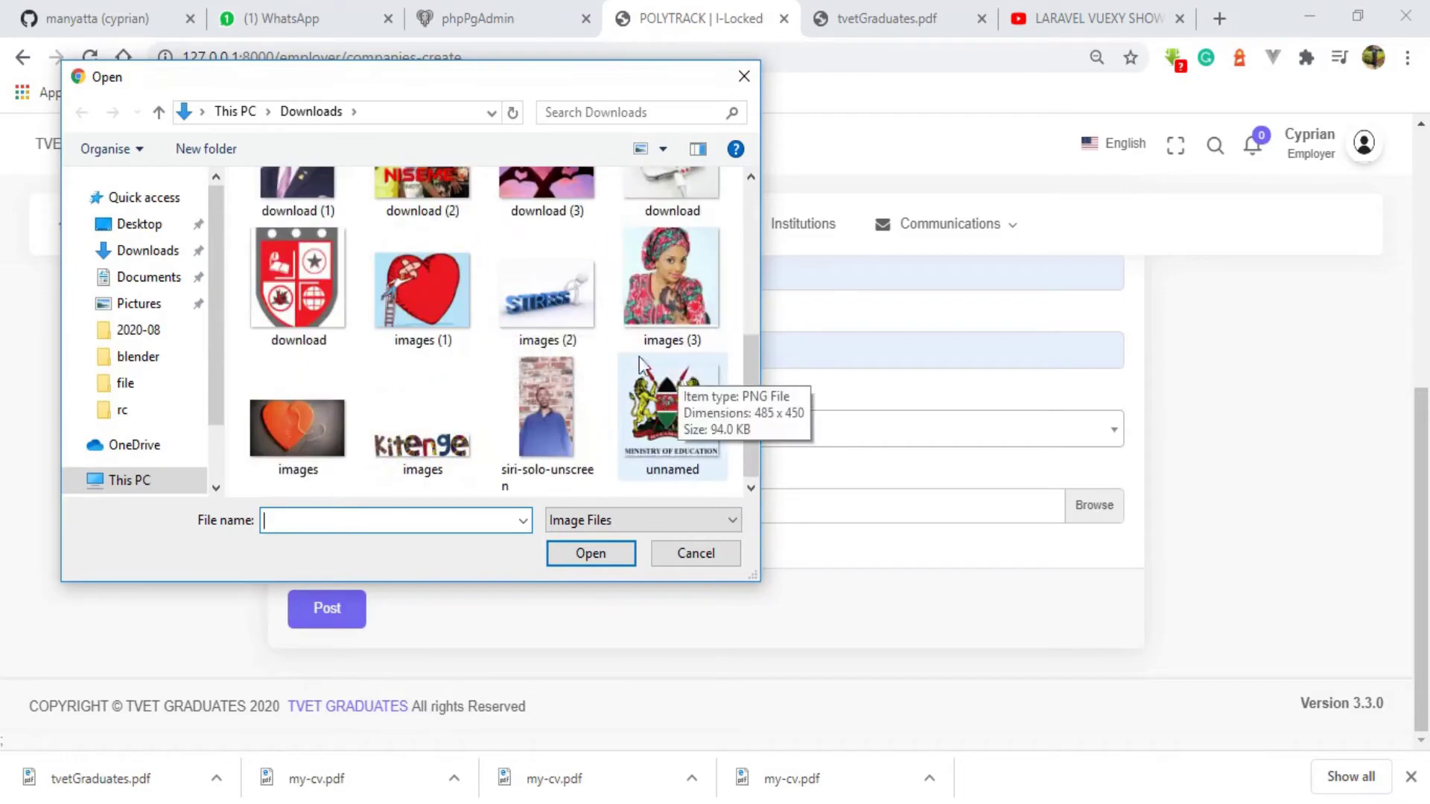
scroll(571, 365, up, 1)
click(549, 253)
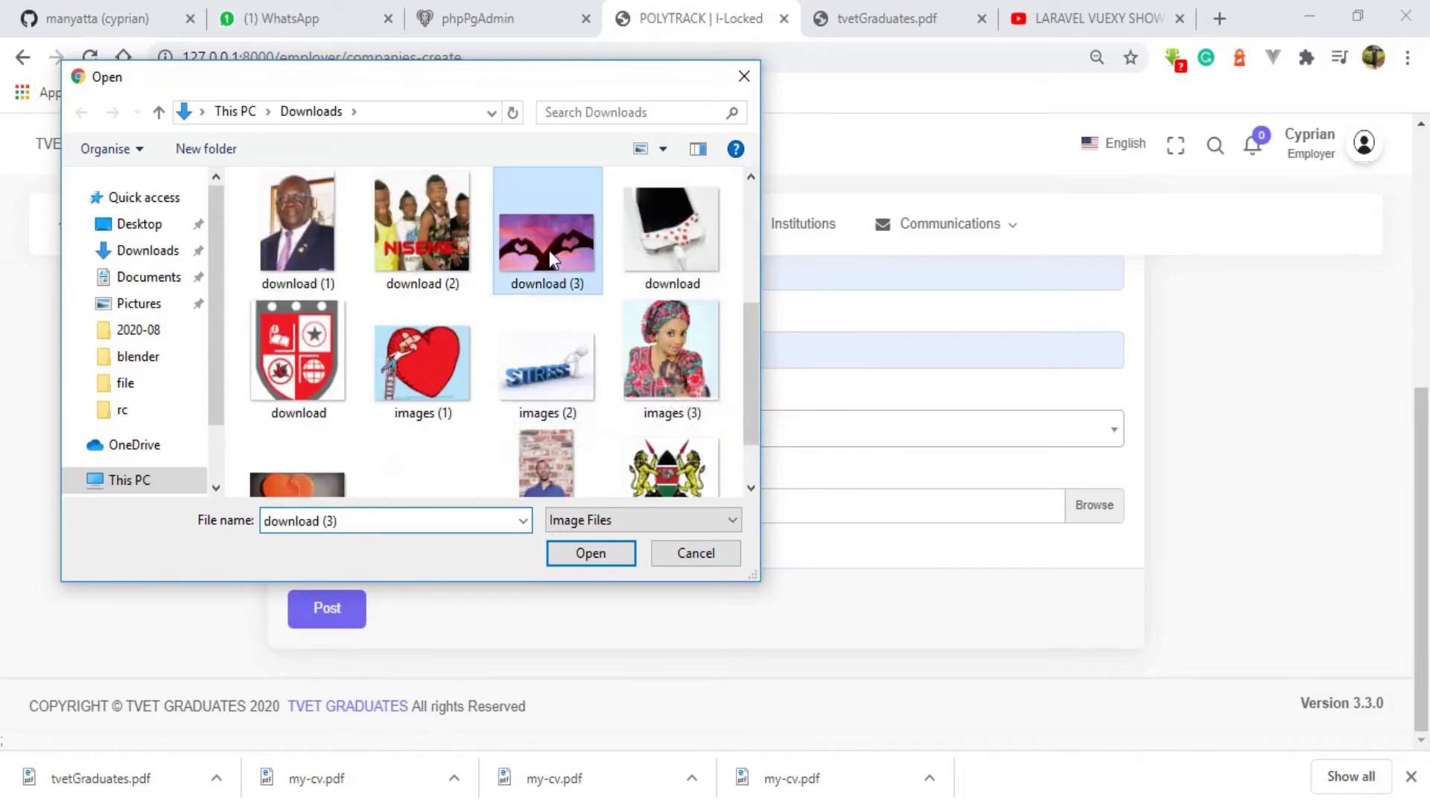
click(608, 551)
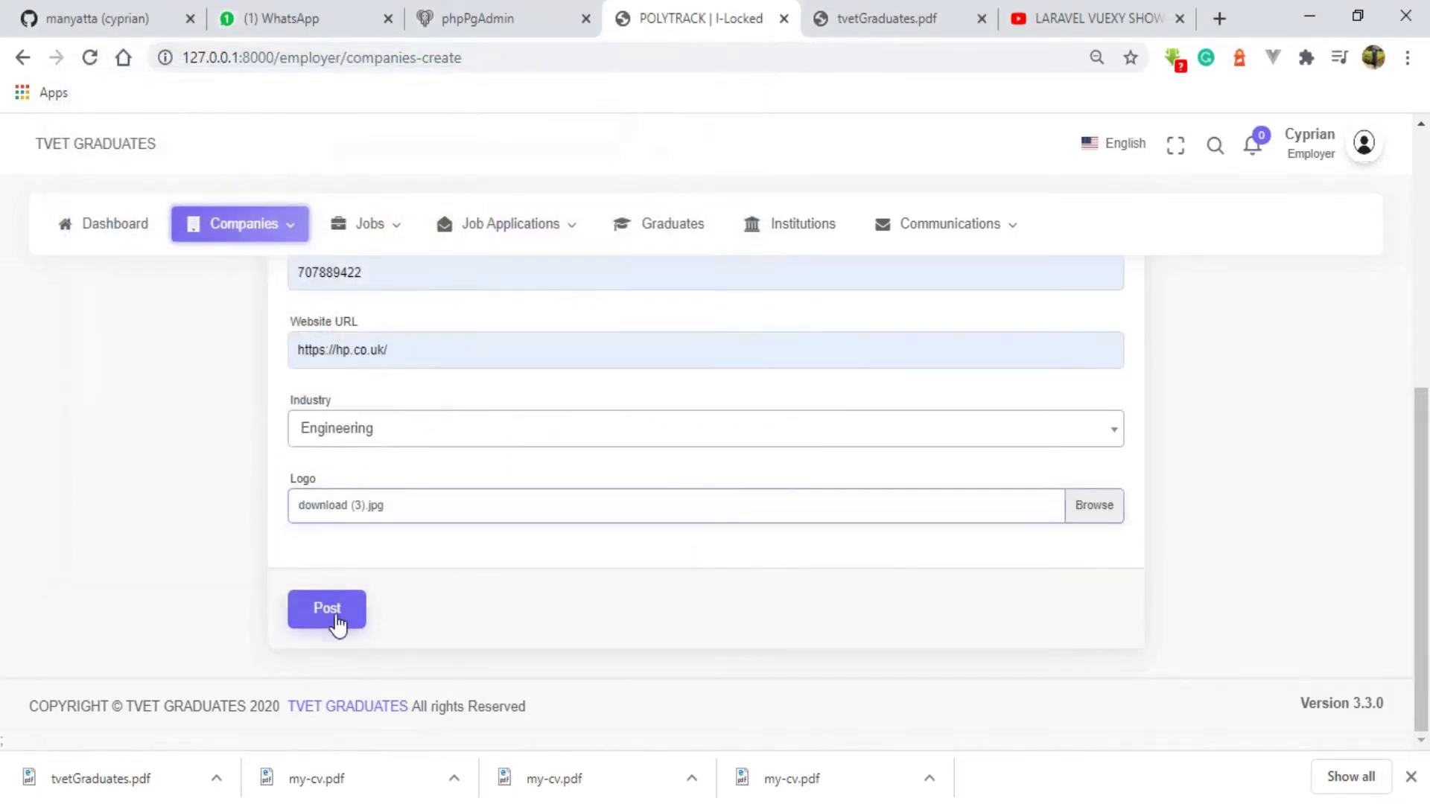
Post the Create Company form to save HP.
click(327, 609)
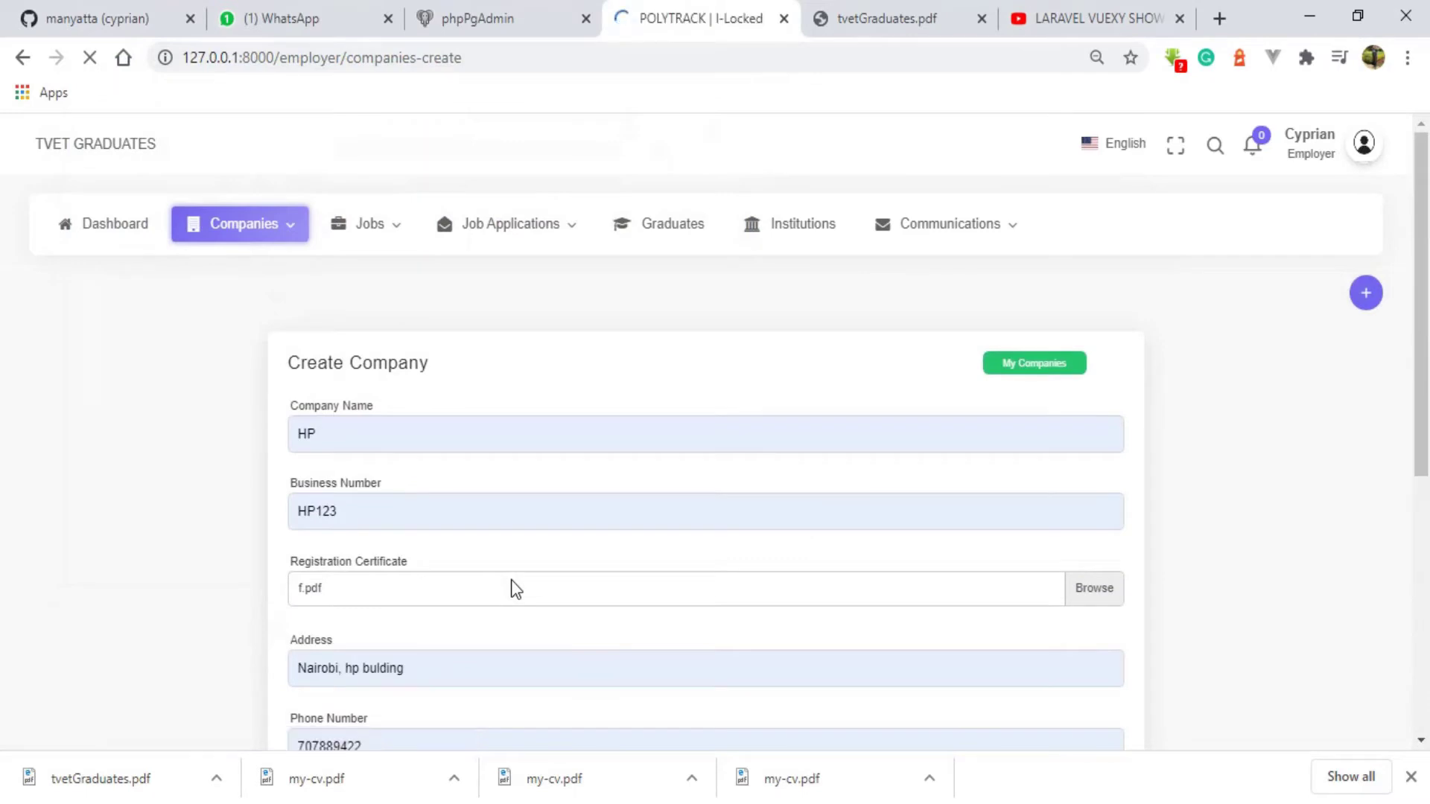
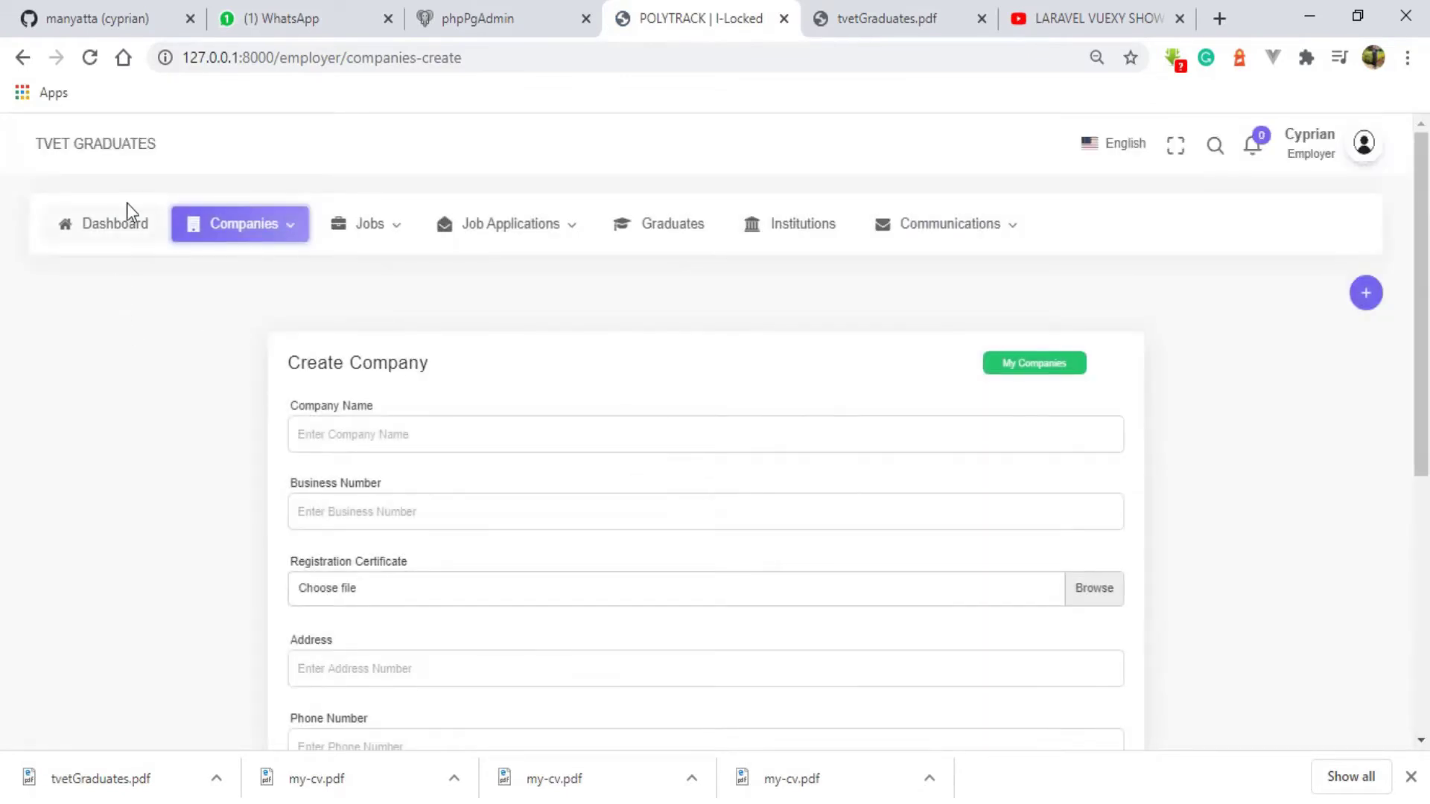
Open the employer's New Jobs page from the dashboard and find job creation blocked.
click(129, 223)
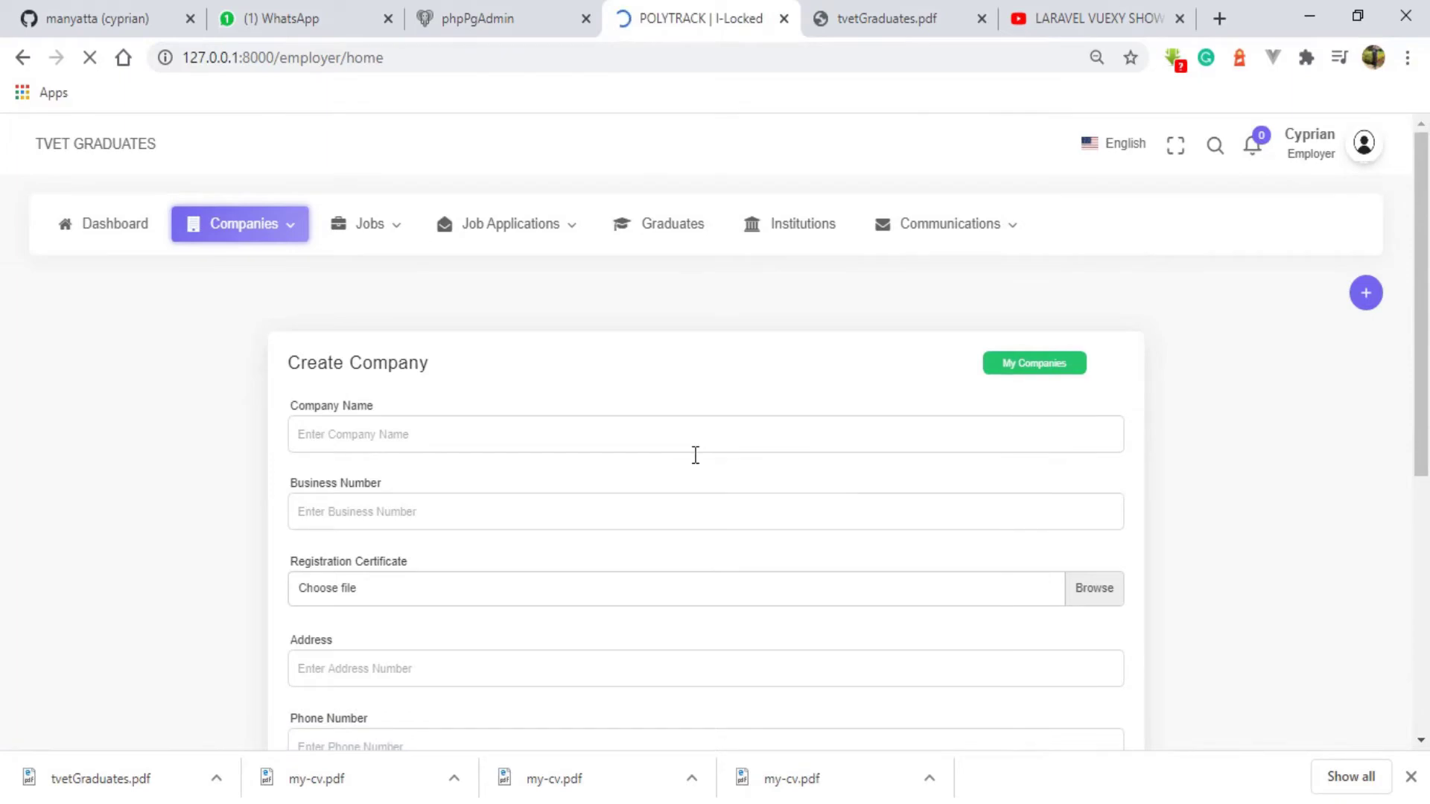
scroll(847, 488, down, 12)
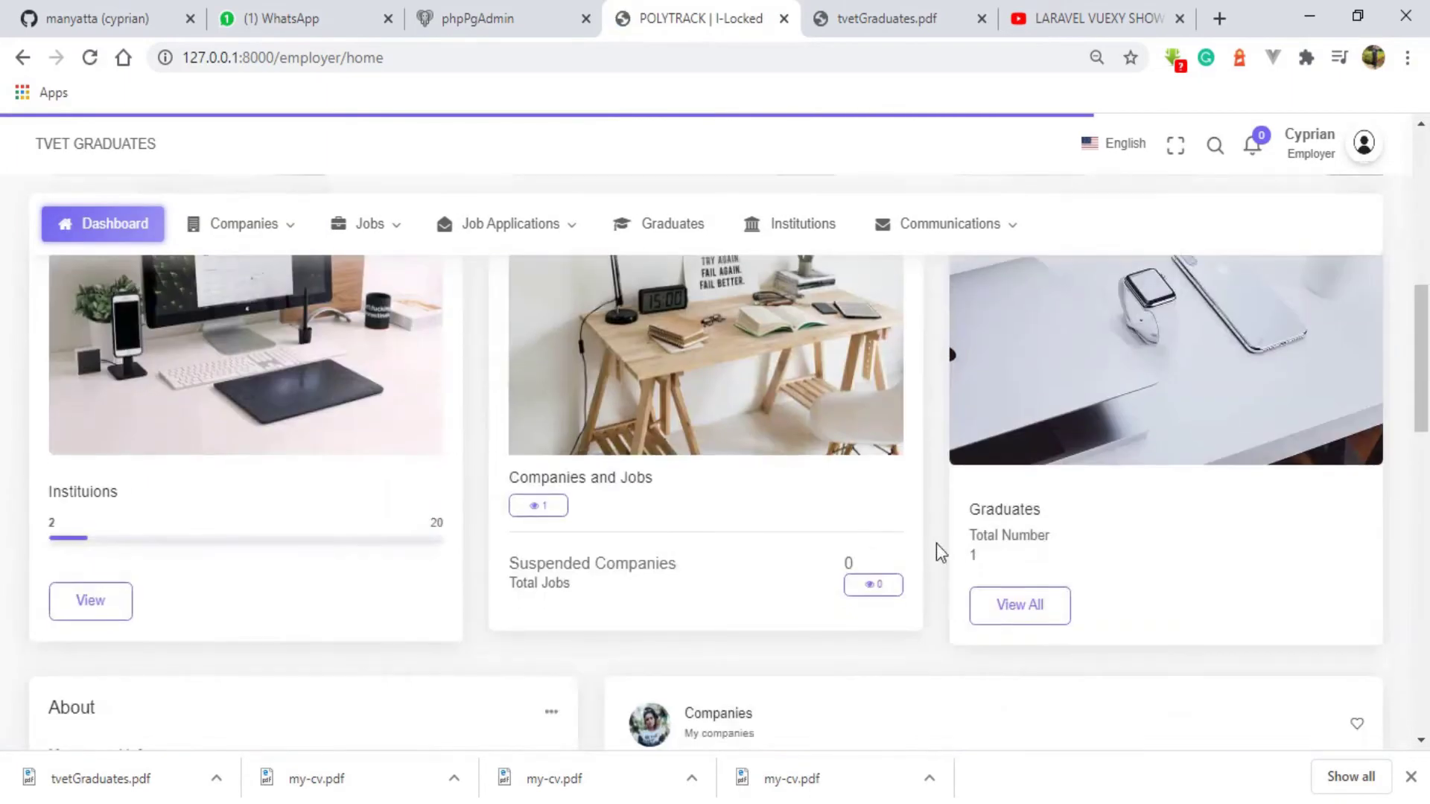
scroll(384, 294, up, 7)
mouse_move(373, 247)
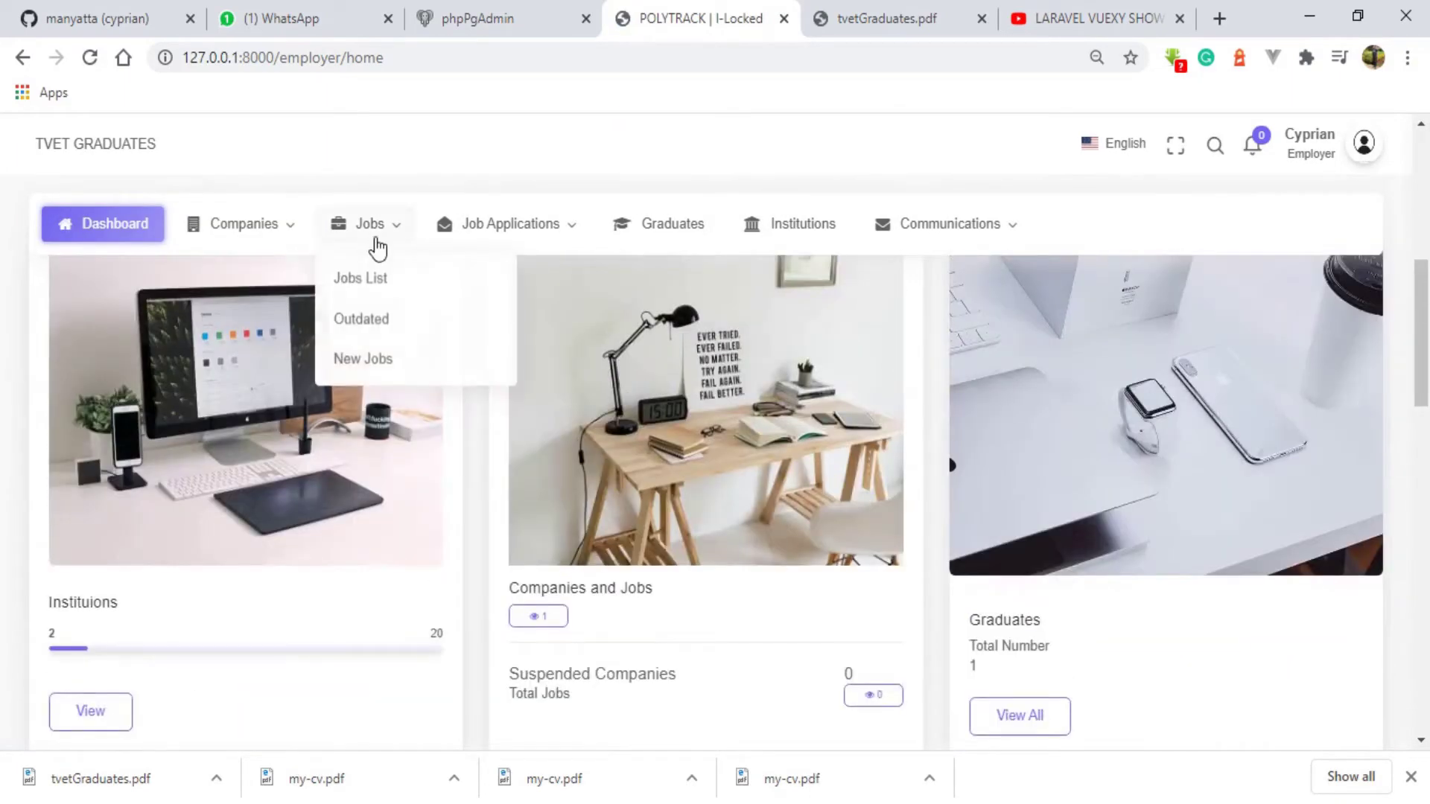
click(402, 360)
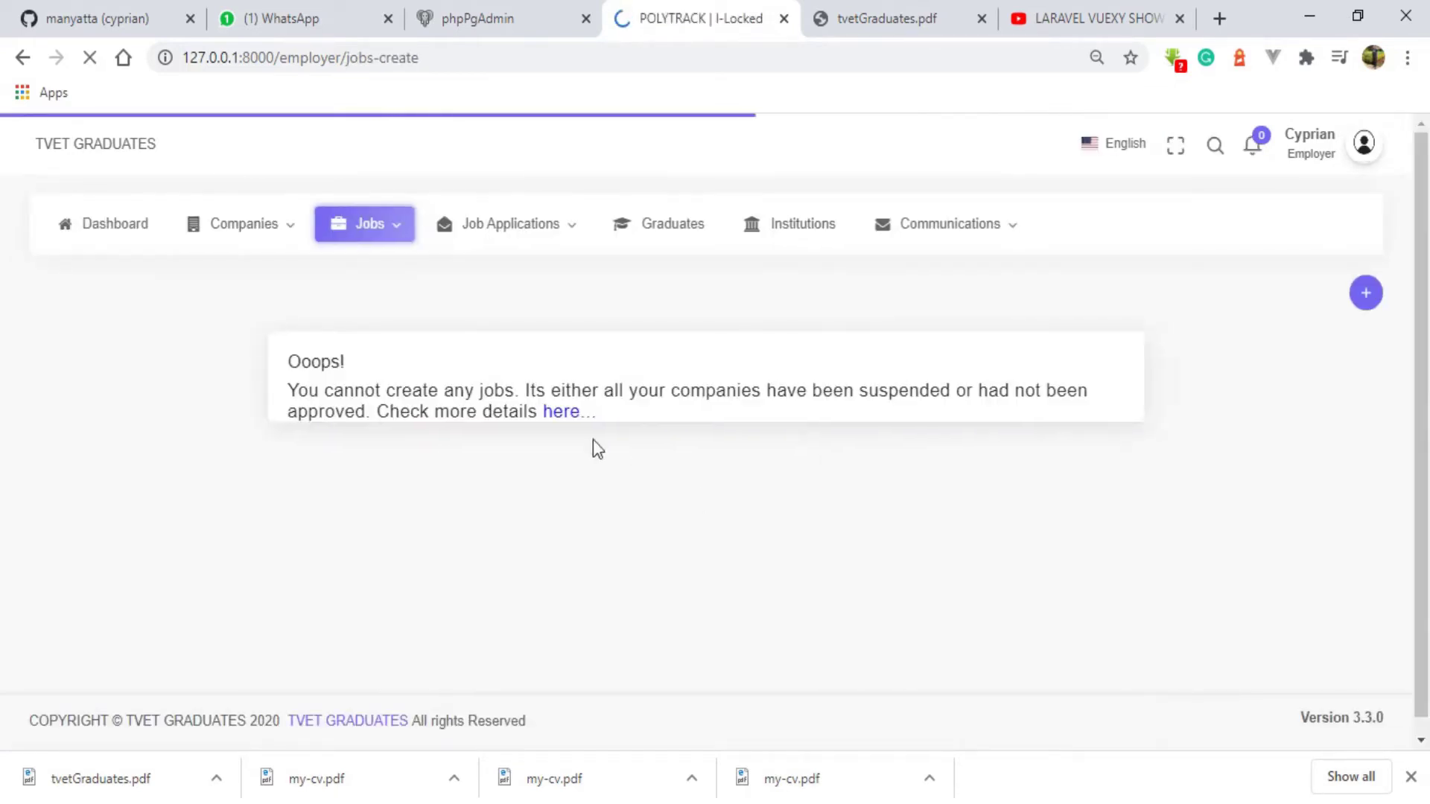
Check the companies list sorted by approval, with HP not yet approved, then log out.
click(561, 414)
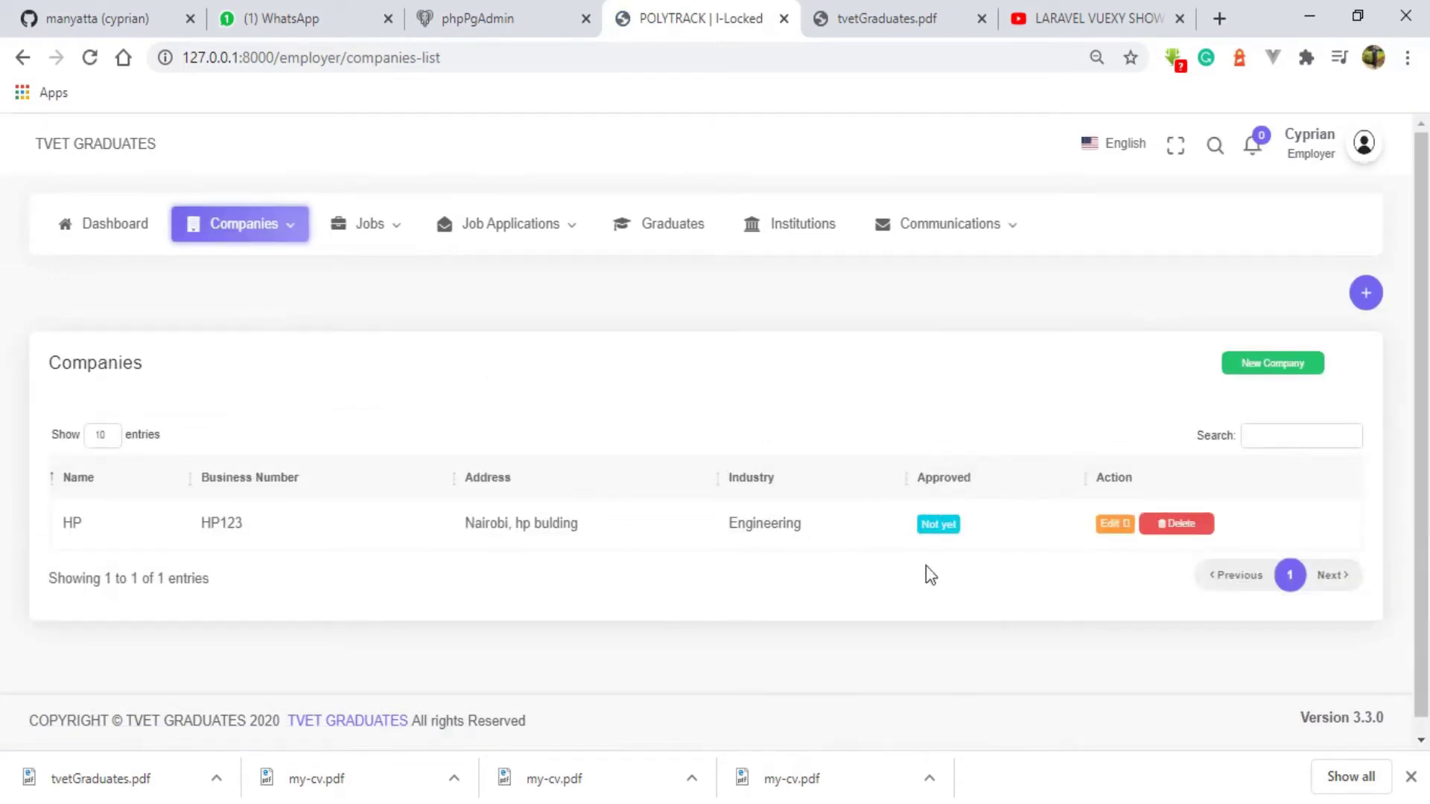
click(923, 492)
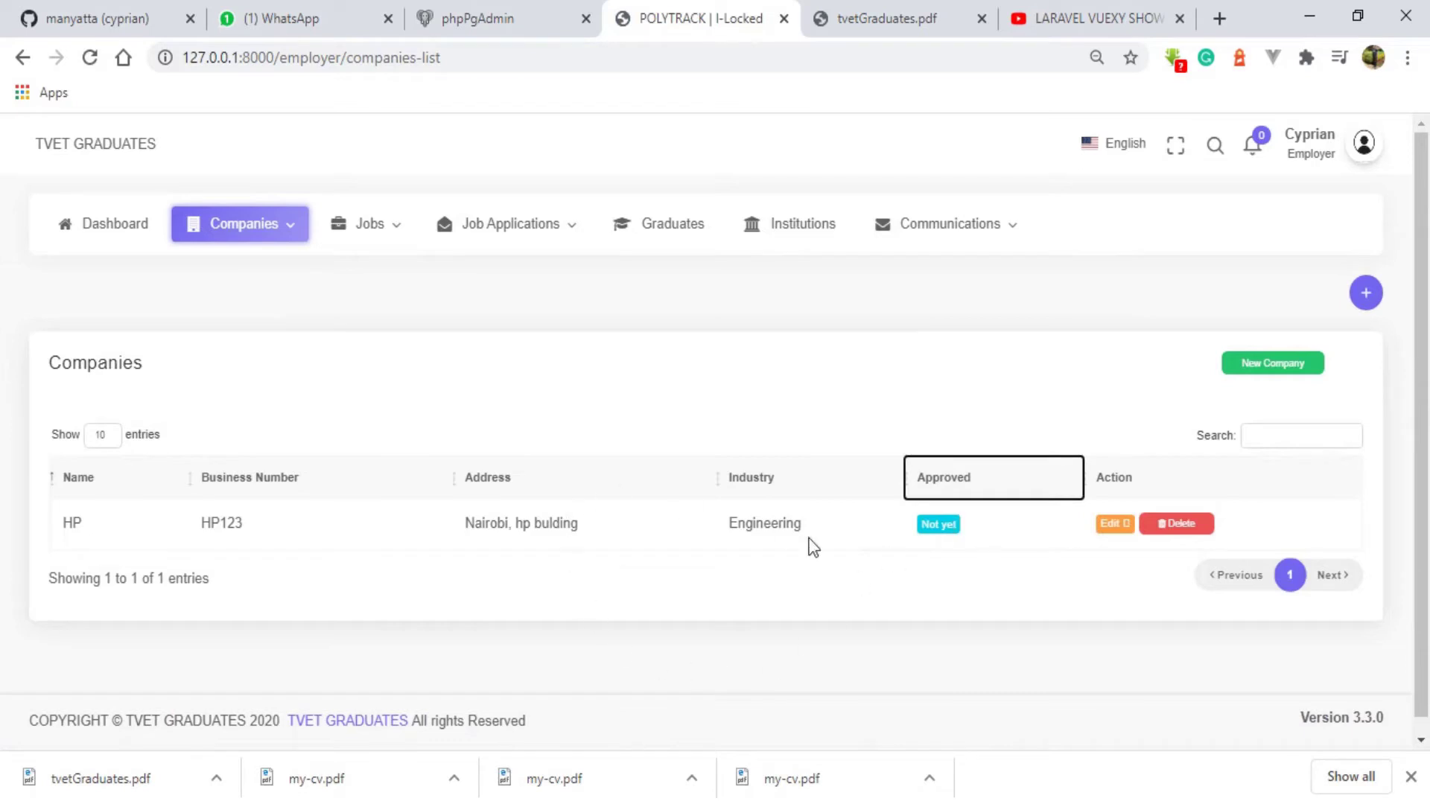
click(835, 629)
click(1364, 142)
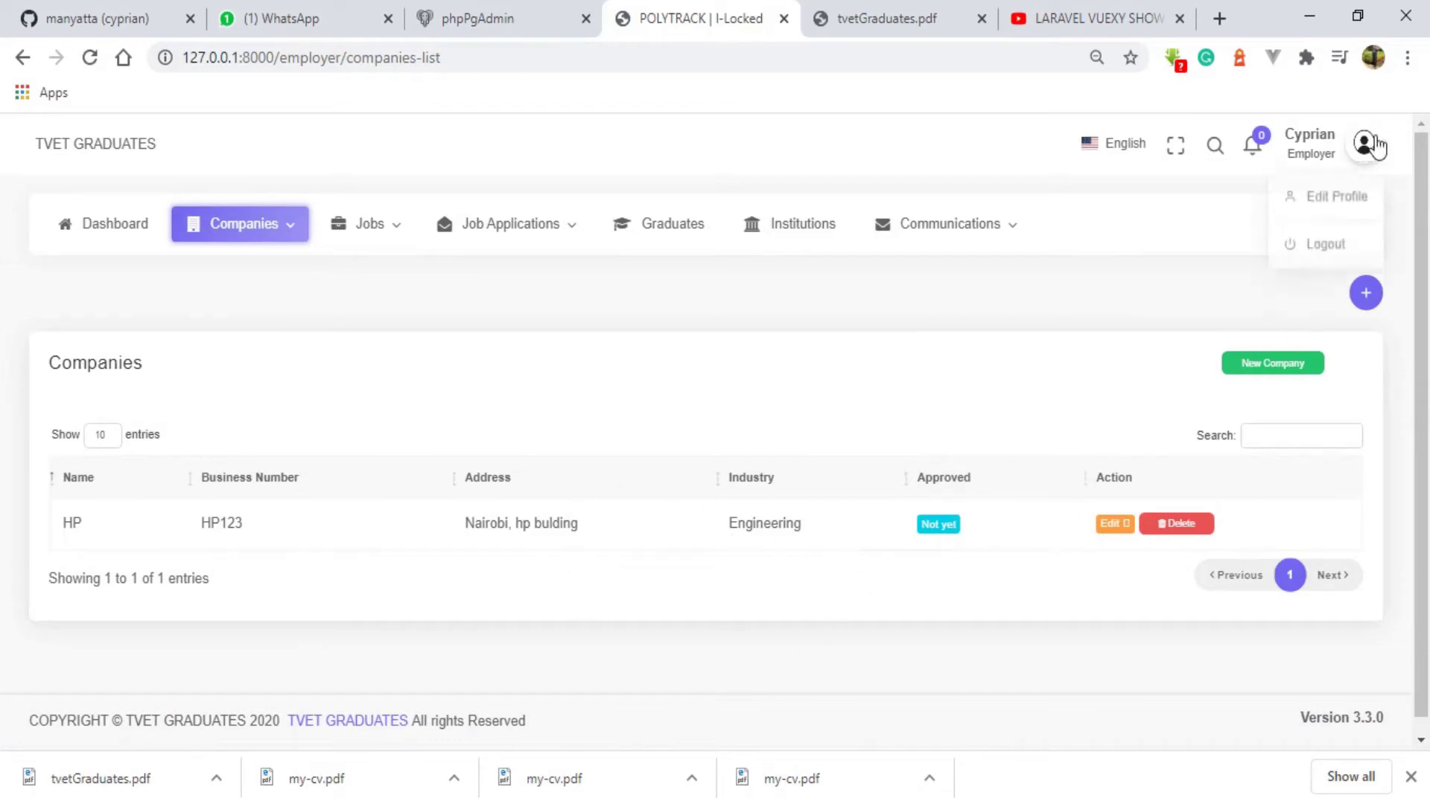
click(1343, 242)
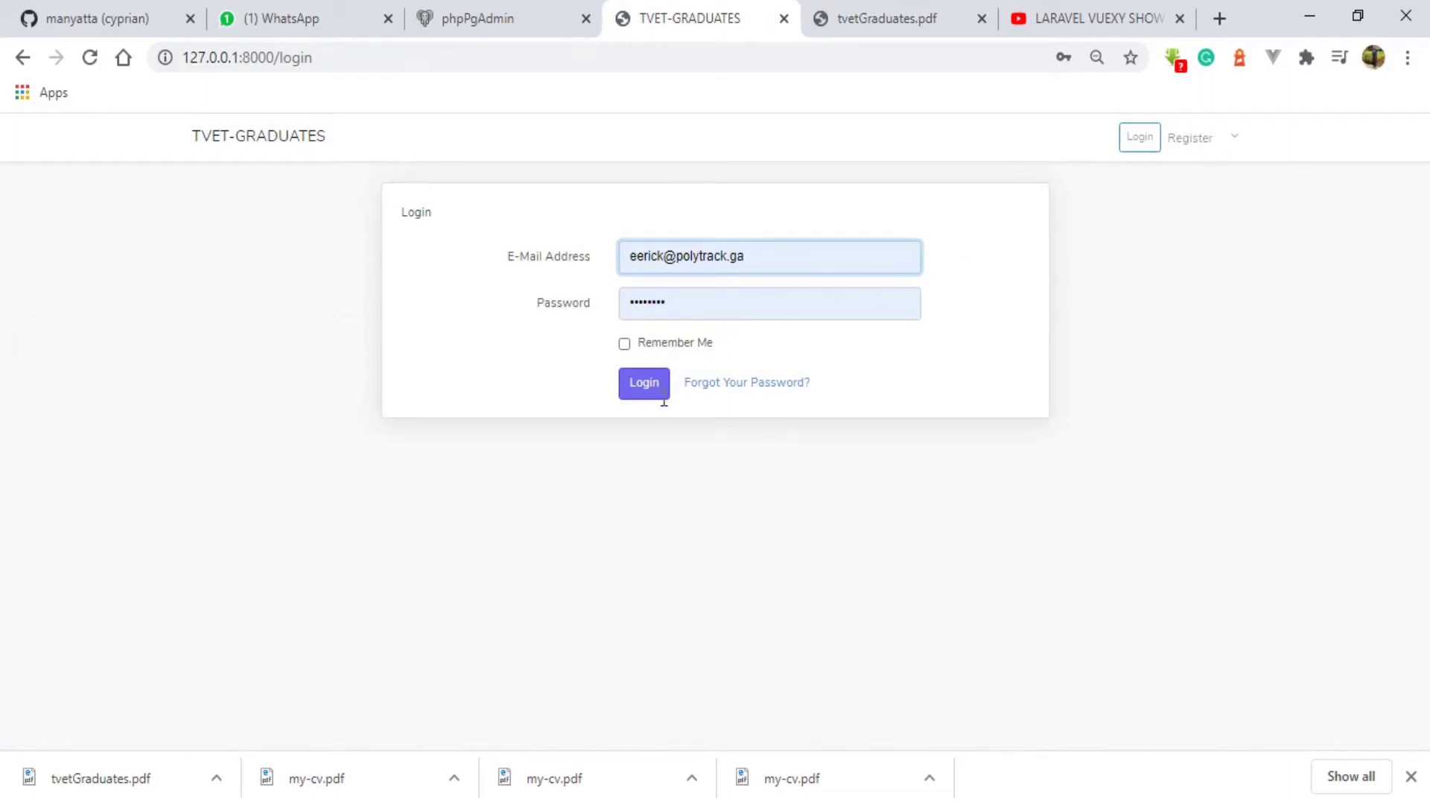
Sign in as the super admin using the saved login from Chrome's autofill.
click(728, 256)
drag(728, 255, 598, 277)
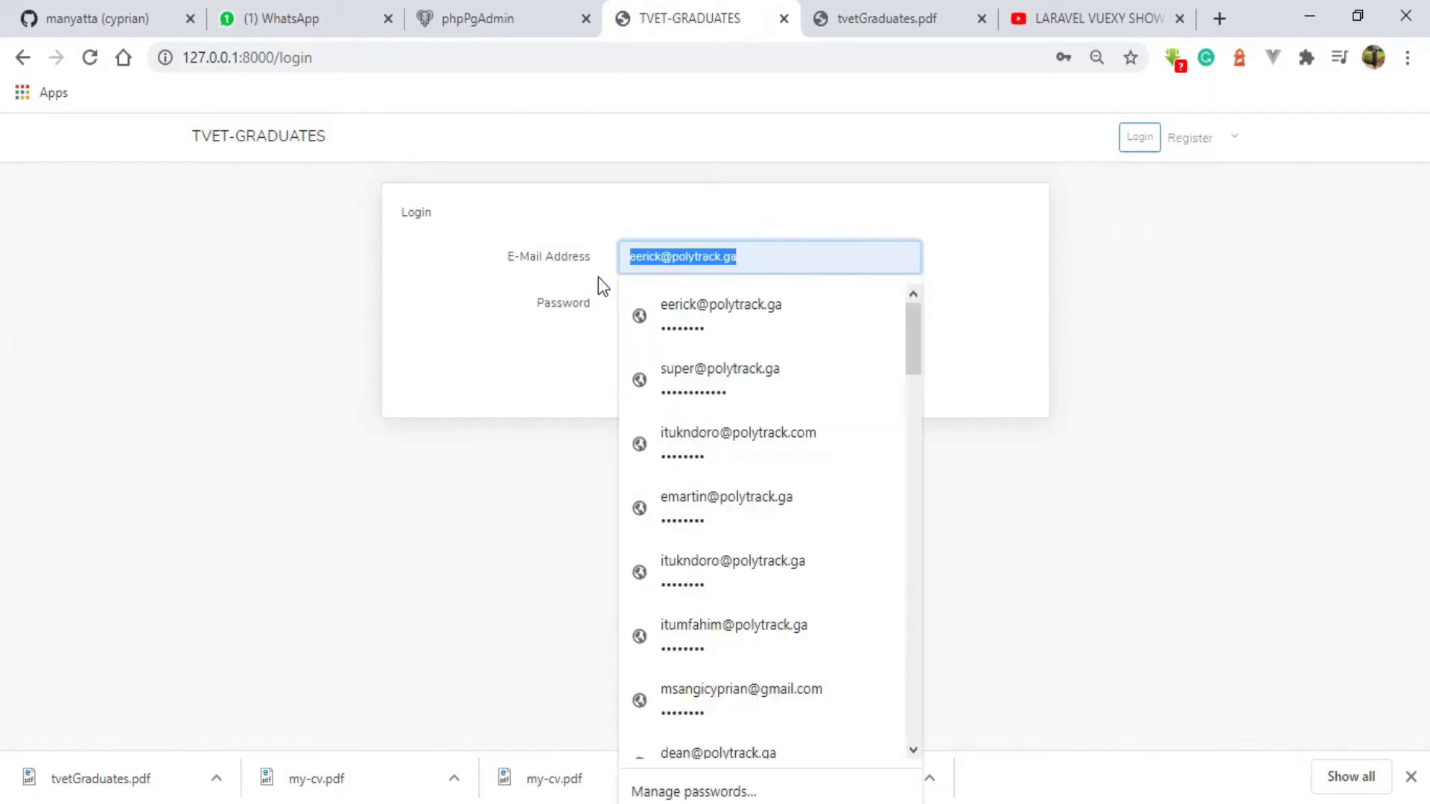
text(S)
click(775, 316)
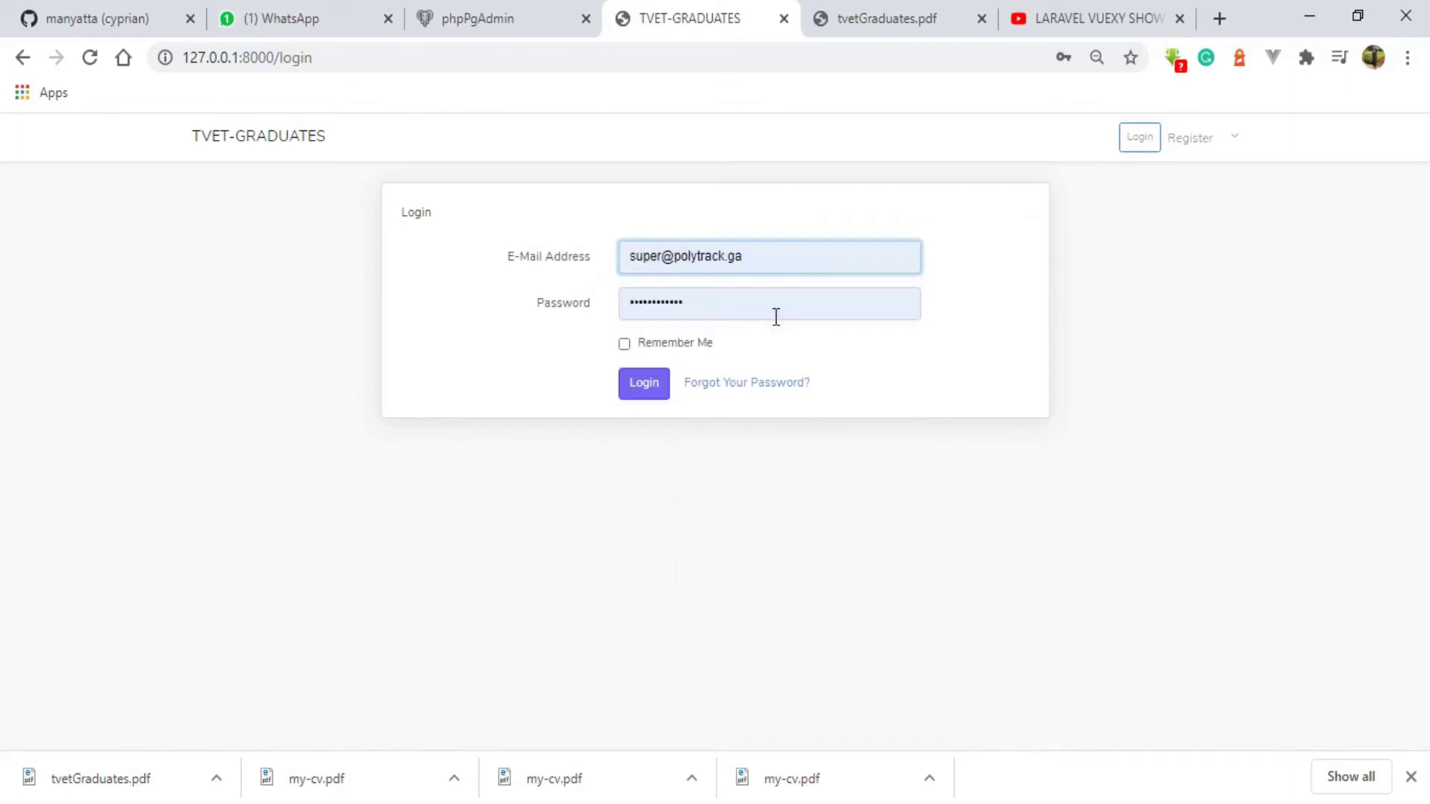
click(658, 383)
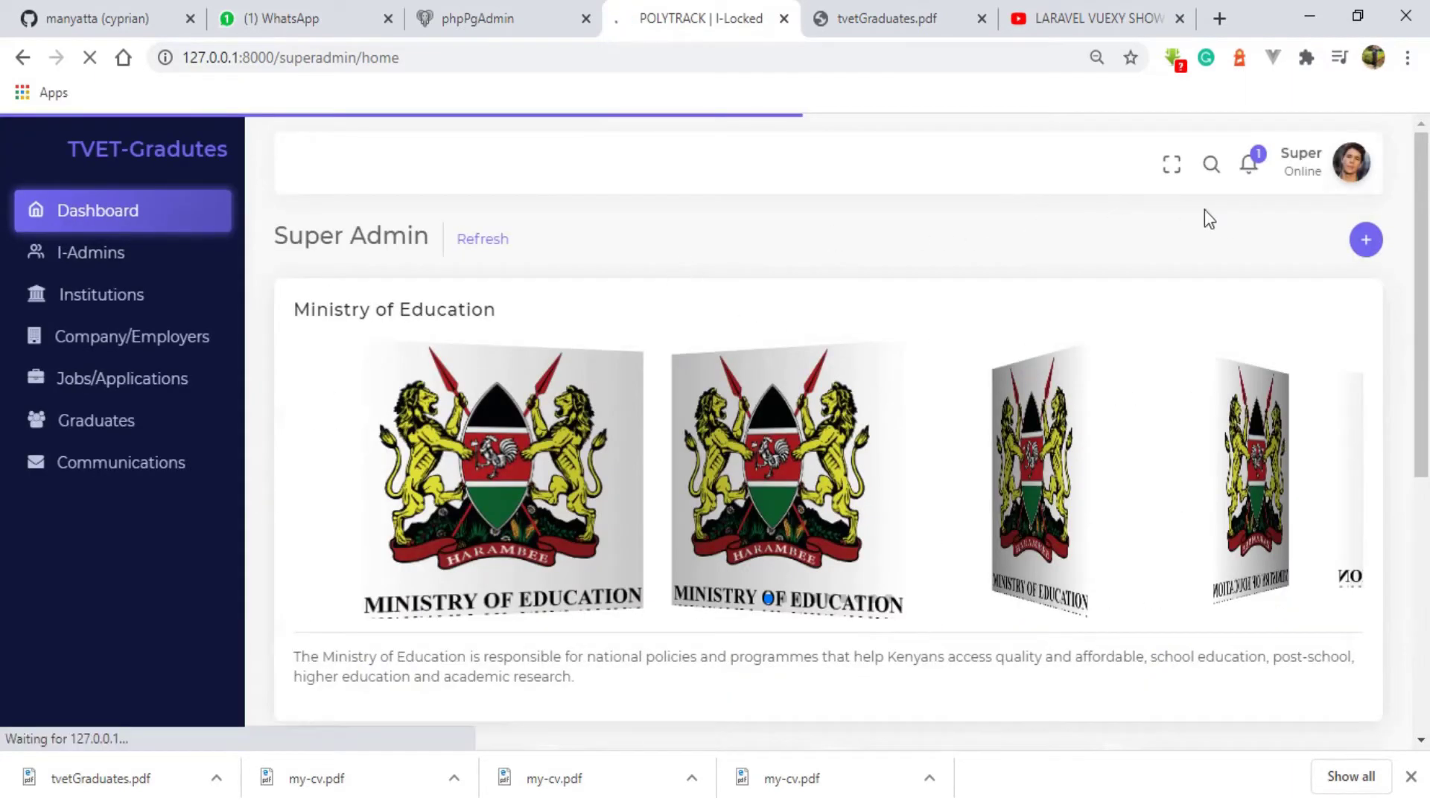
Open HP's record from the New Company notification and view its business permit, f.pdf.
click(1254, 165)
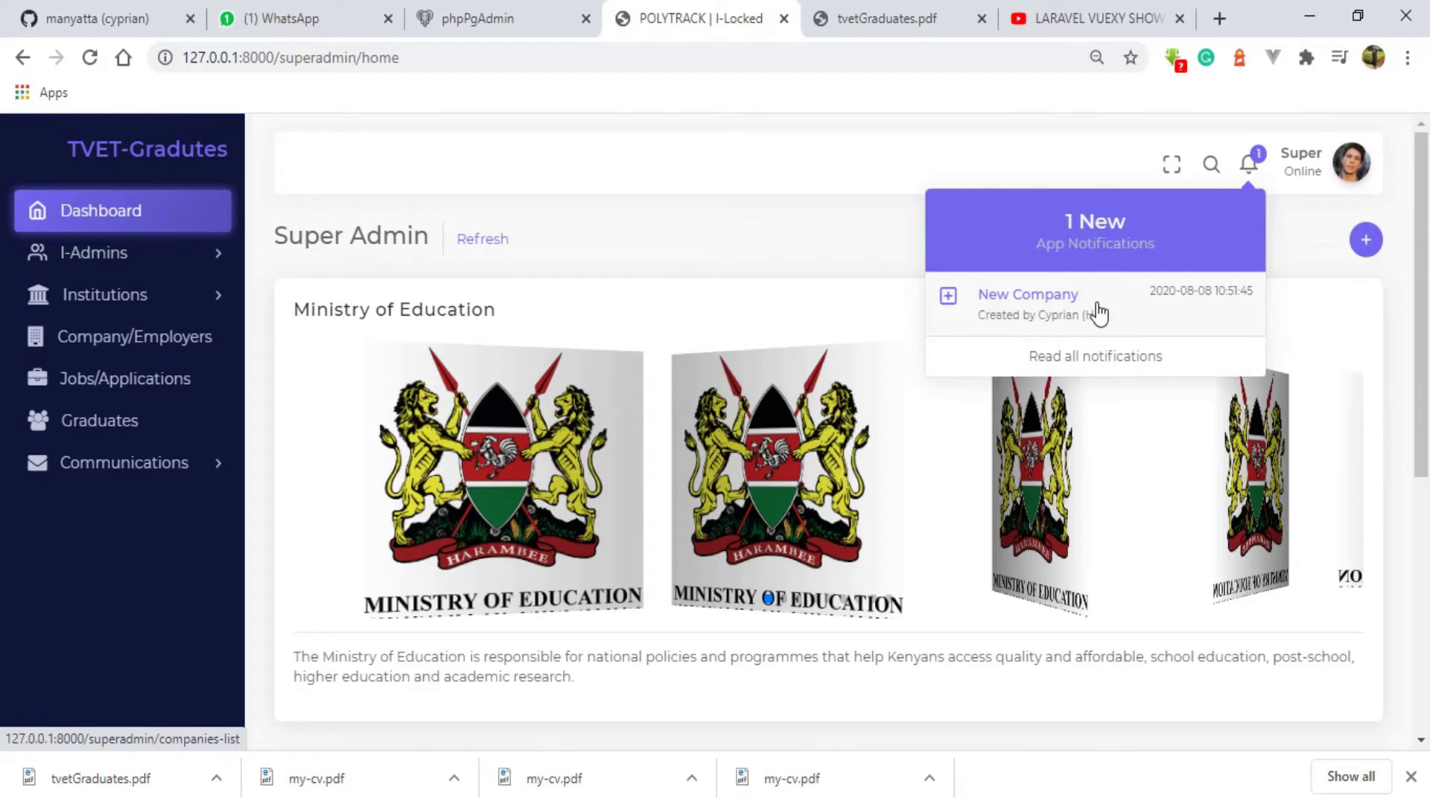
click(1076, 313)
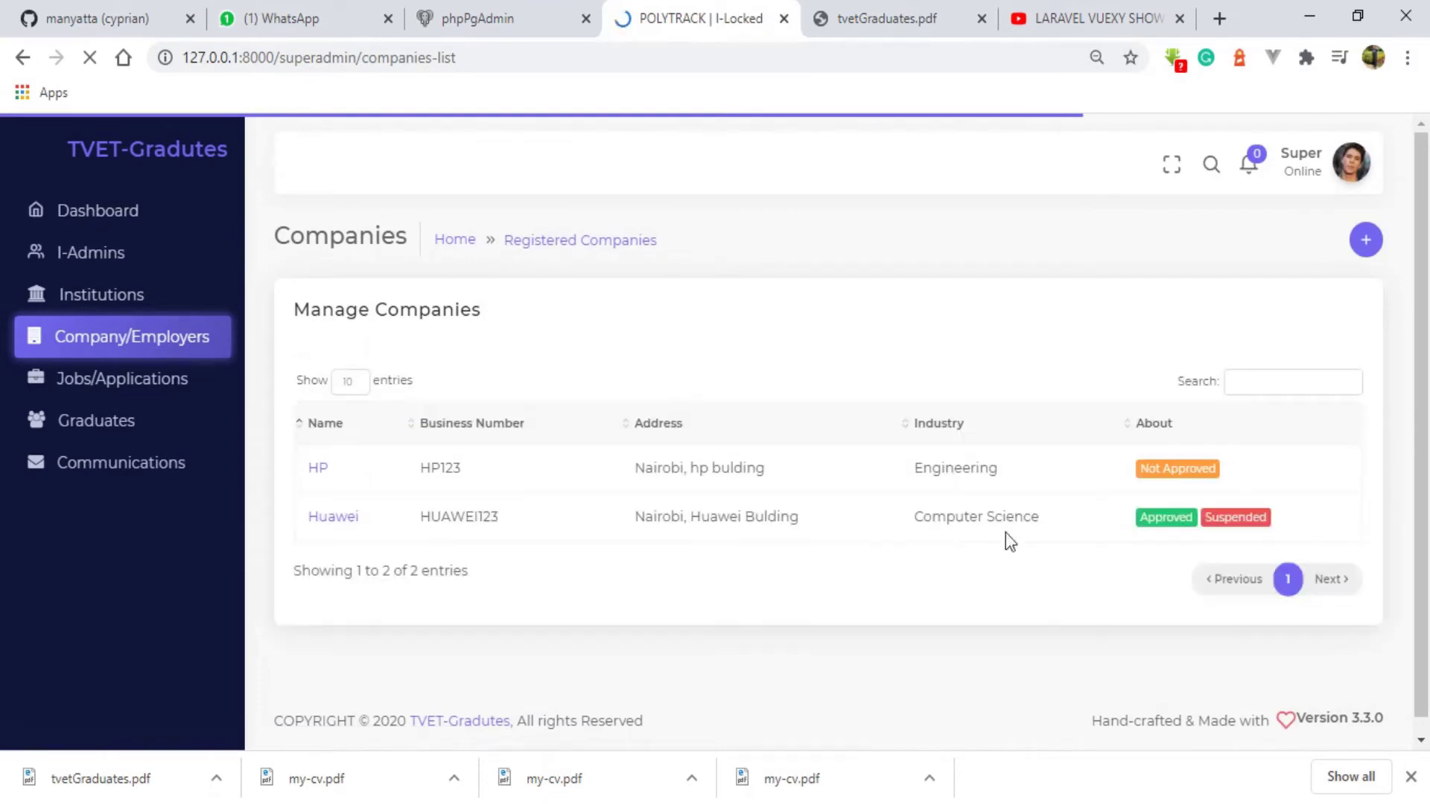
click(1171, 476)
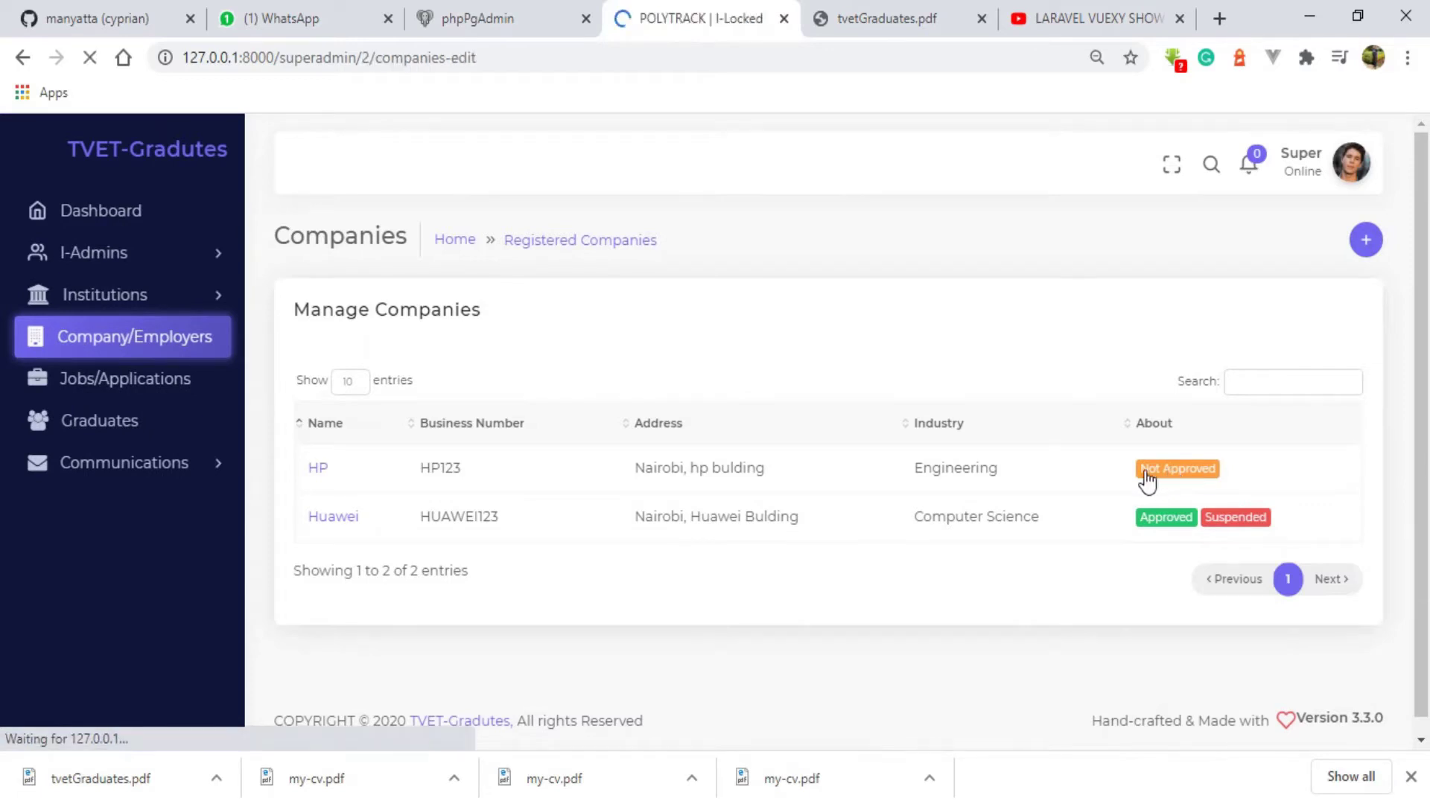
scroll(887, 462, down, 4)
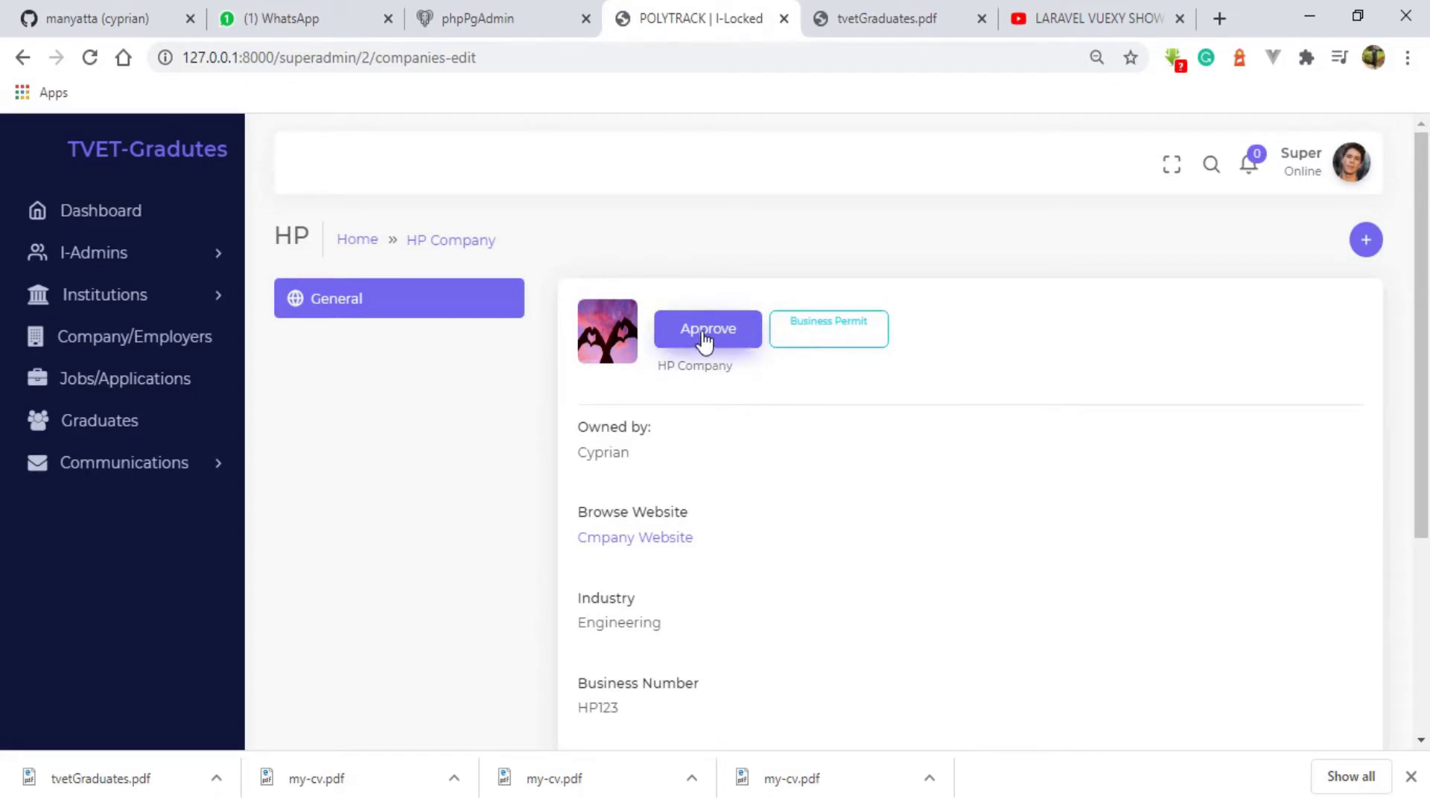
click(809, 331)
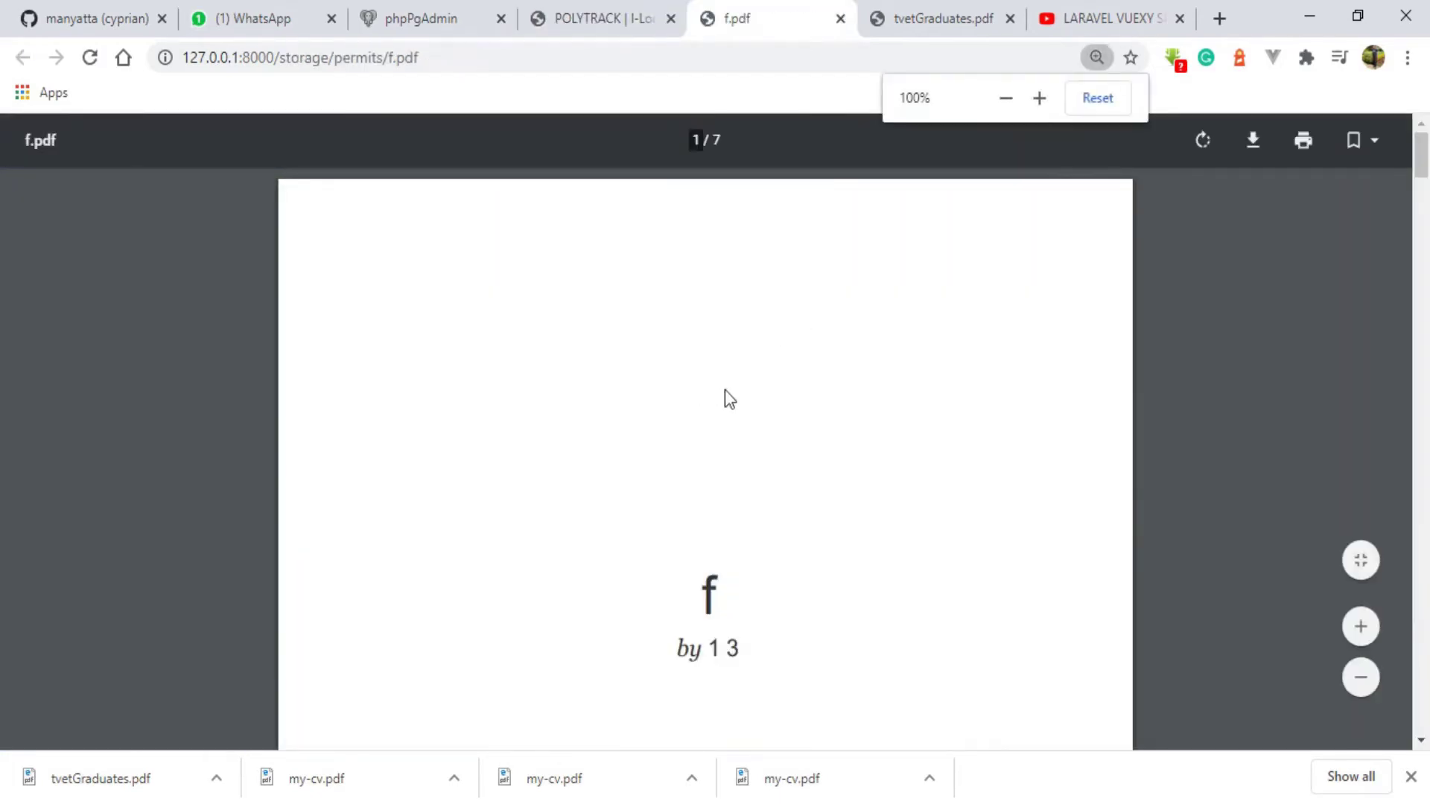
Scroll through the seven-page f.pdf permit, then switch back to the POLYTRACK tab.
scroll(726, 391, down, 20)
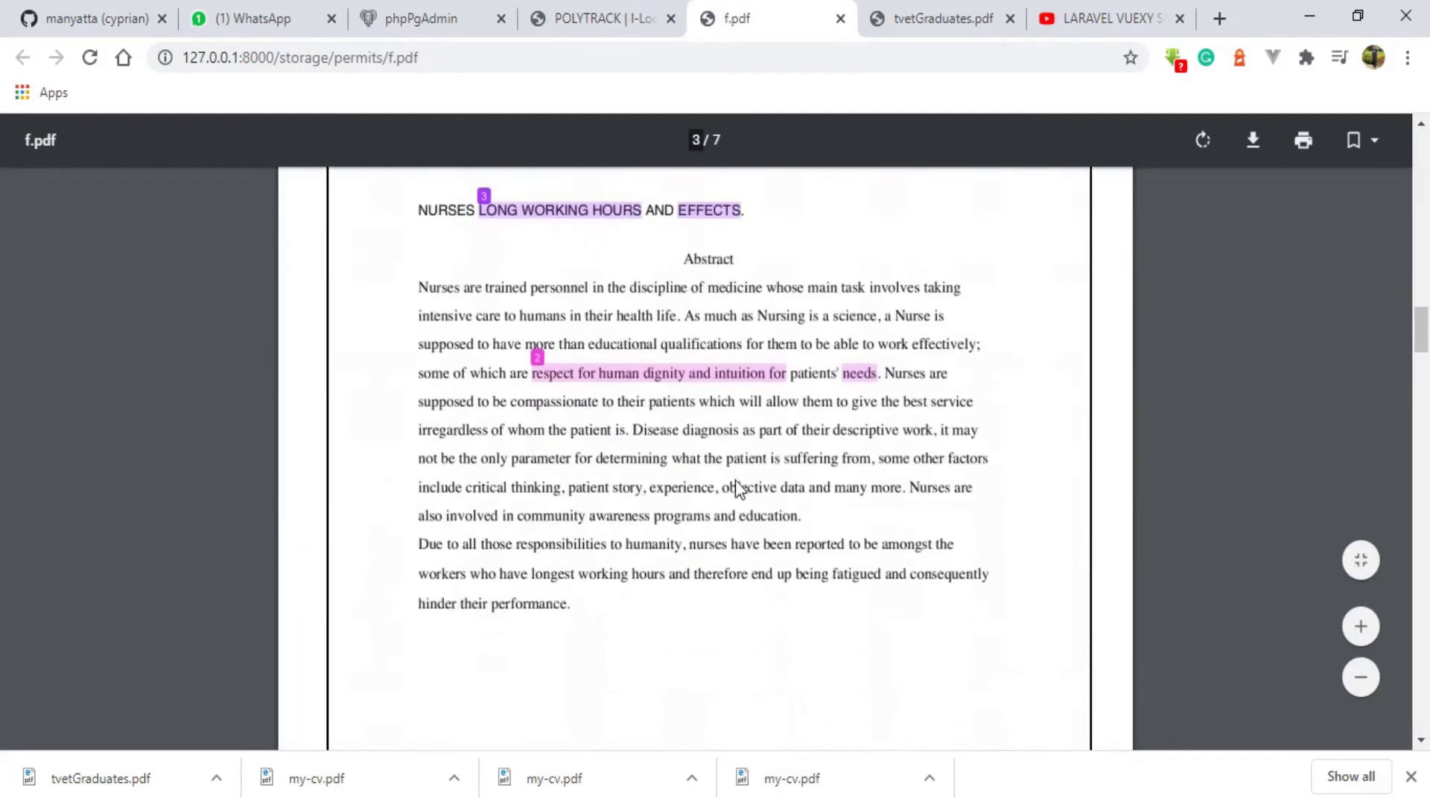
scroll(736, 488, down, 20)
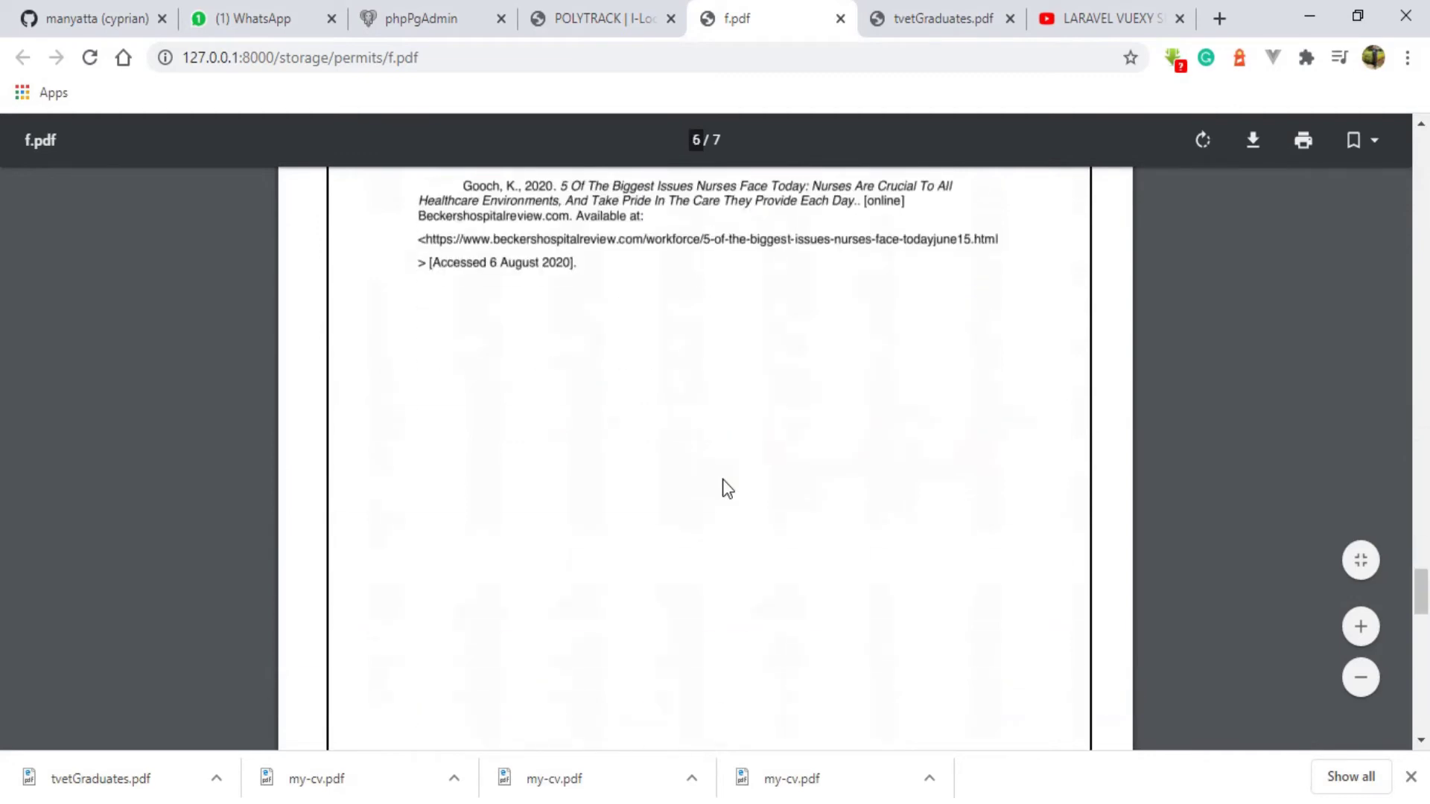
click(599, 11)
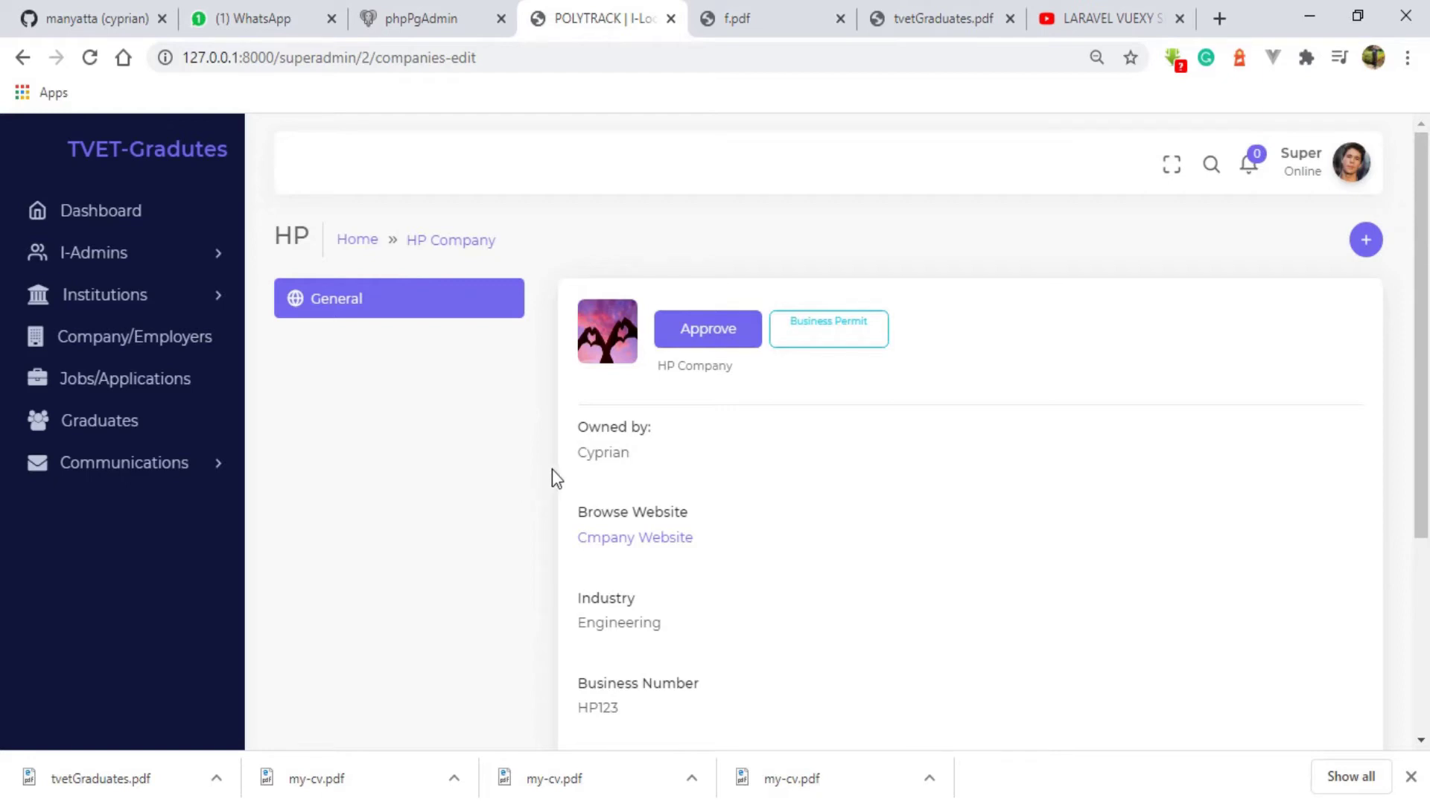
Approve HP, dismiss the success dialog, and reopen HP's record now marked Approved.
click(721, 332)
scroll(704, 544, down, 4)
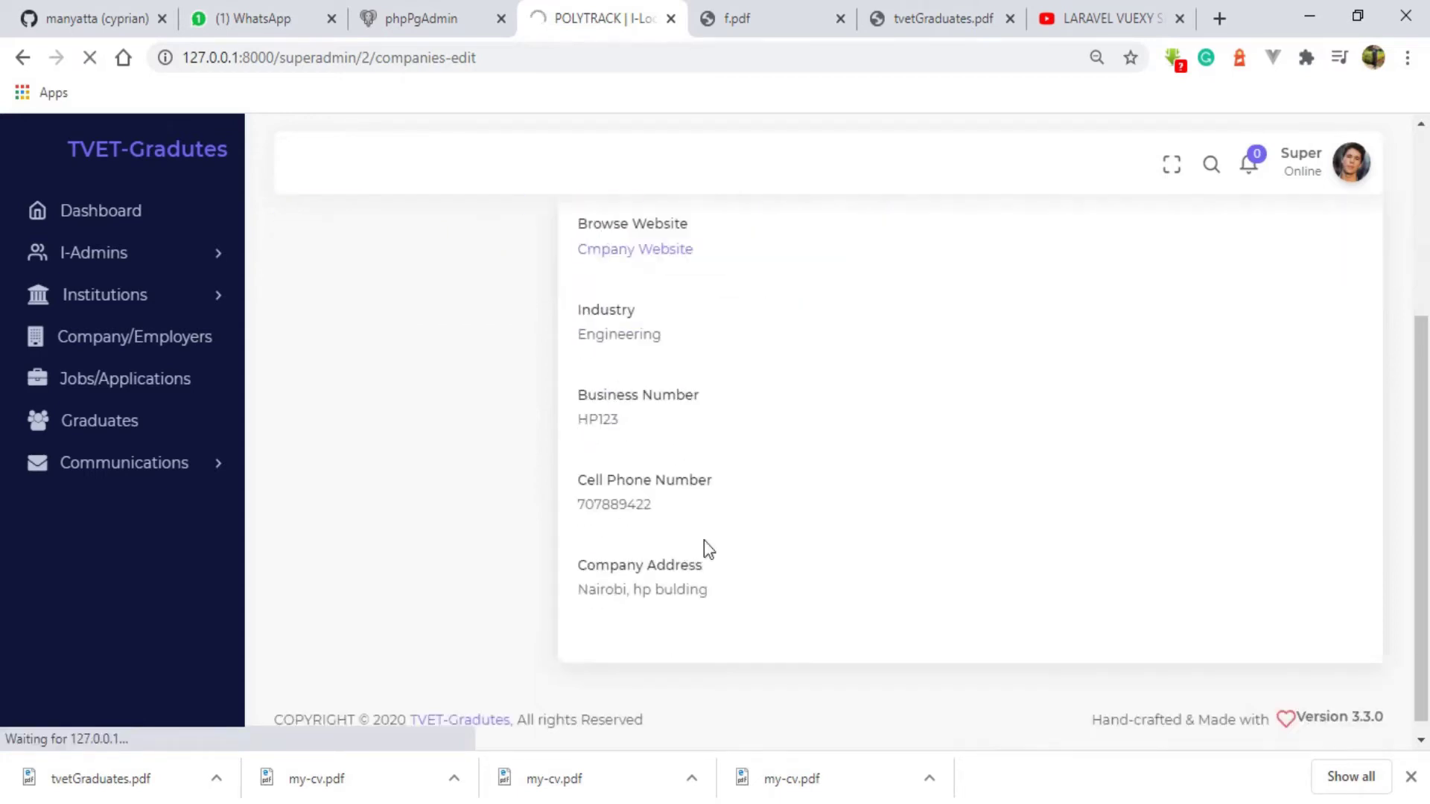
scroll(704, 544, up, 4)
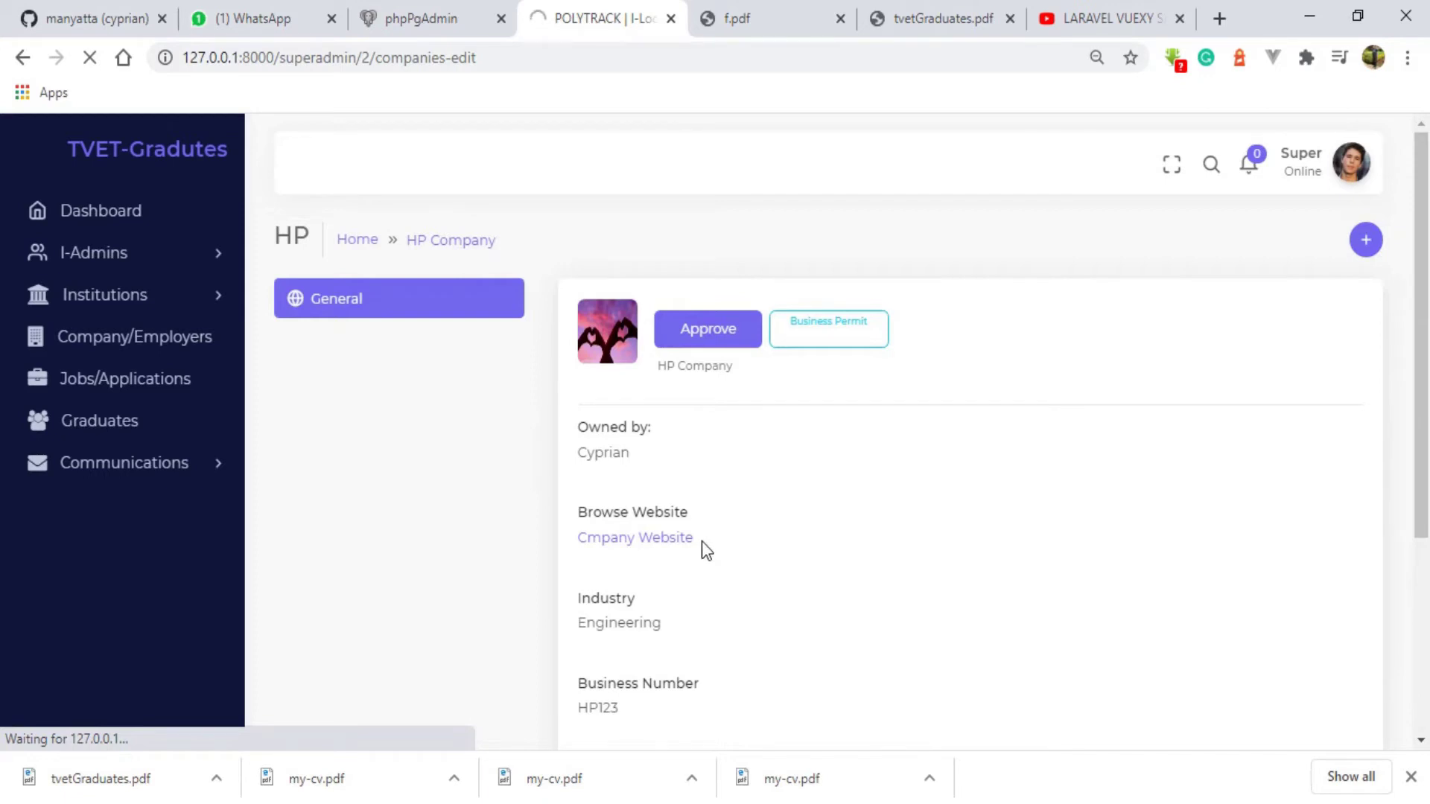
scroll(701, 541, down, 3)
scroll(702, 541, up, 3)
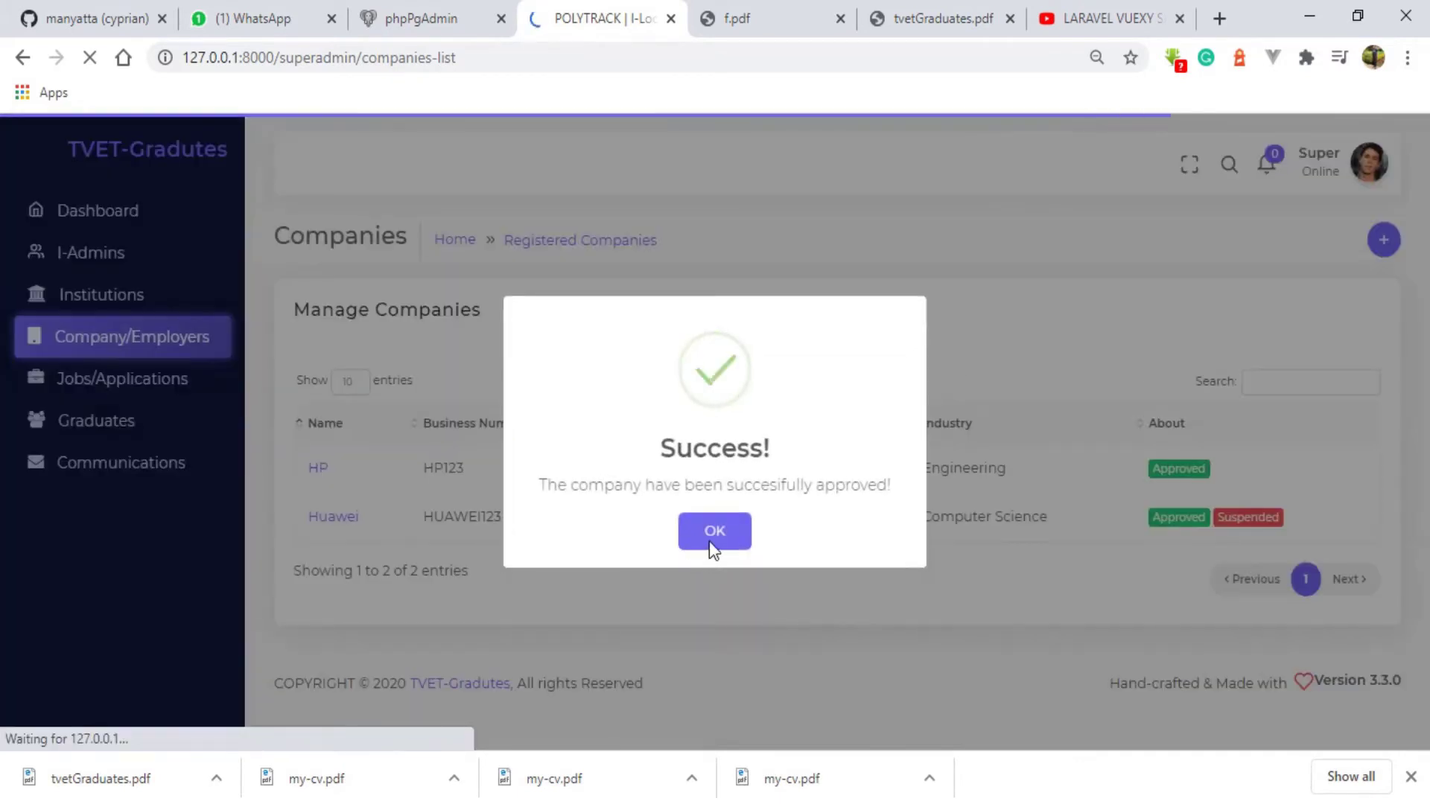
click(711, 542)
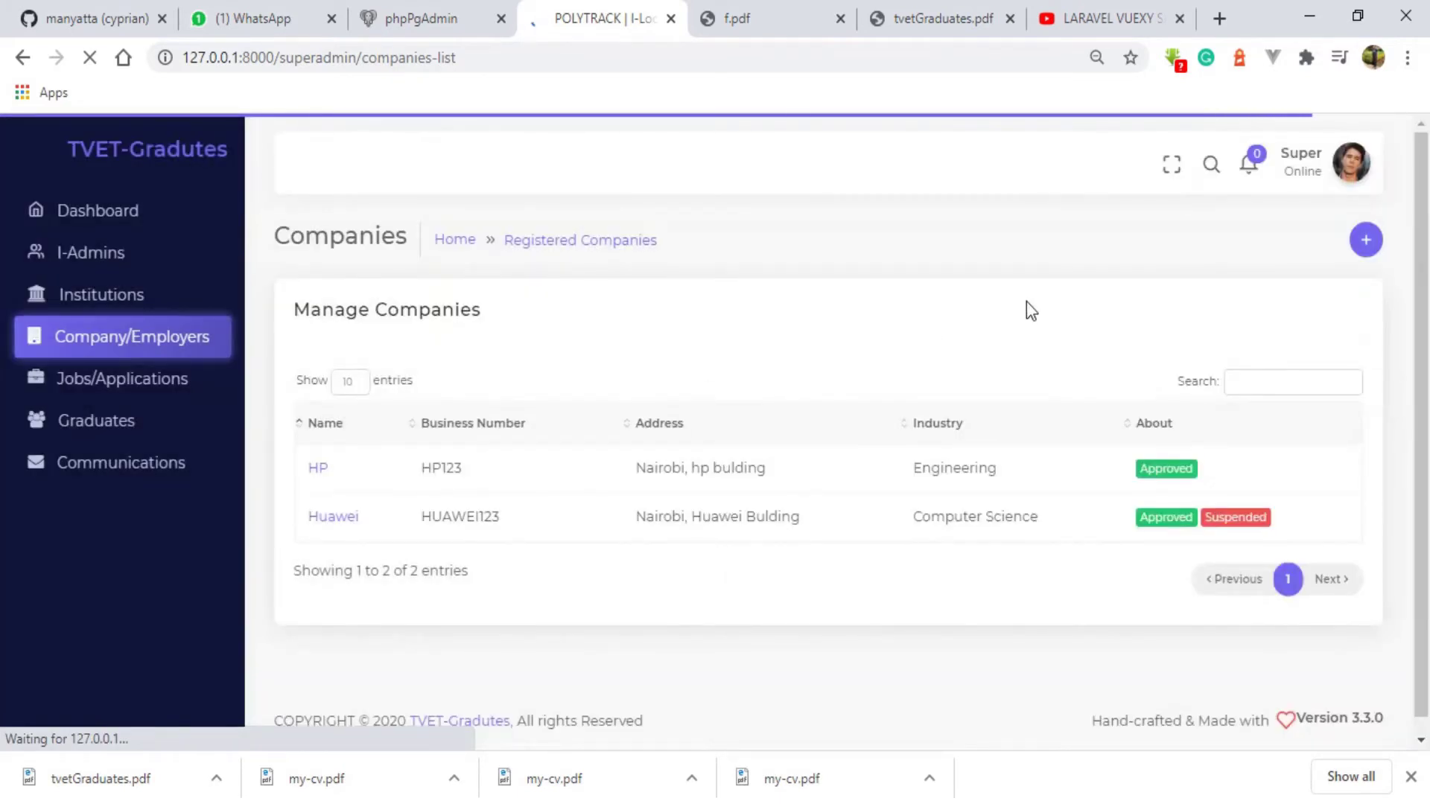
click(1177, 481)
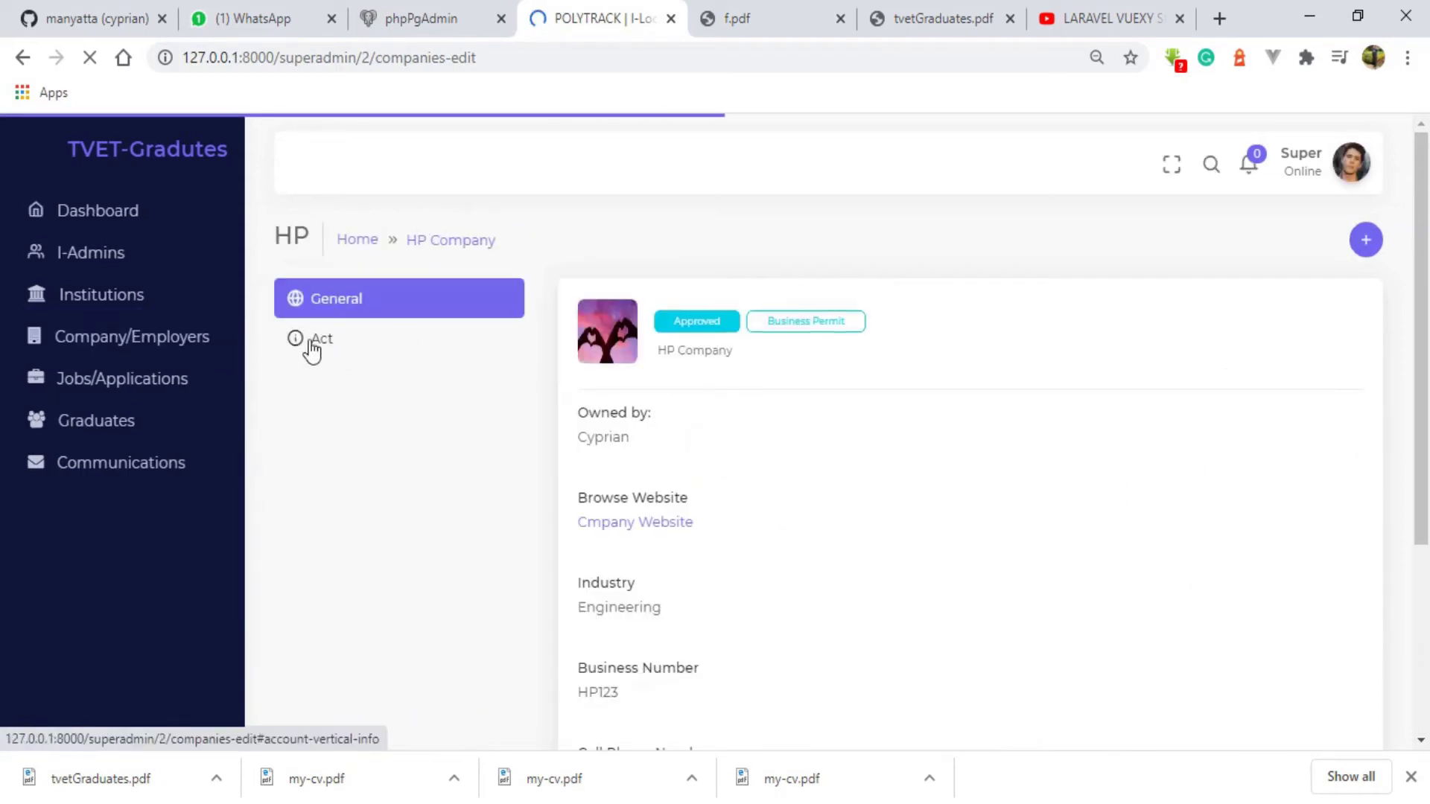
Leave HP's suspension message empty on the Act tab and log the super admin out.
click(362, 348)
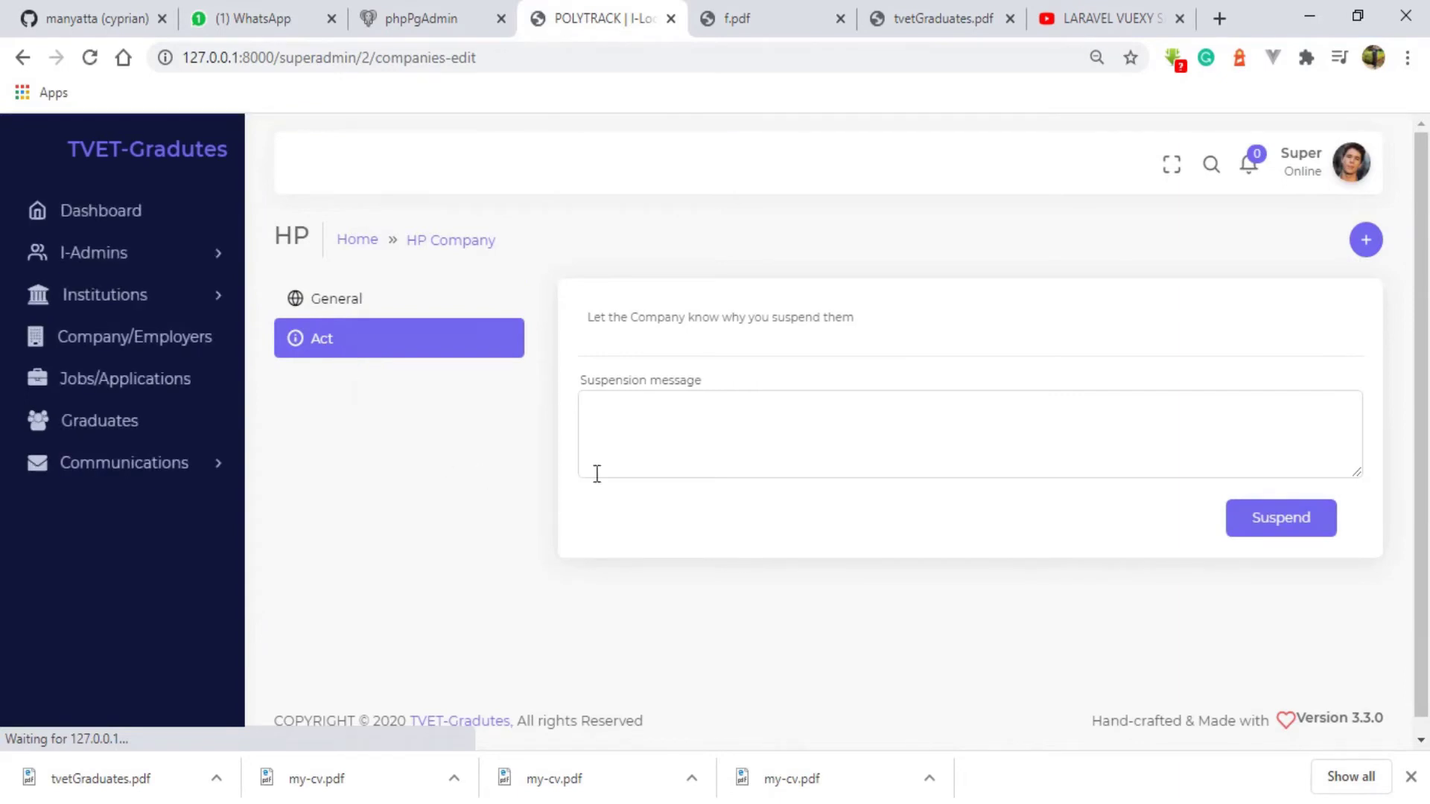
click(591, 405)
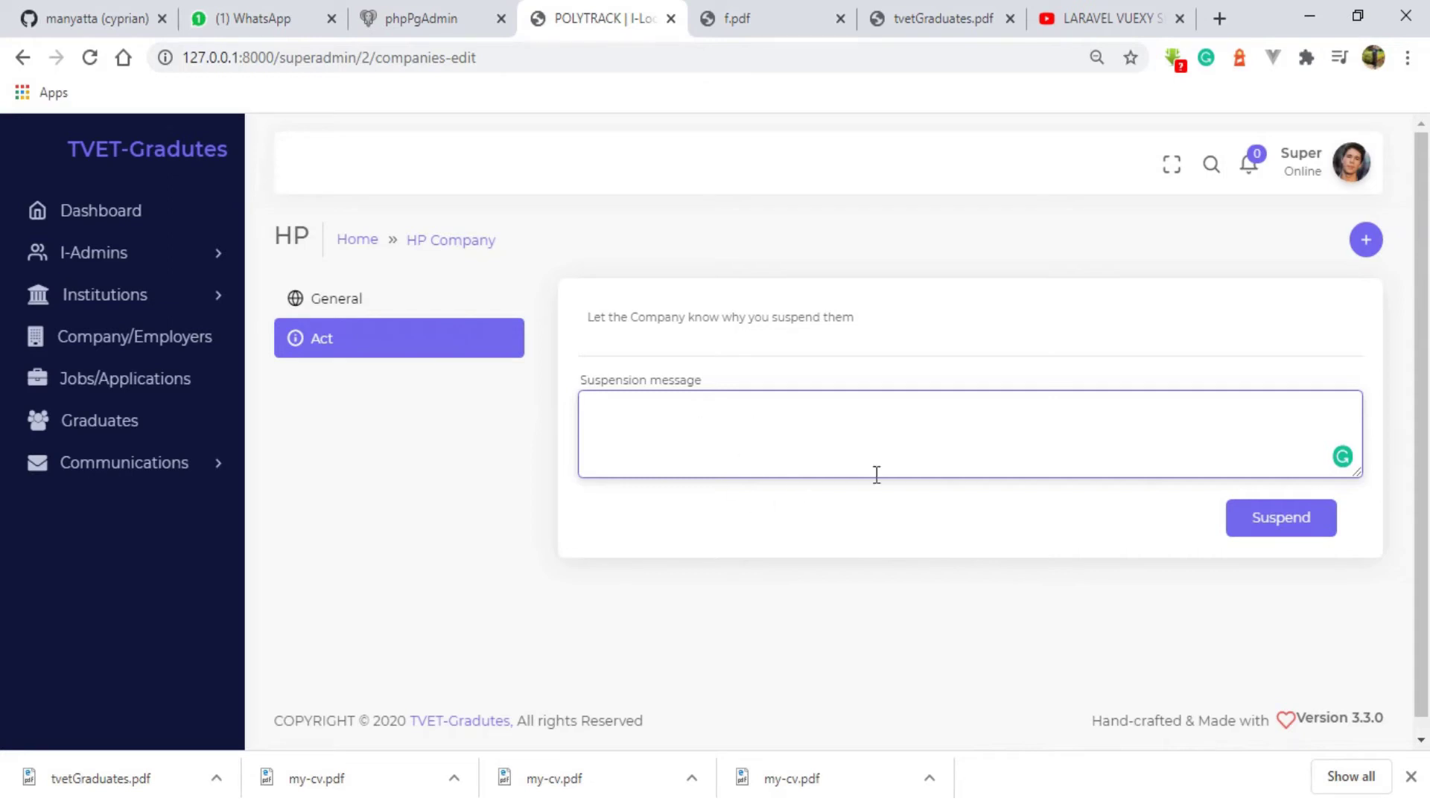
click(1348, 173)
click(1345, 262)
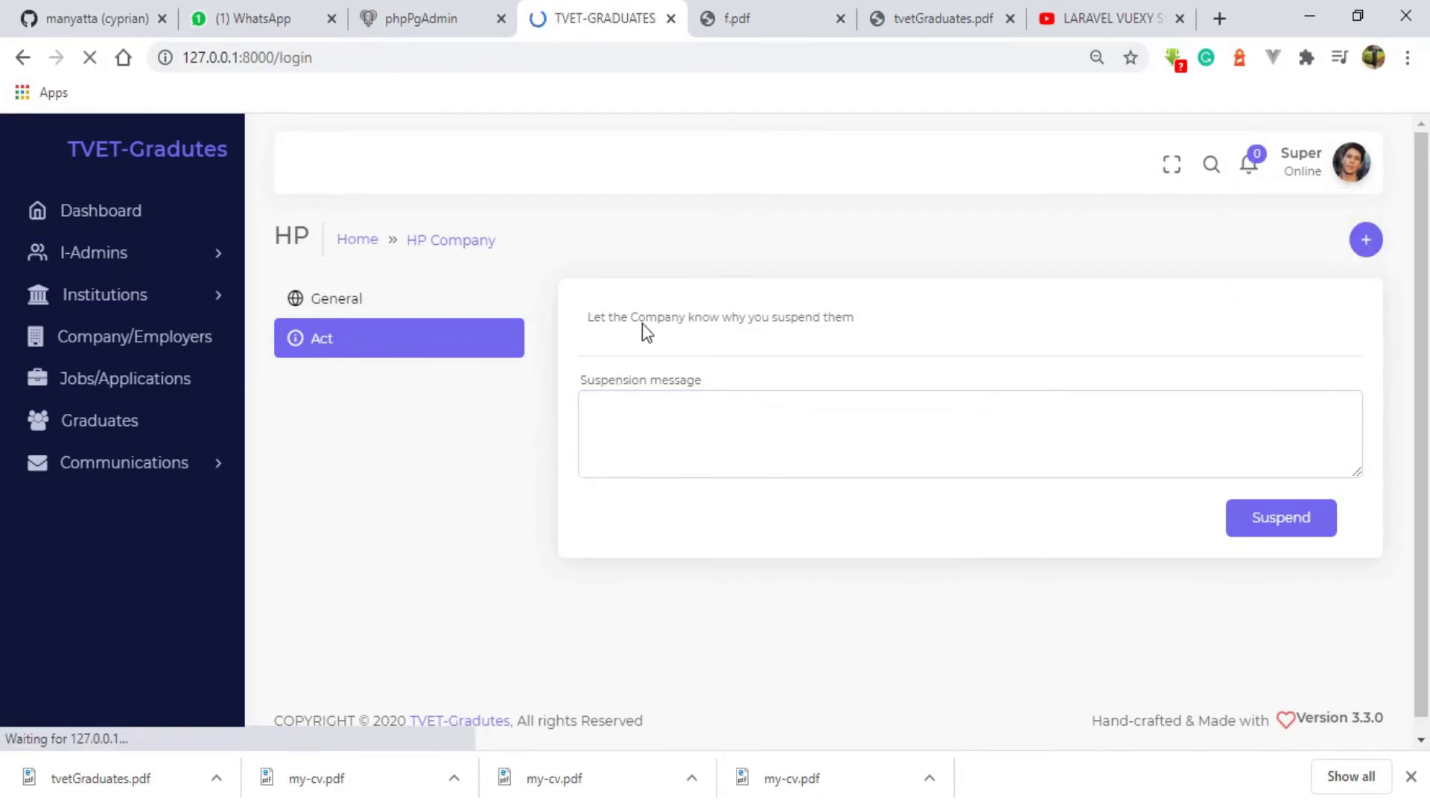
Log back in as the employer using the saved login from Chrome's dropdown.
triple_click(766, 258)
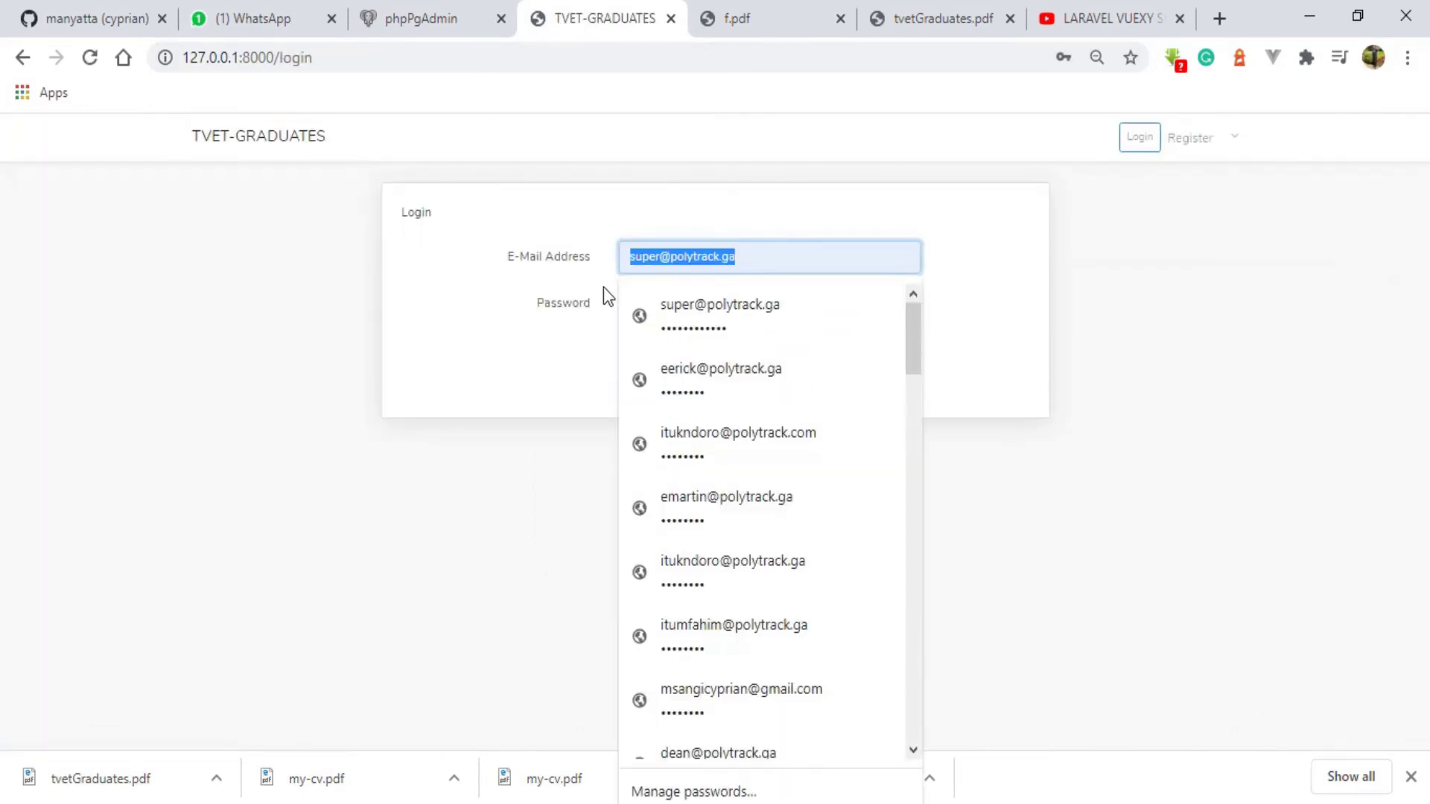
text(E)
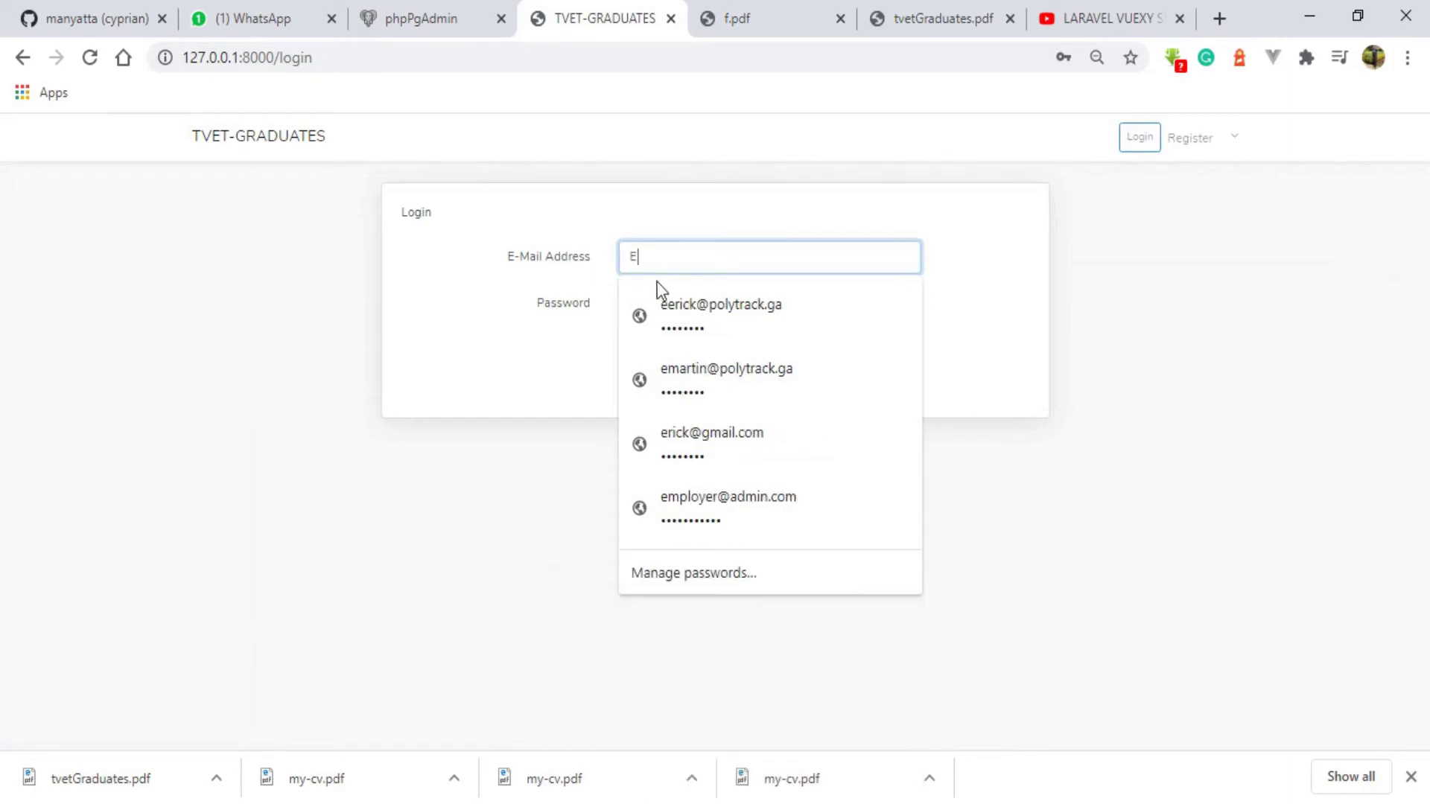
click(670, 301)
click(658, 382)
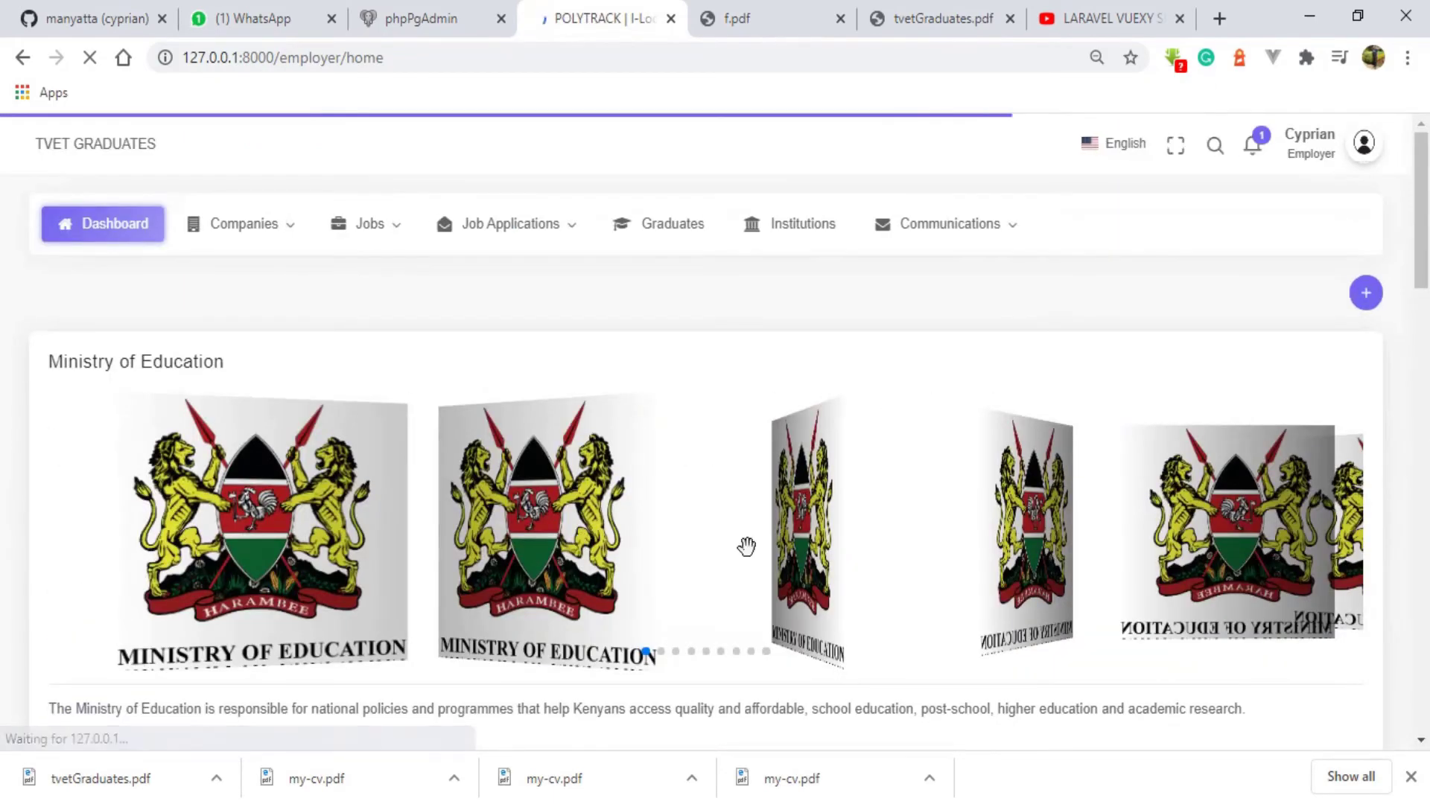
Check the Company Approval notice and HP's Approved status, then return to the dashboard.
scroll(744, 546, down, 5)
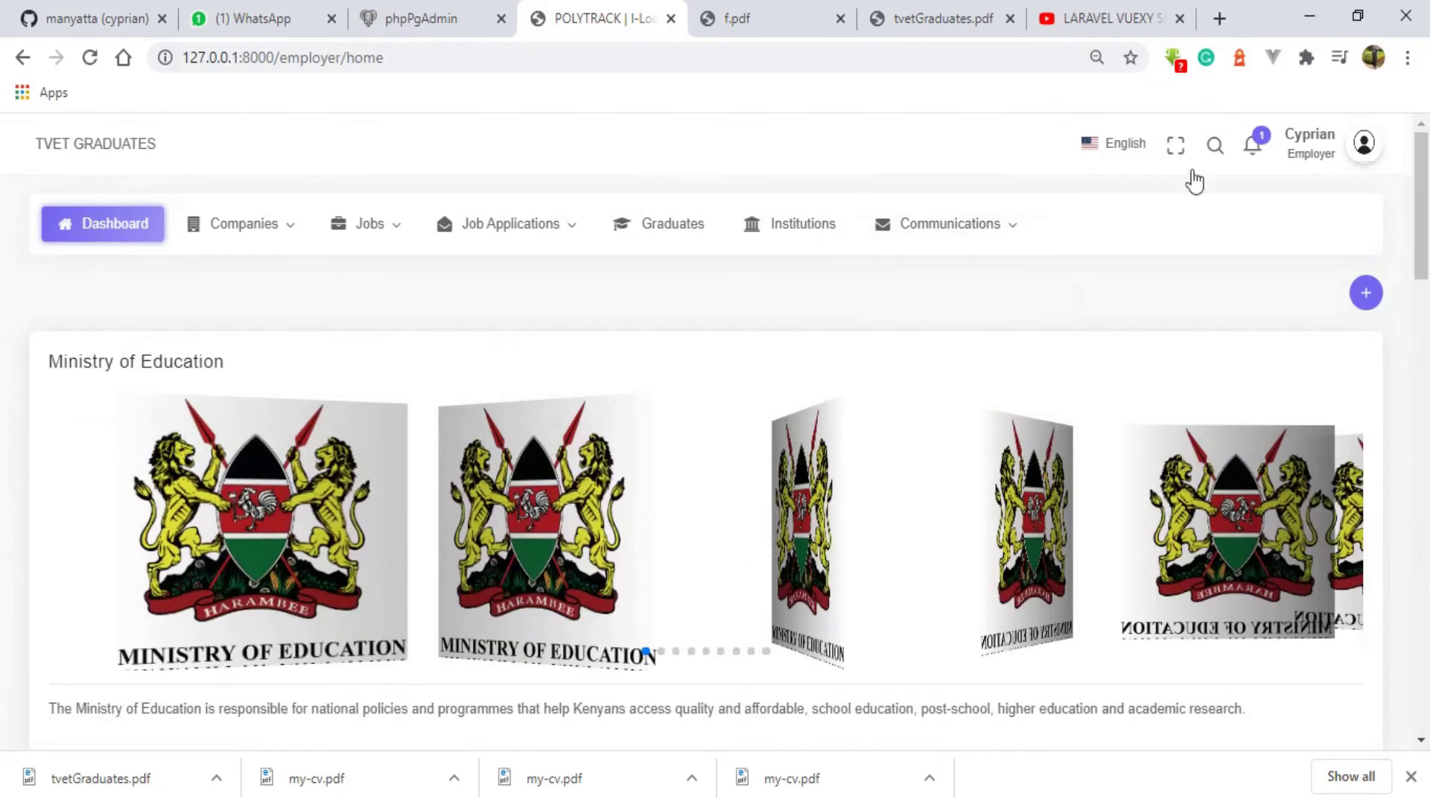
click(1259, 146)
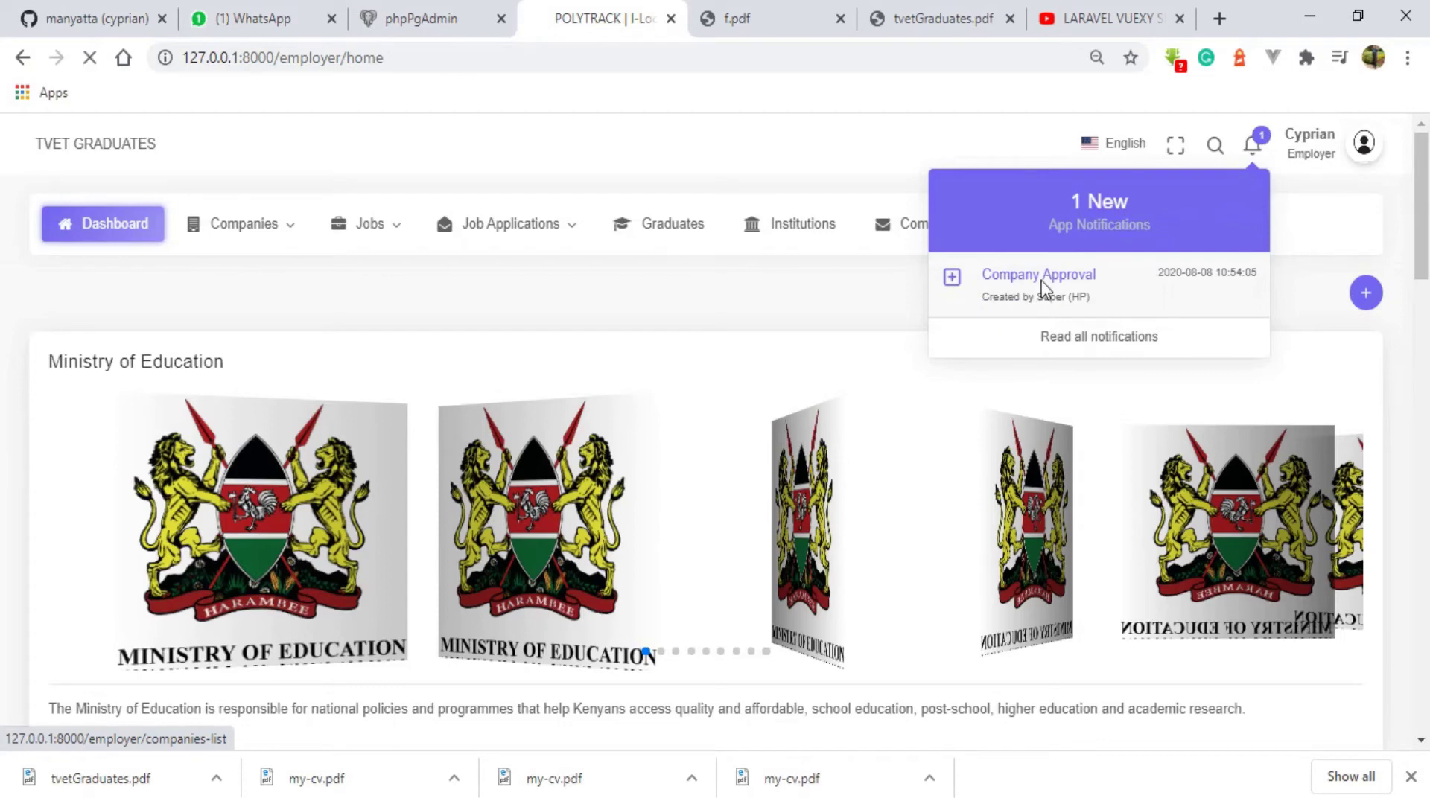
click(993, 307)
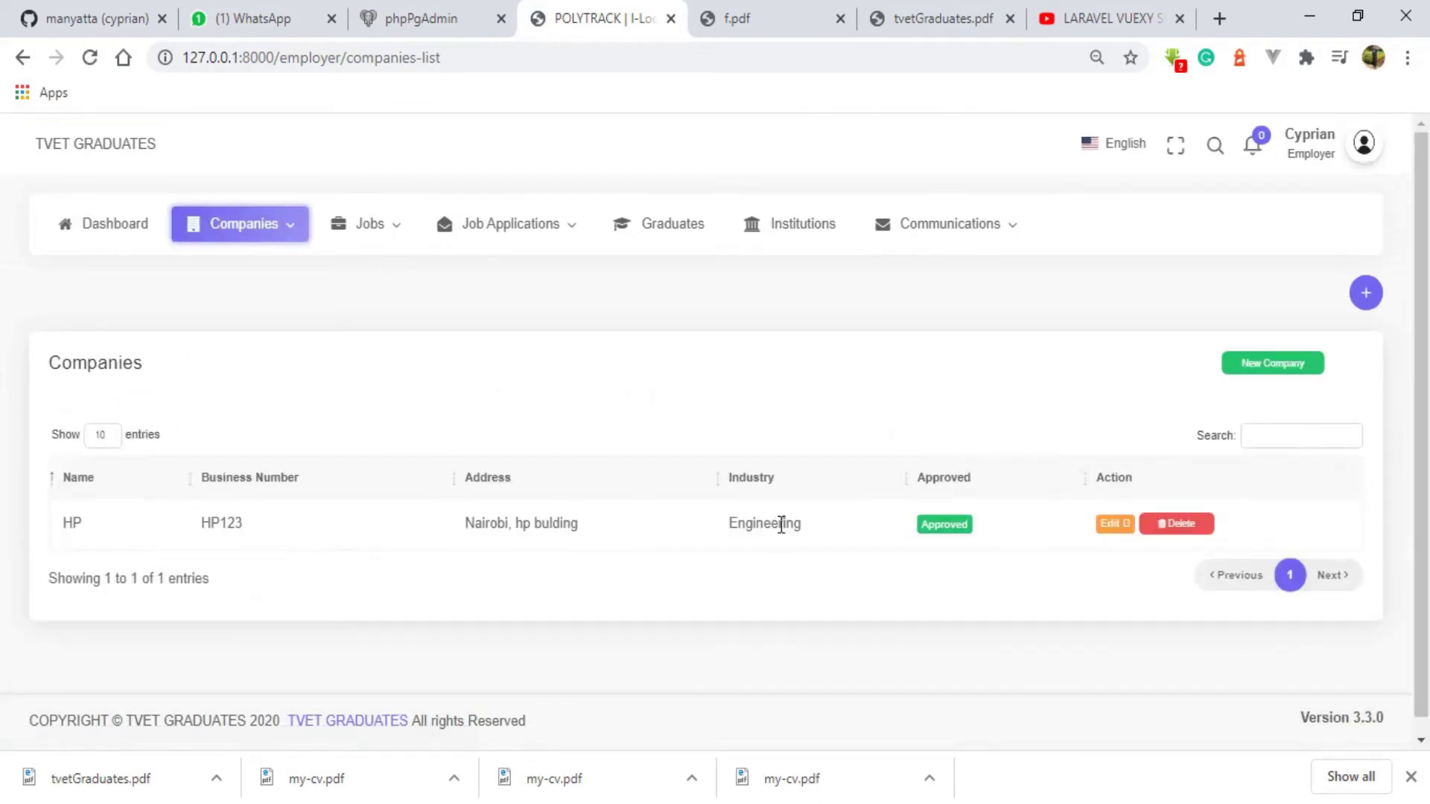
click(968, 484)
click(134, 227)
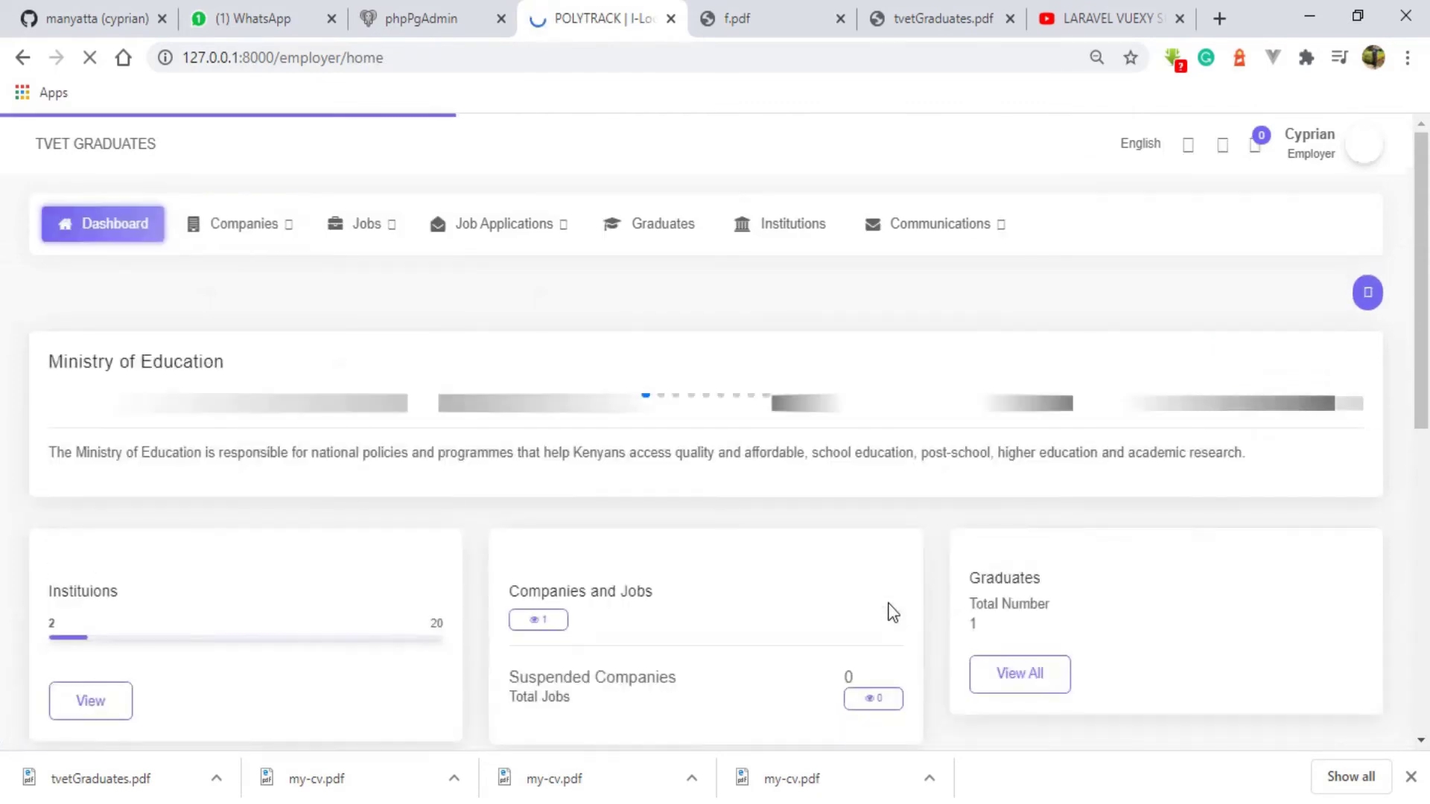
scroll(890, 634, down, 10)
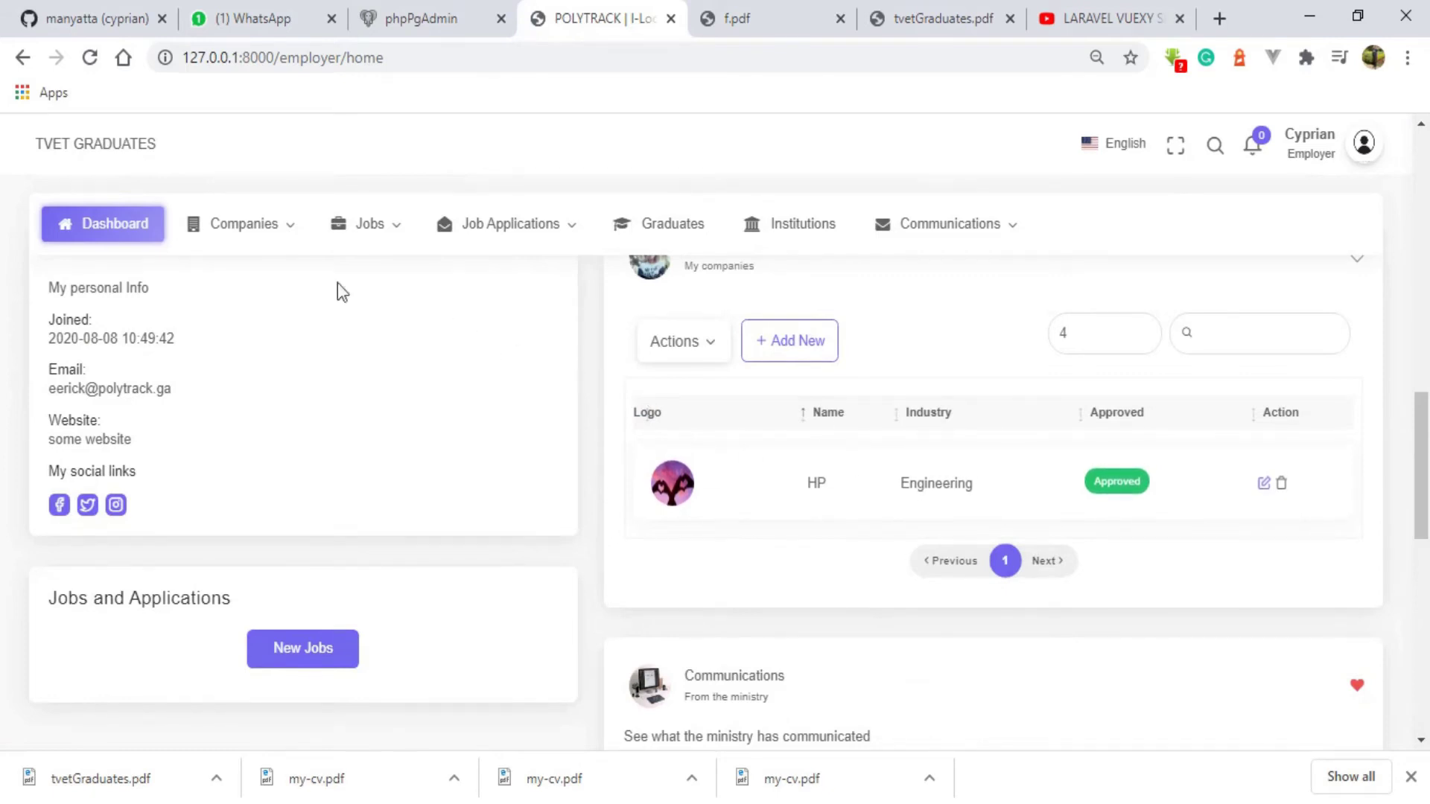
Open New Jobs and review the Create Job form with HP preselected as company.
mouse_move(388, 224)
click(378, 350)
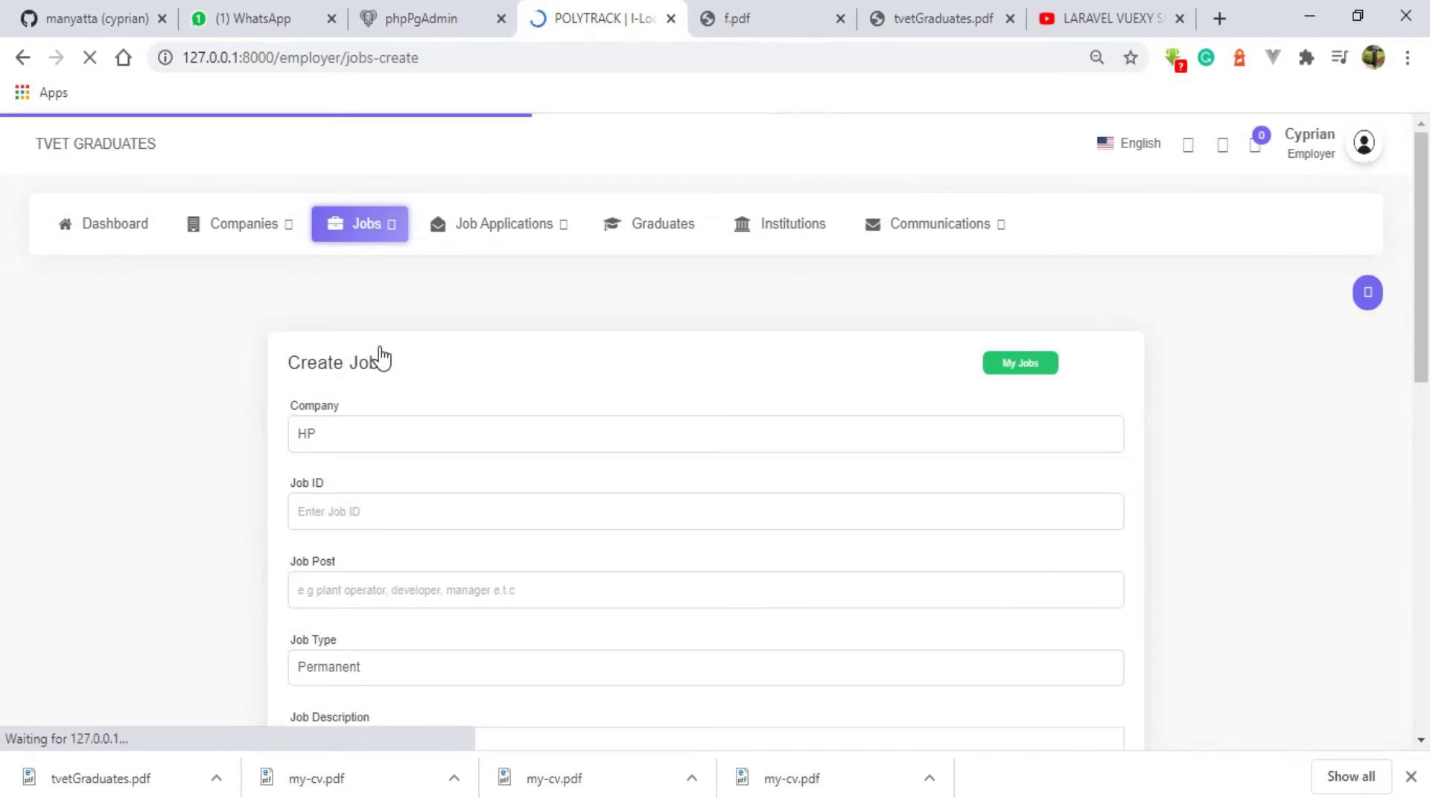
scroll(422, 425, down, 10)
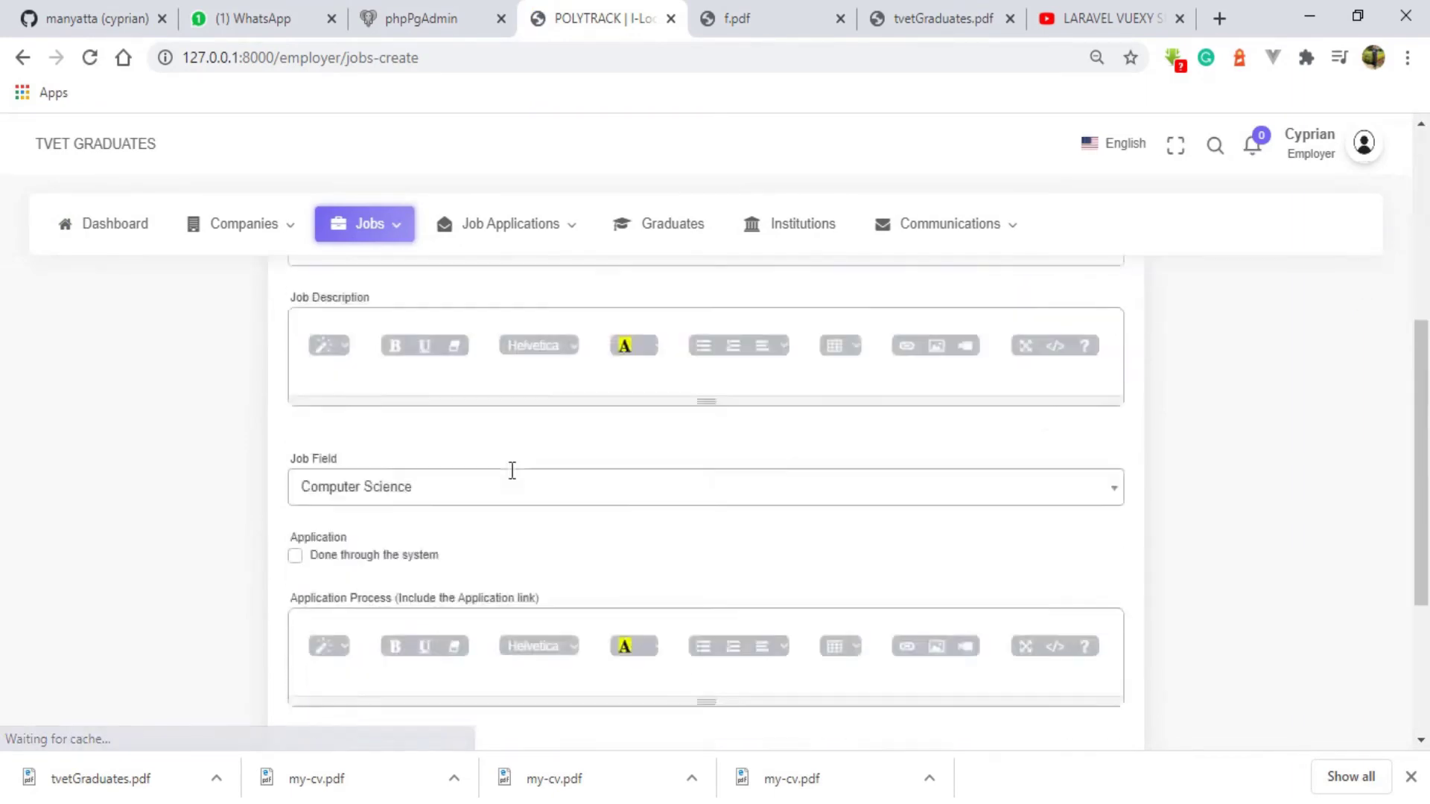
scroll(542, 521, up, 10)
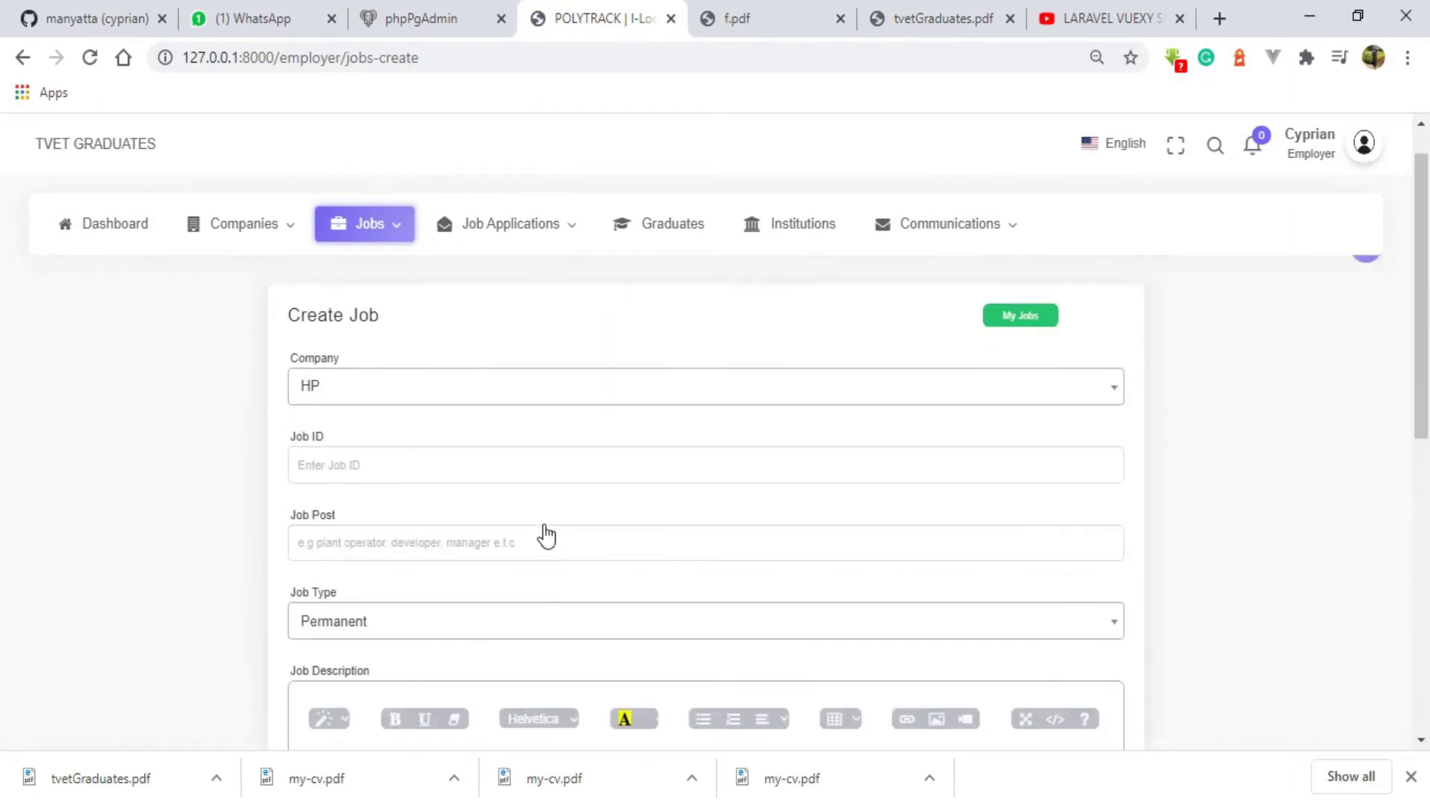
scroll(545, 518, up, 1)
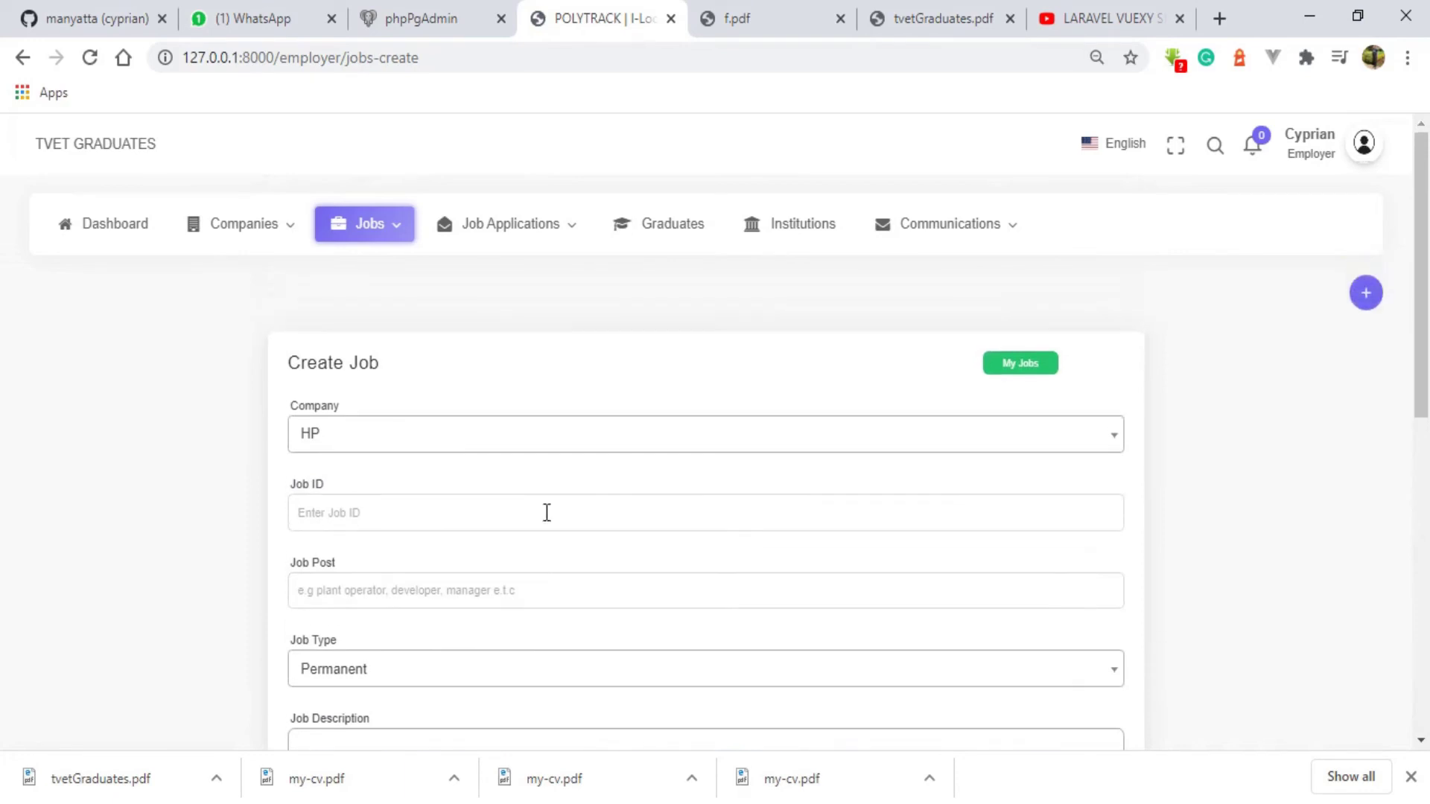
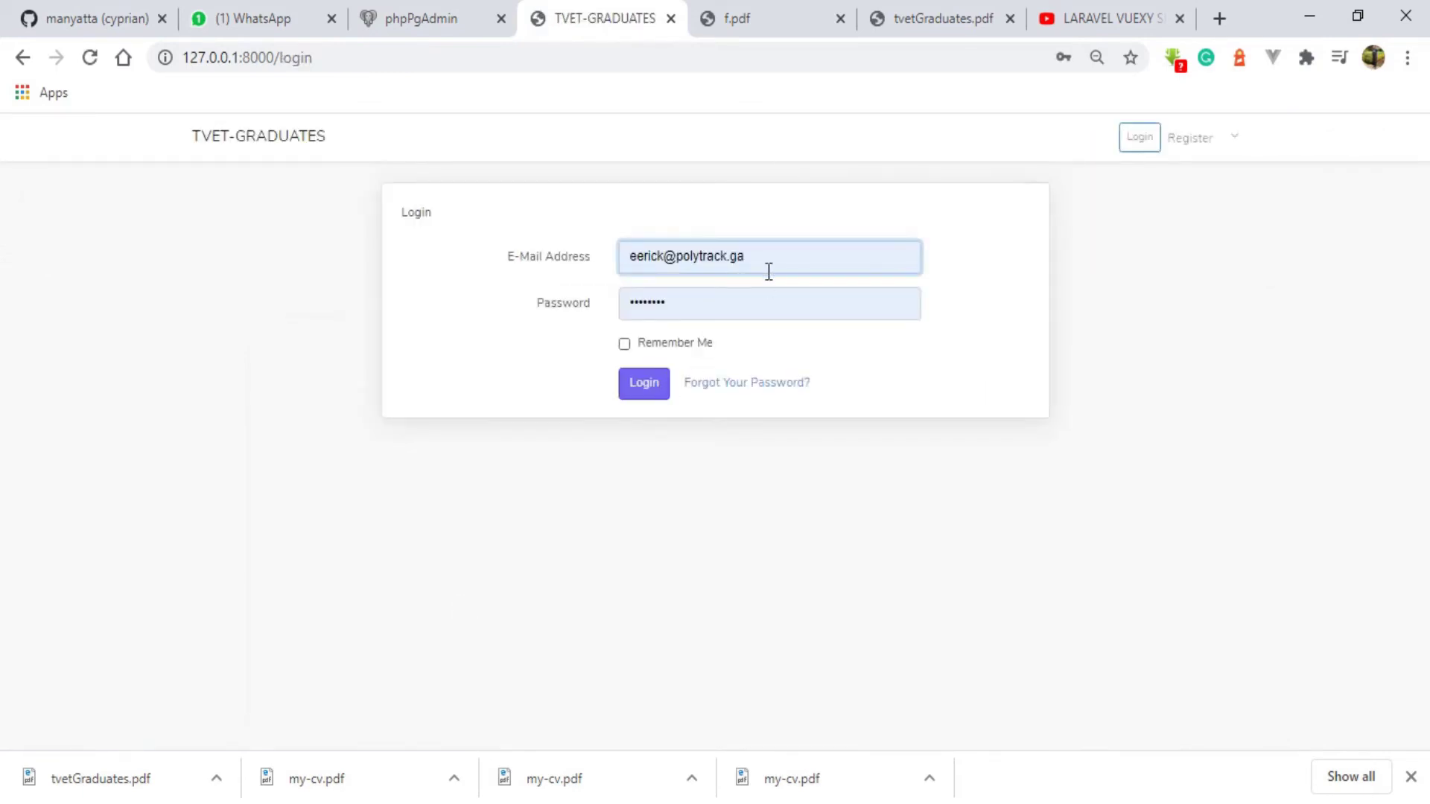
Log in with the super admin's saved login and scroll the companies list down to HP.
drag(766, 270, 630, 257)
text(s)
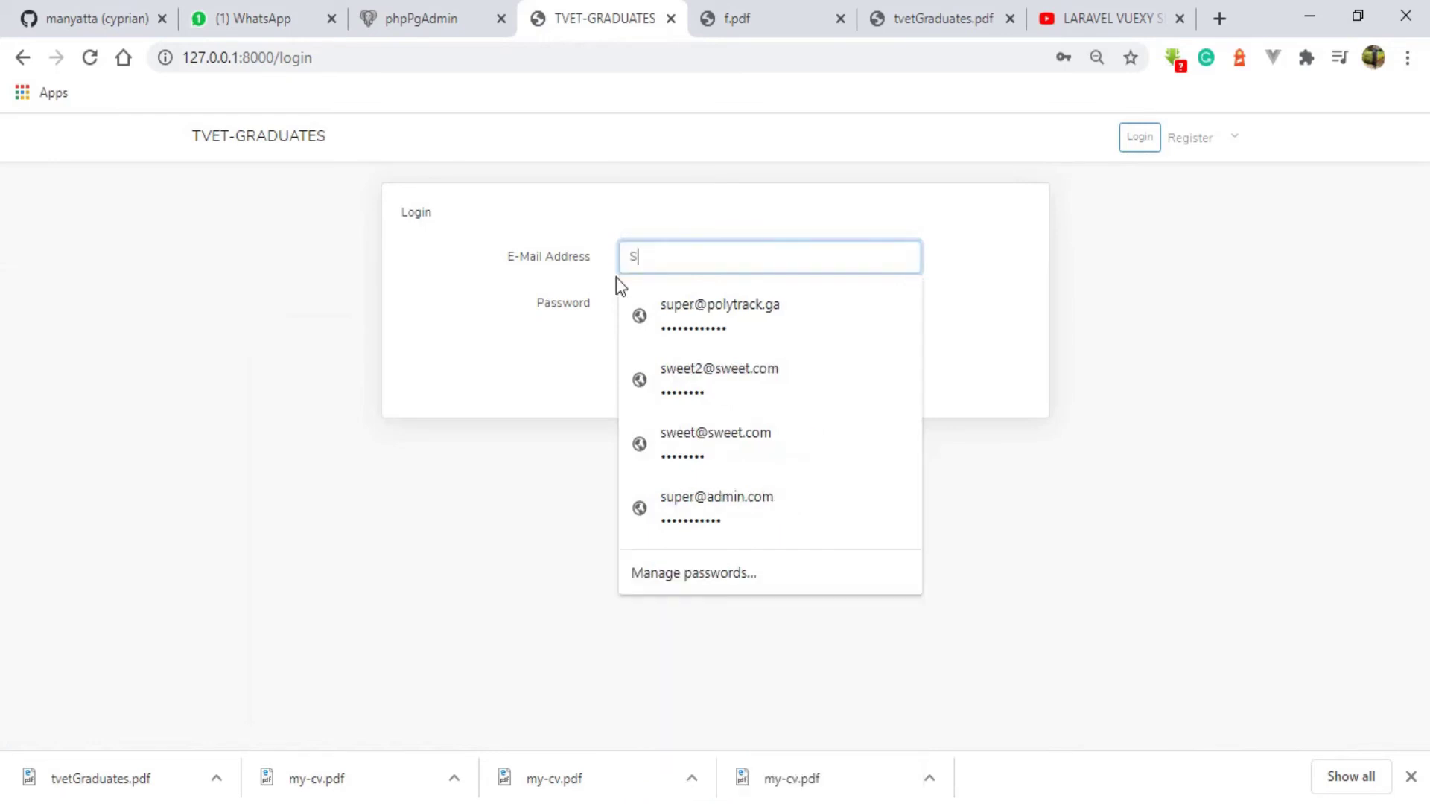
click(678, 305)
click(641, 395)
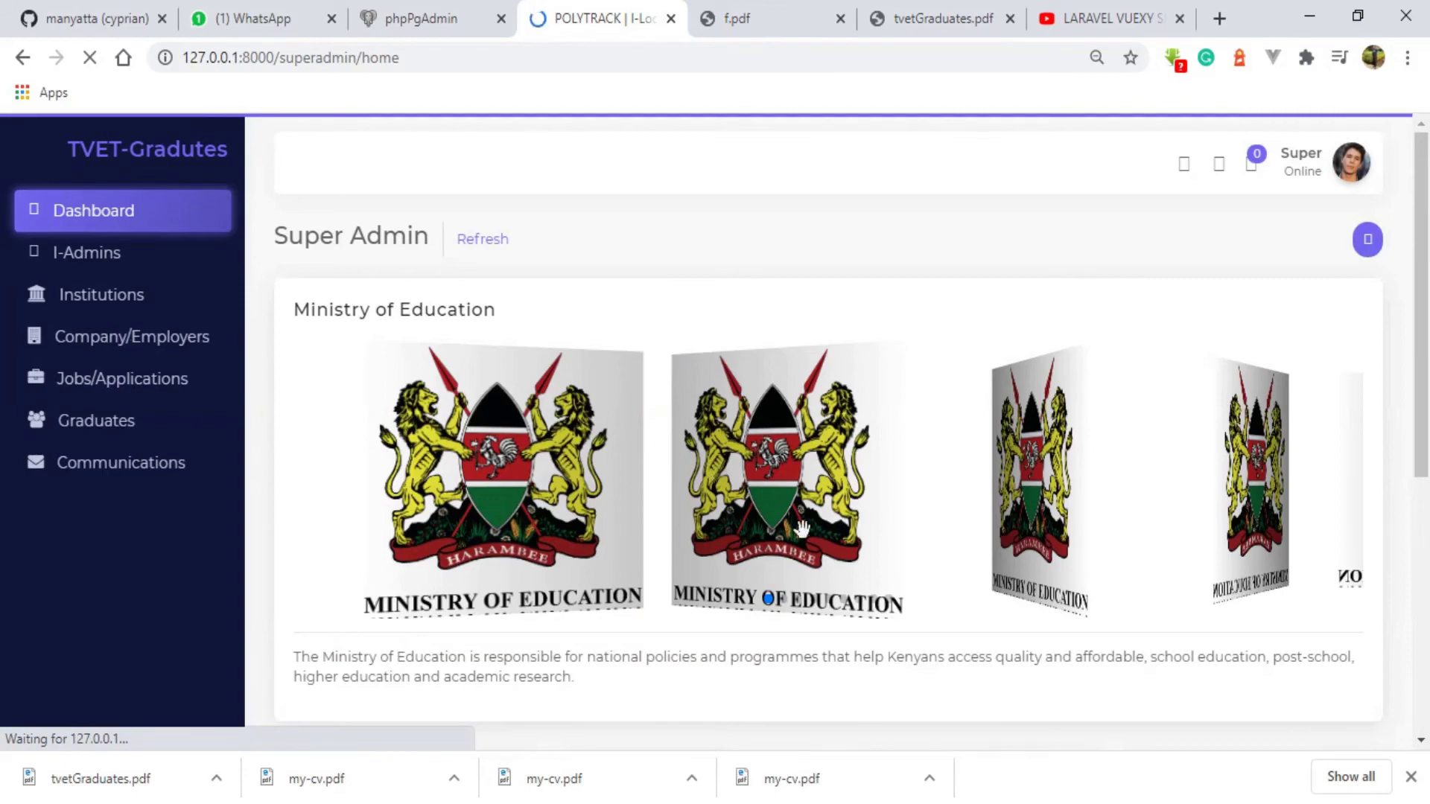
scroll(807, 562, down, 3)
scroll(801, 566, down, 3)
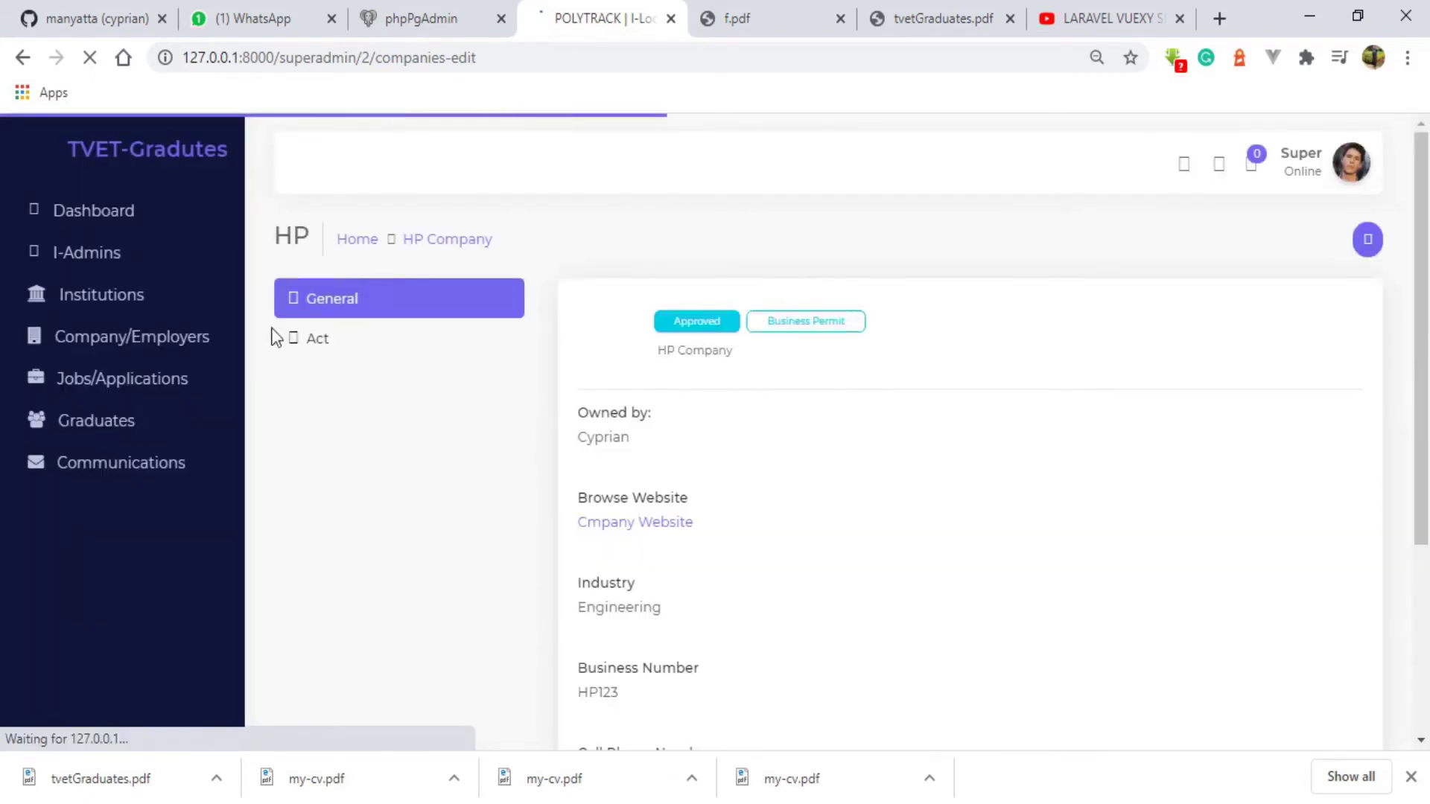
On HP's suspend form, enter 'The company profile is not satisfactory enough to post any jobs.'.
click(315, 344)
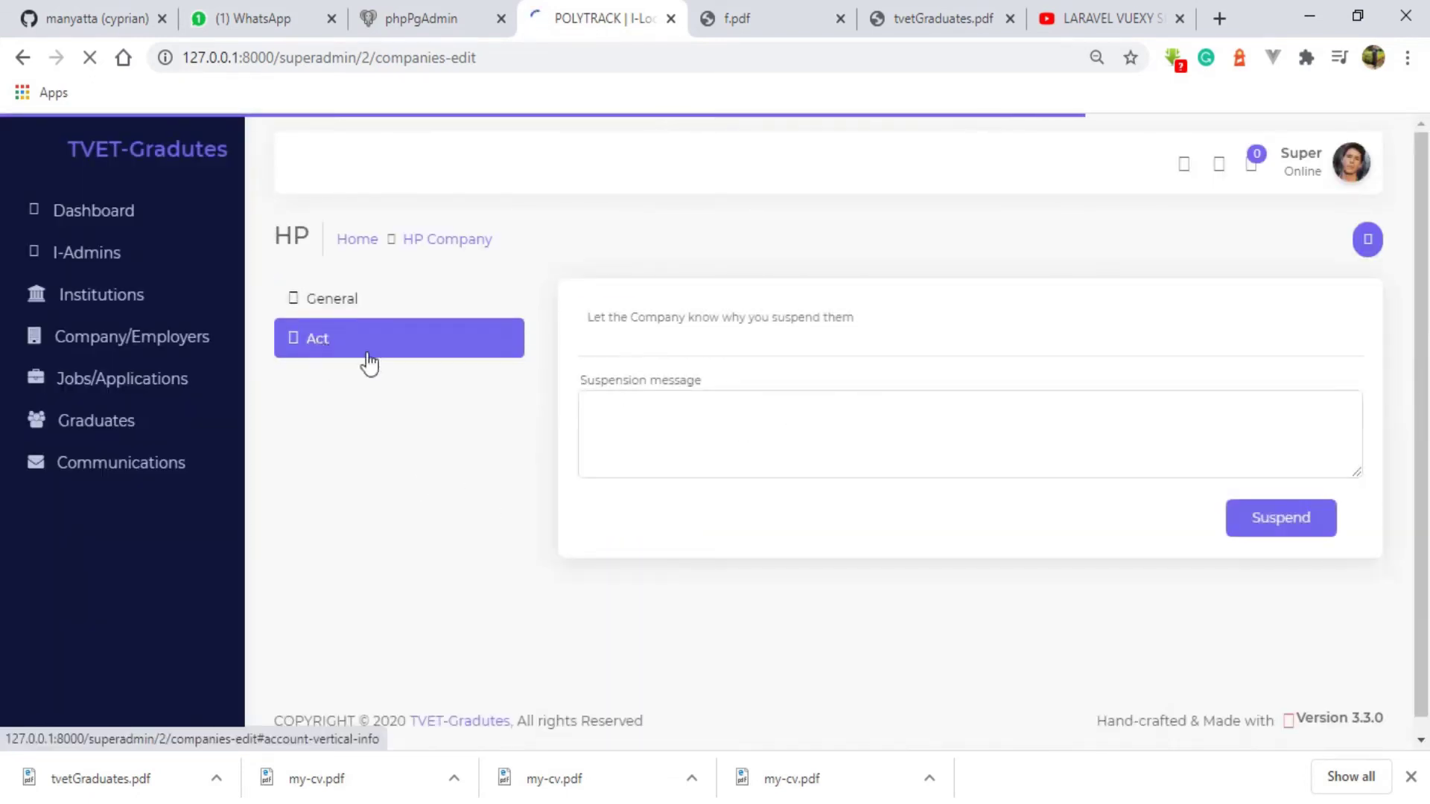
click(594, 413)
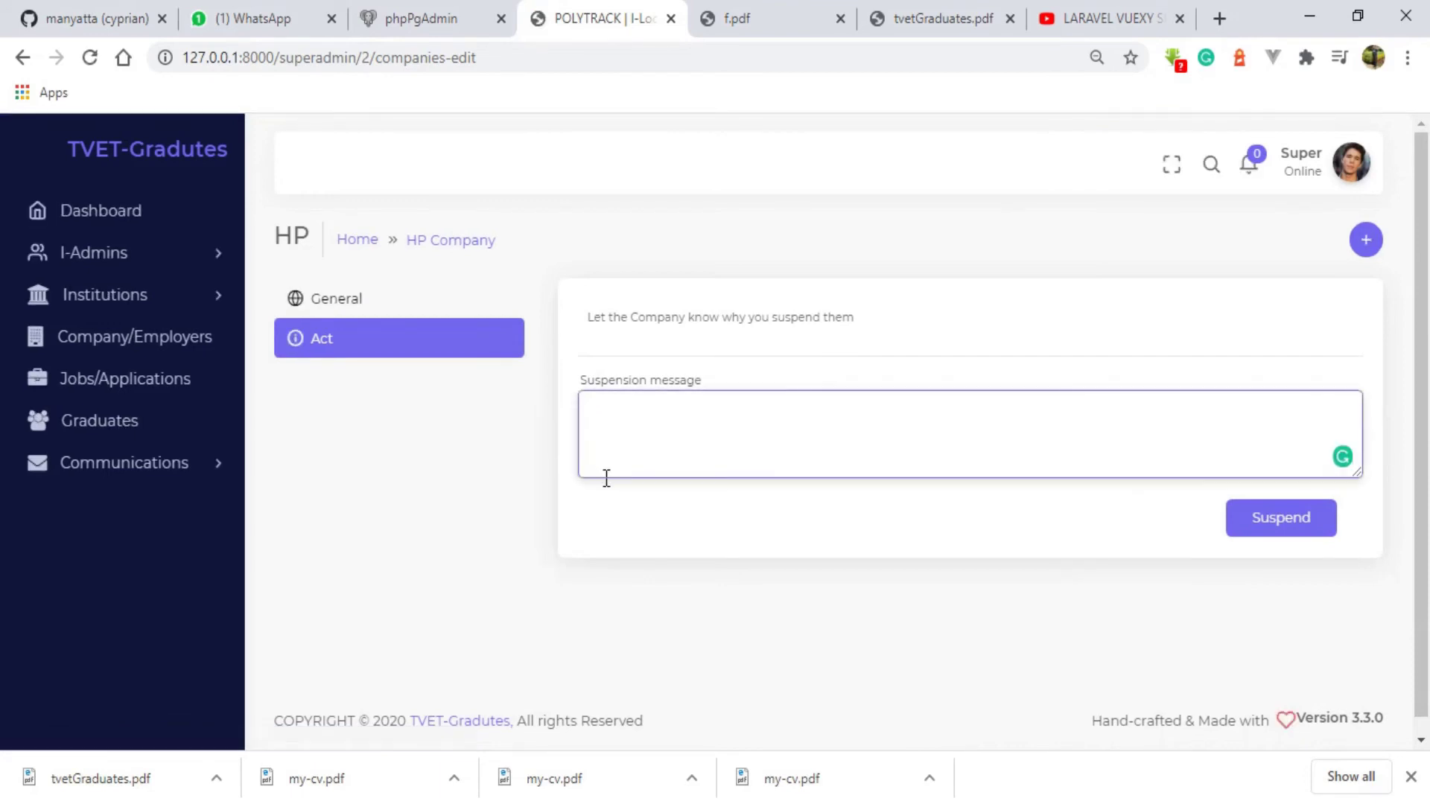
text(The company pr)
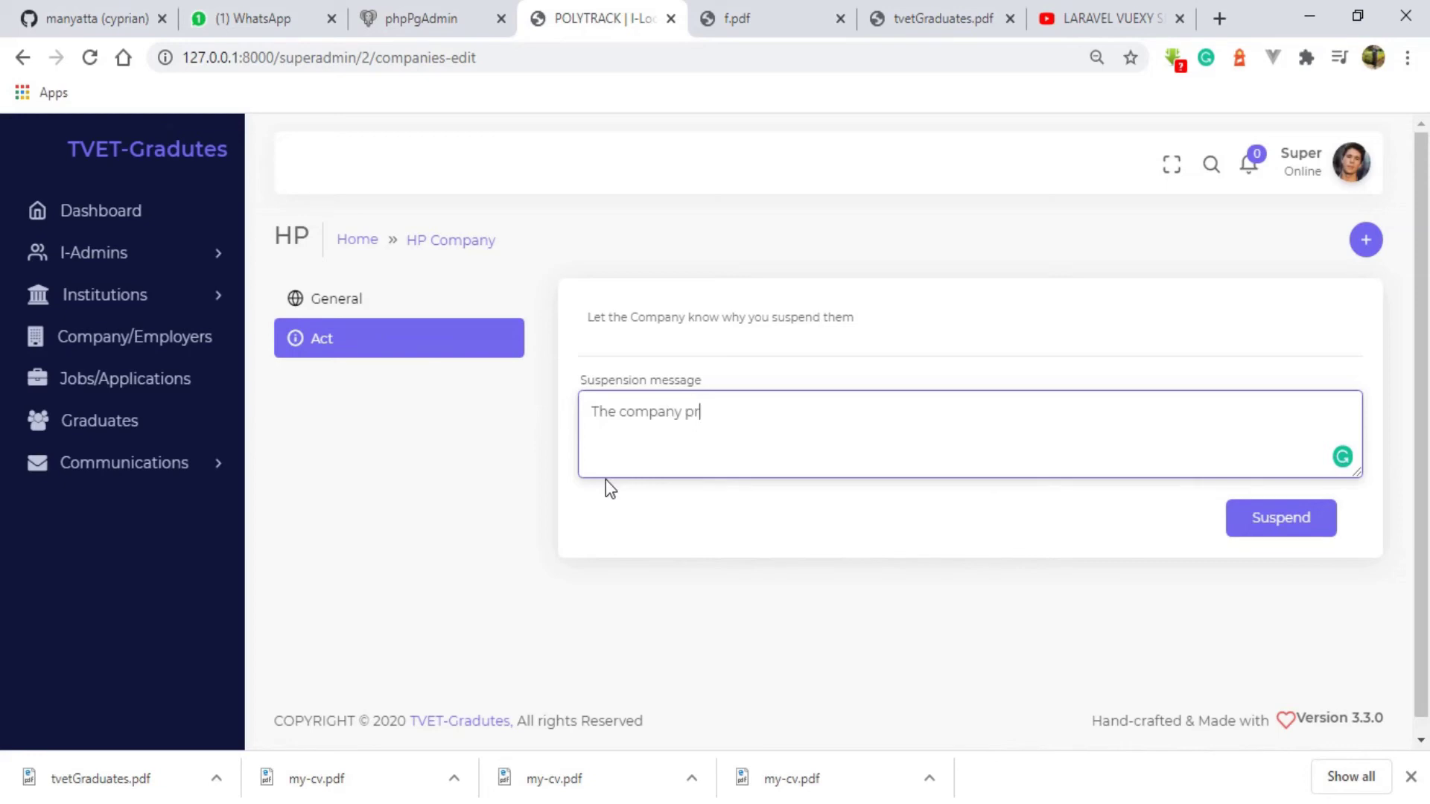
text(ofile is not sat)
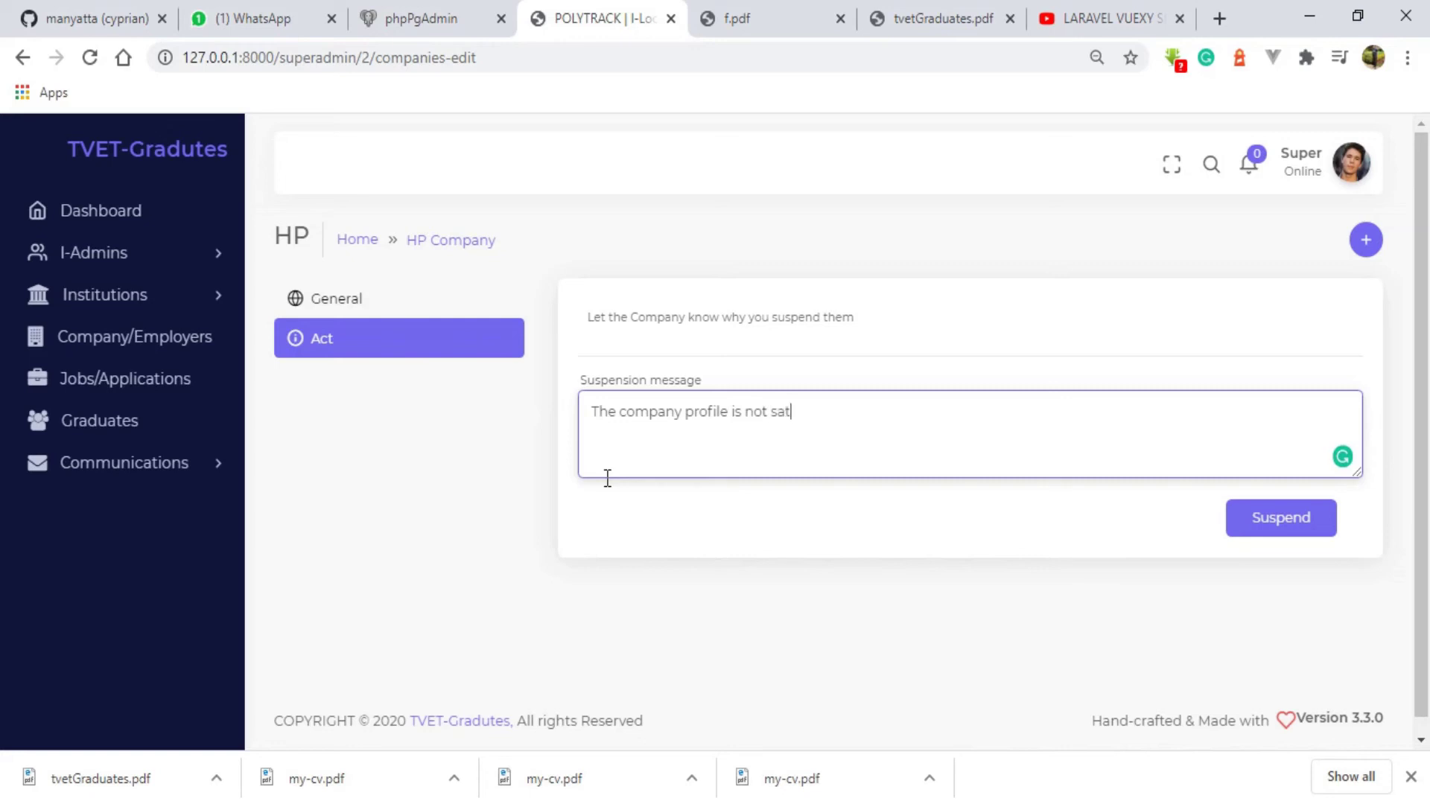
text(isfacto)
text(r)
key(BackSpace)
text(tory)
text( en)
key(BackSpace)
text(ndgh)
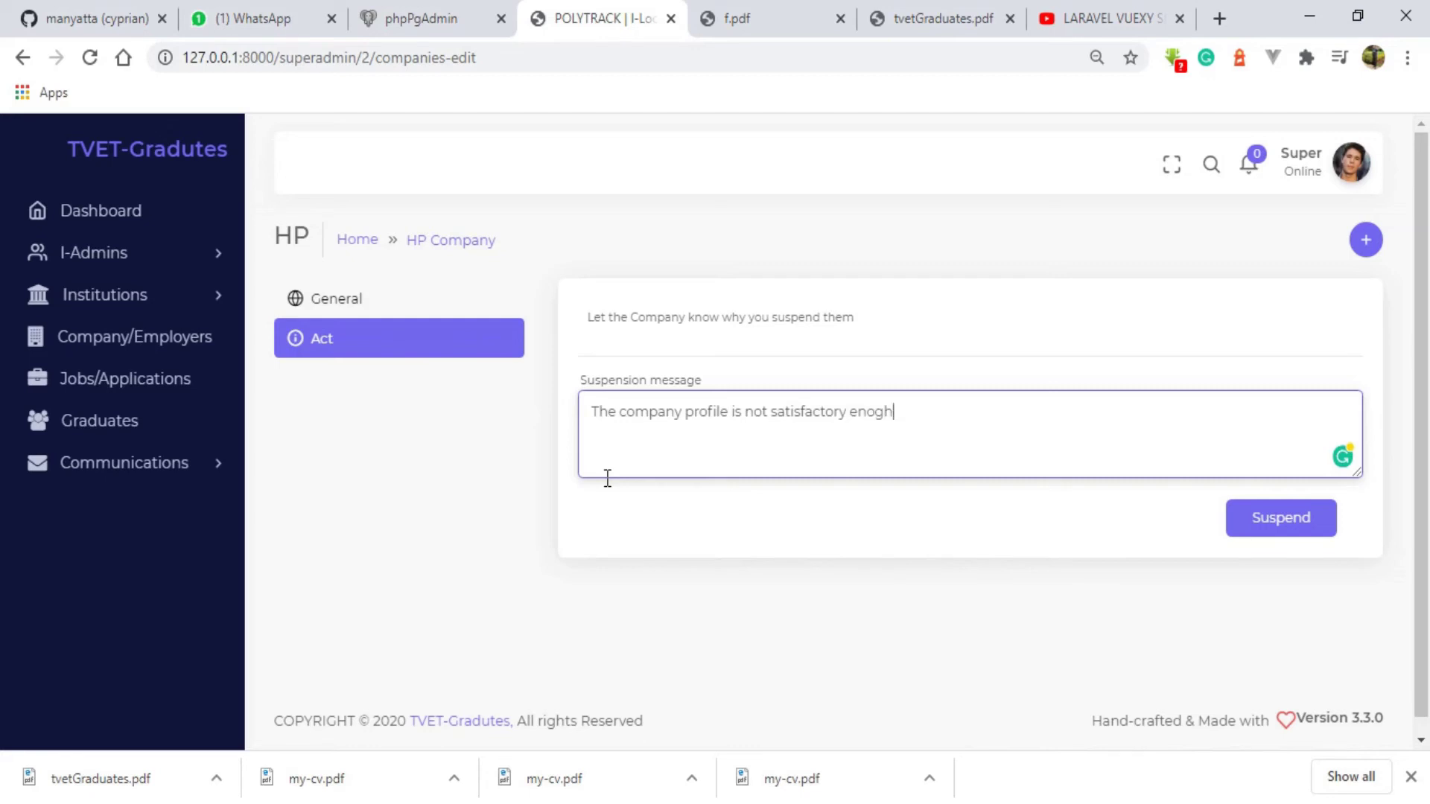
text(to post ab)
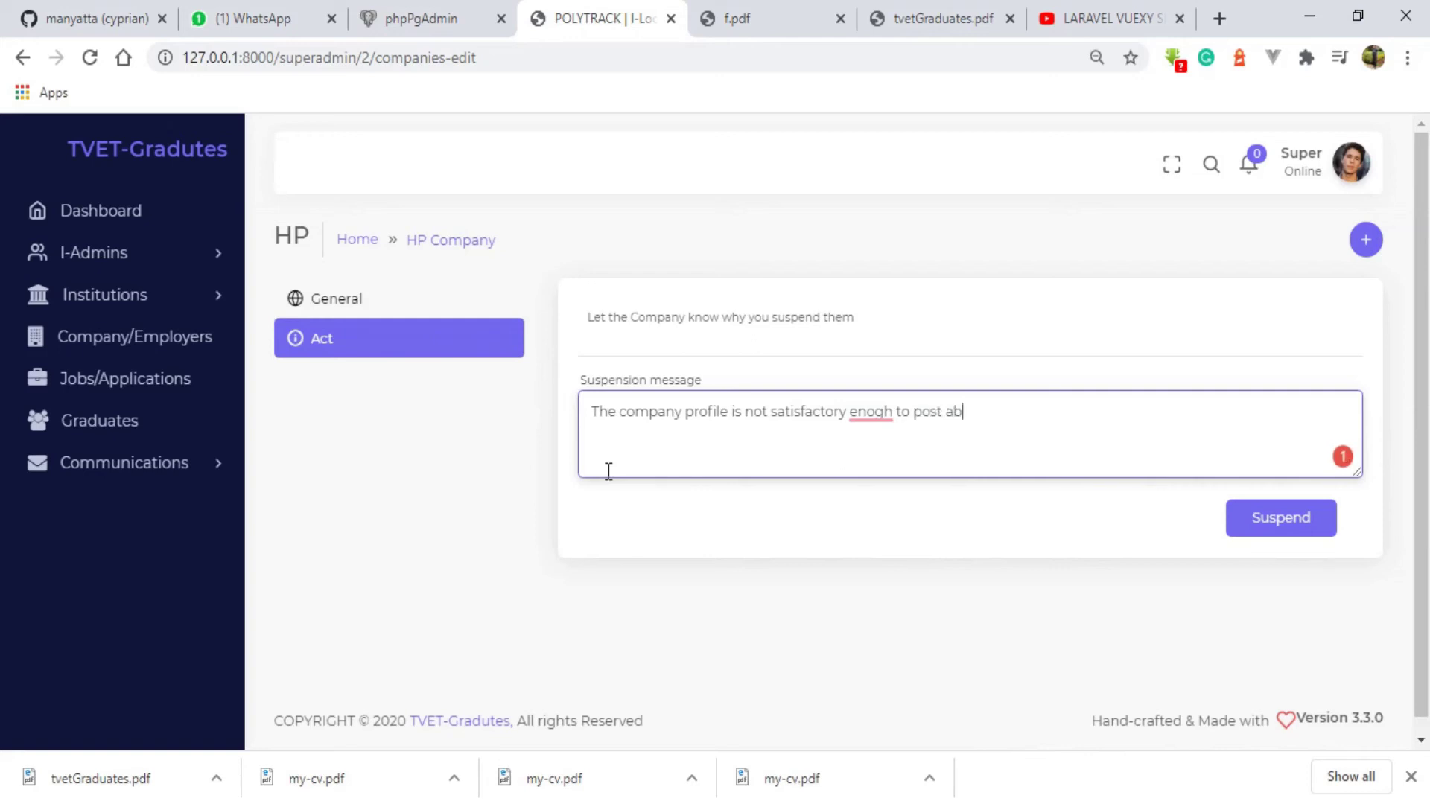
key(BackSpace)
text(ny jobs.)
mouse_move(870, 412)
click(876, 441)
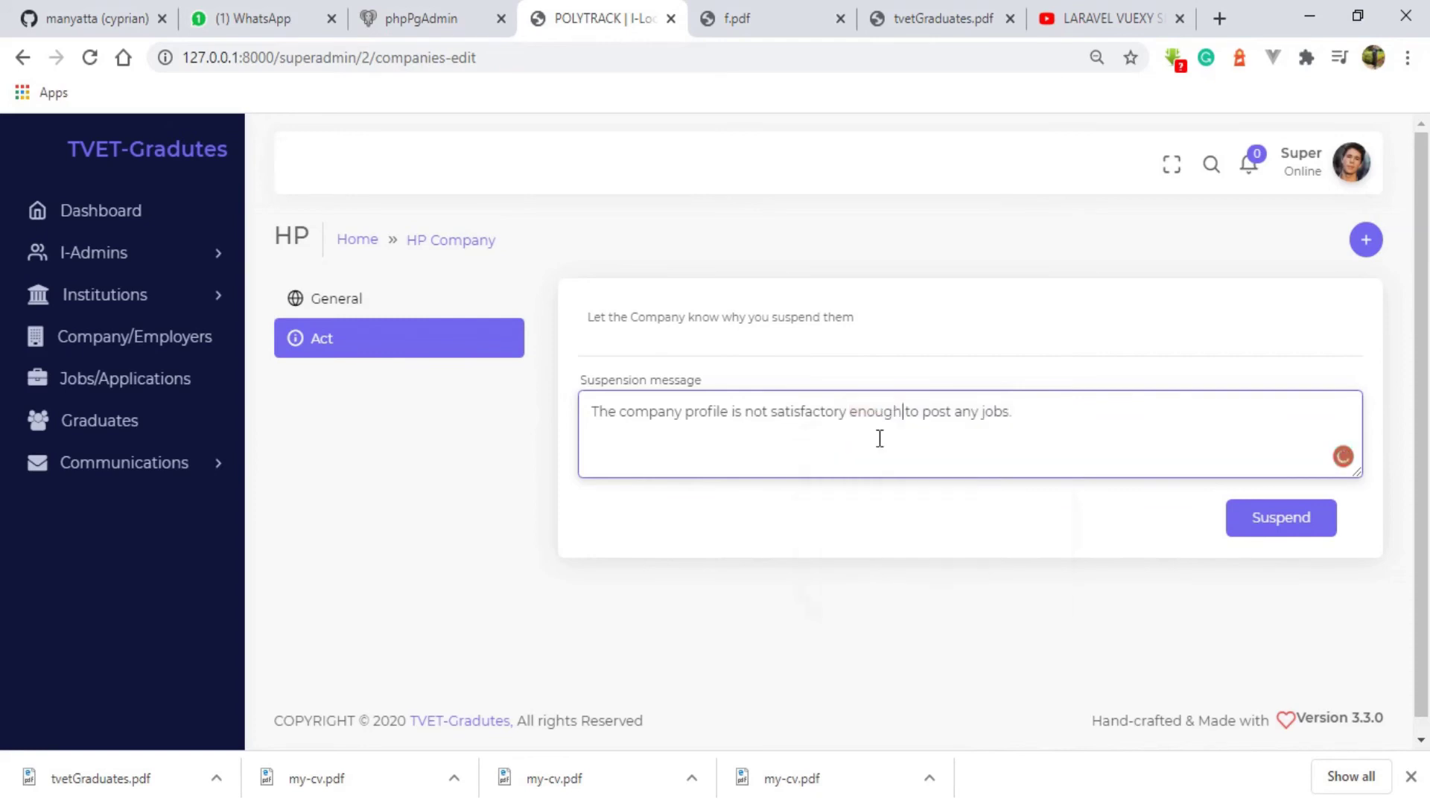
Suspend HP, dismiss the success message, and log out of the super admin account.
click(1254, 530)
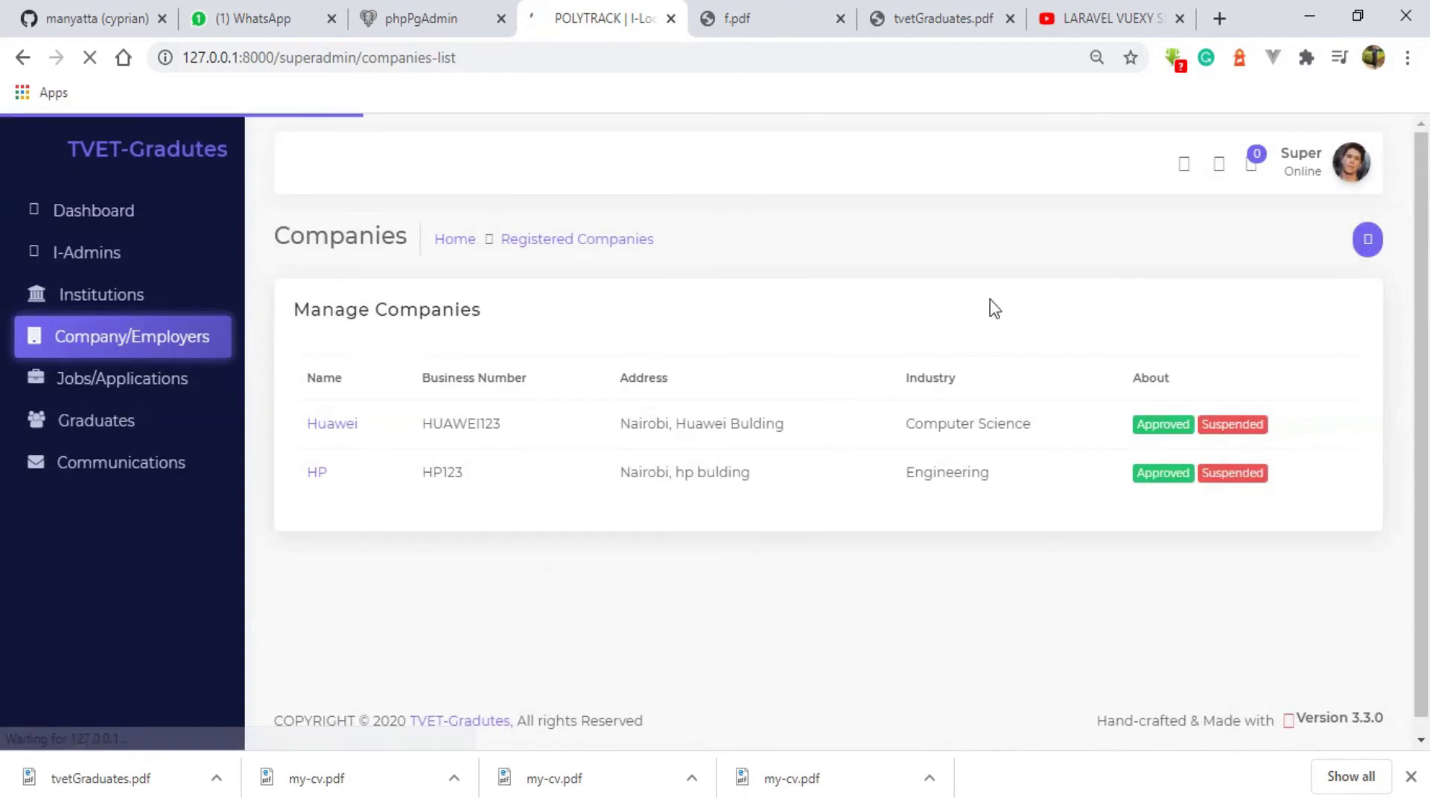
click(1346, 168)
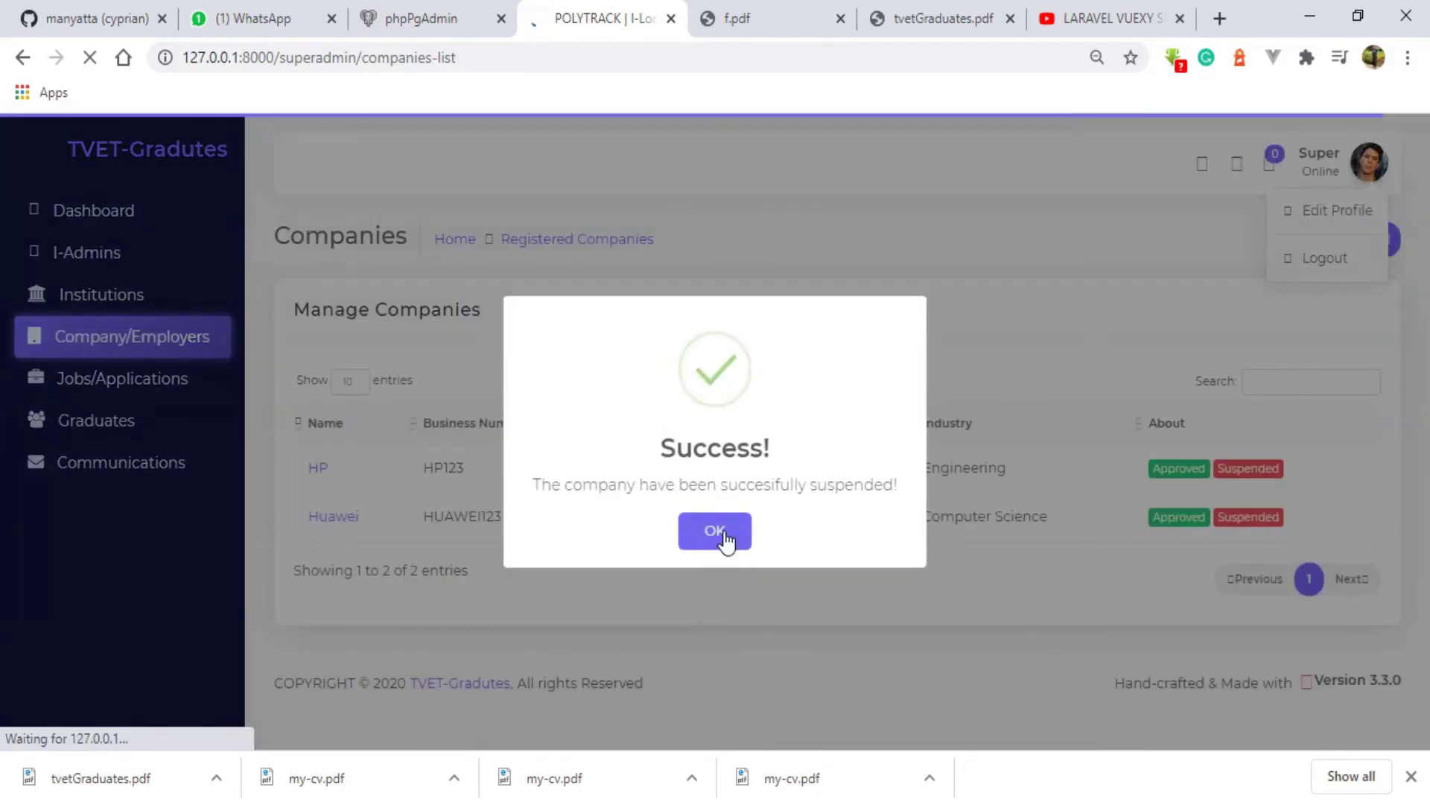
click(719, 532)
click(1352, 164)
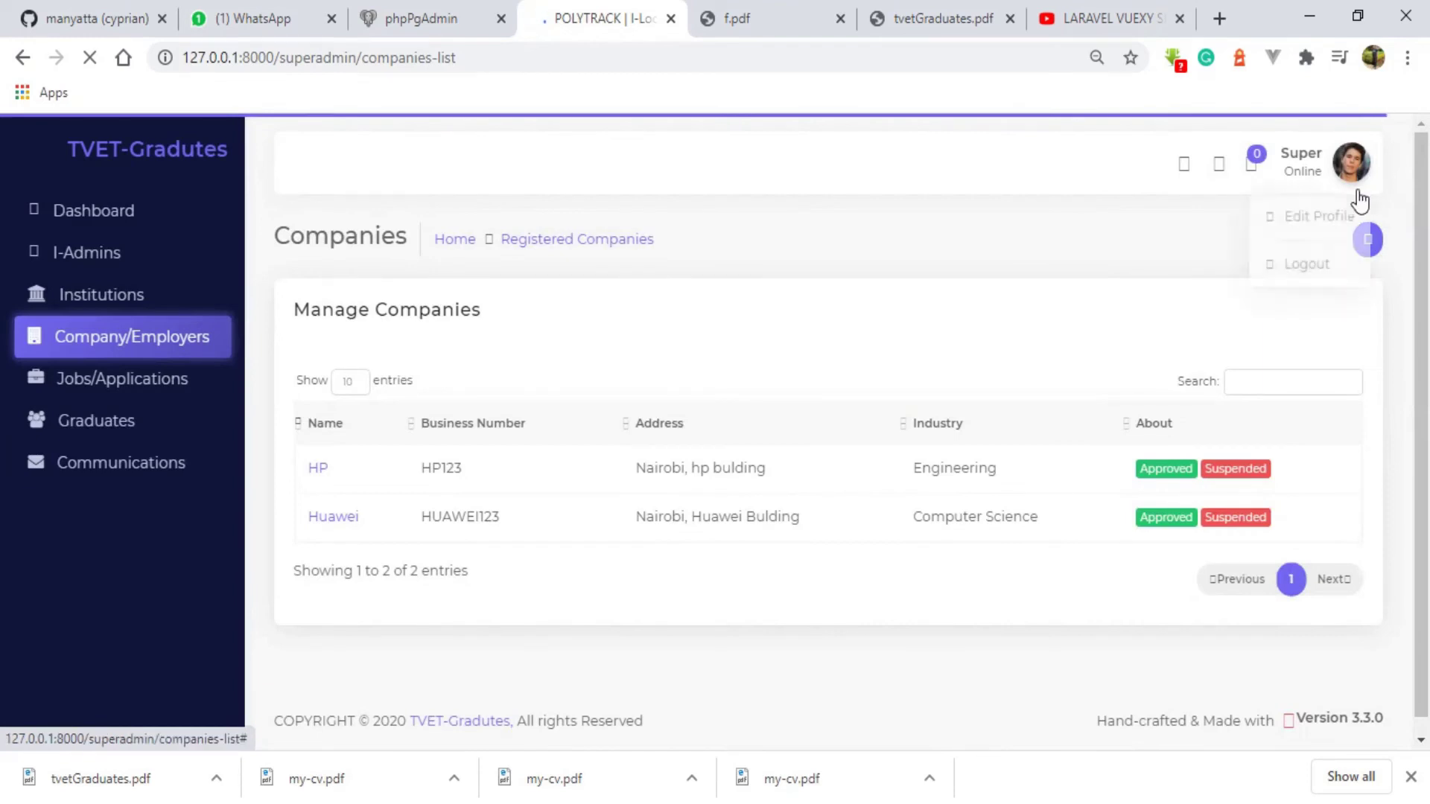
click(1339, 260)
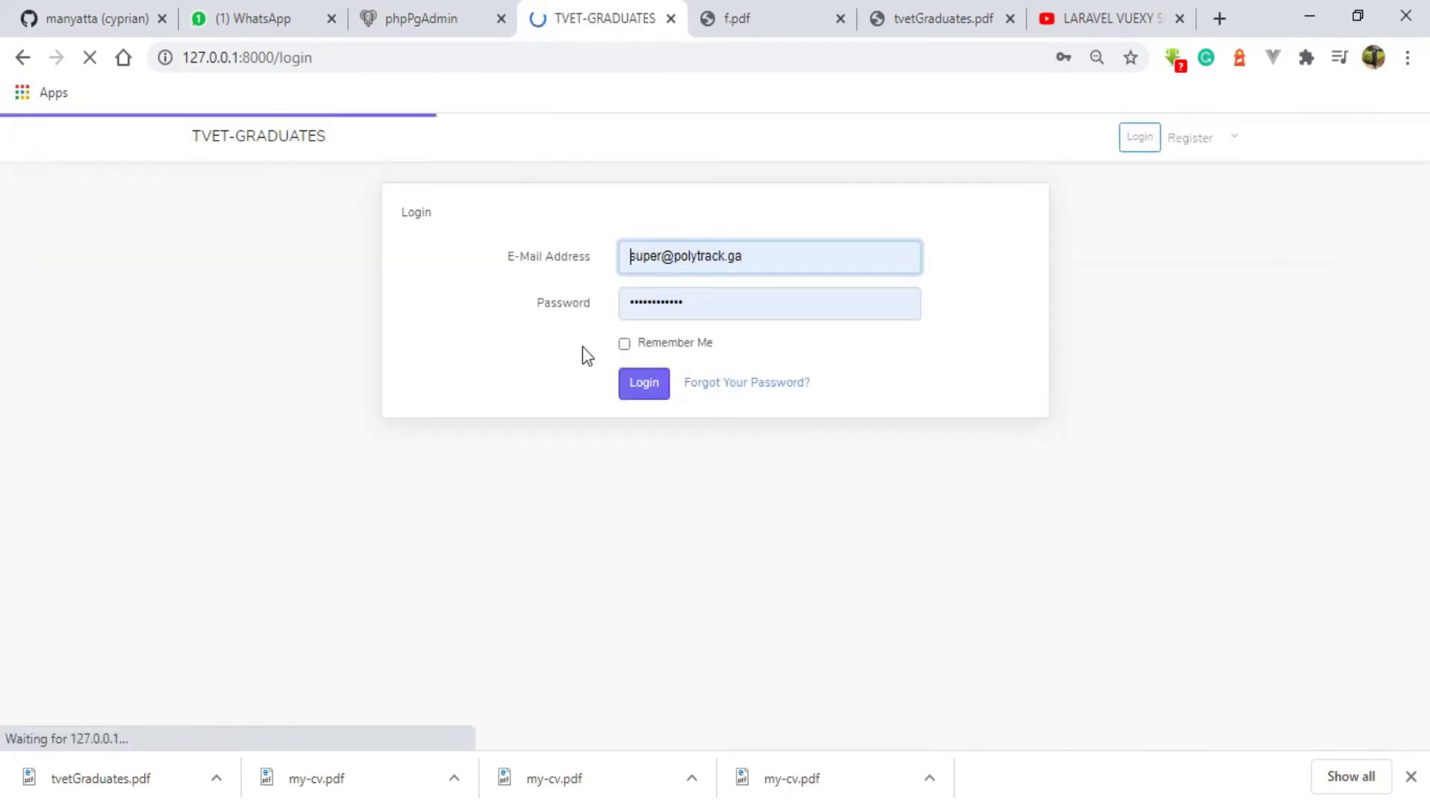
Log in with the employer's saved login and open the Company Suspended notification.
drag(766, 247, 611, 263)
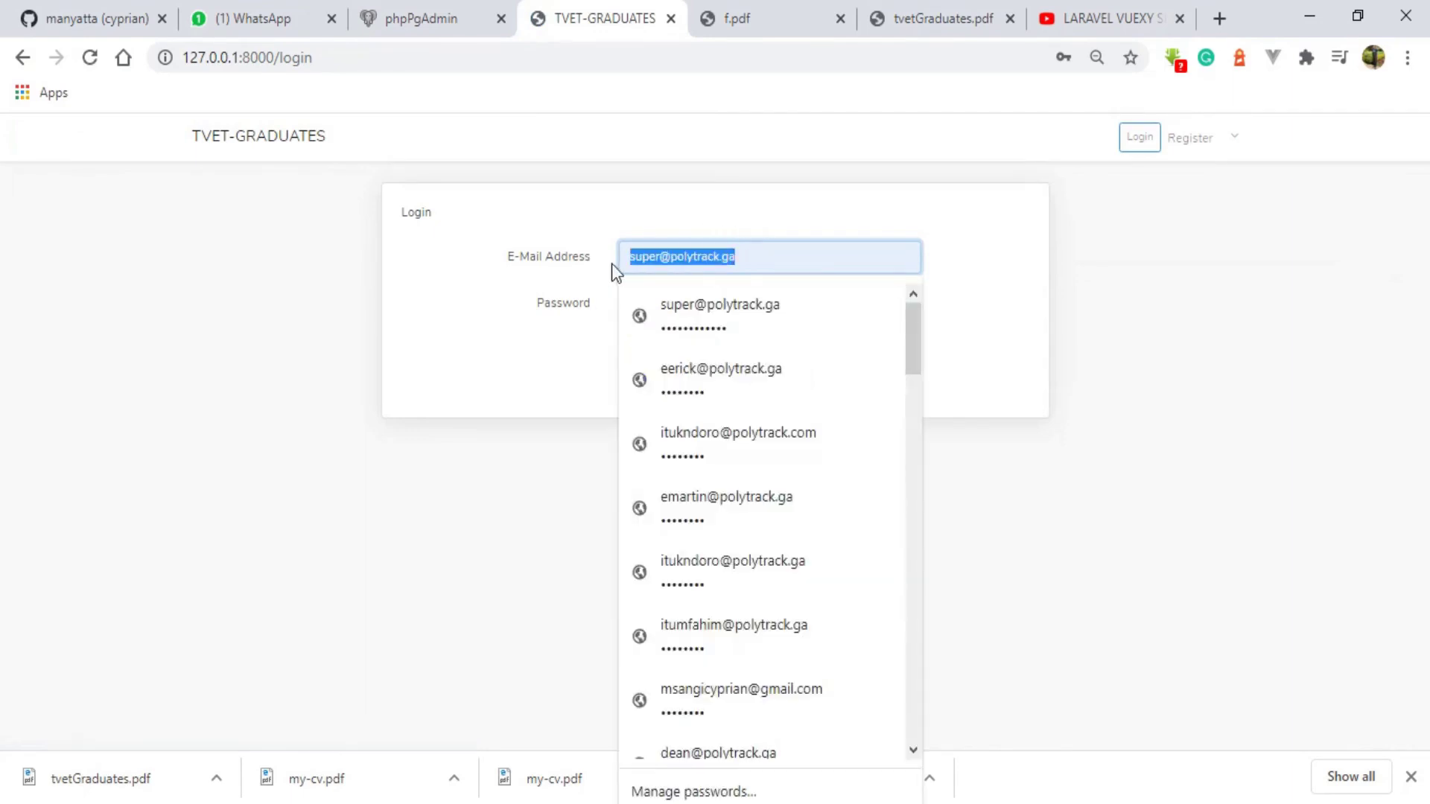
text(eerick)
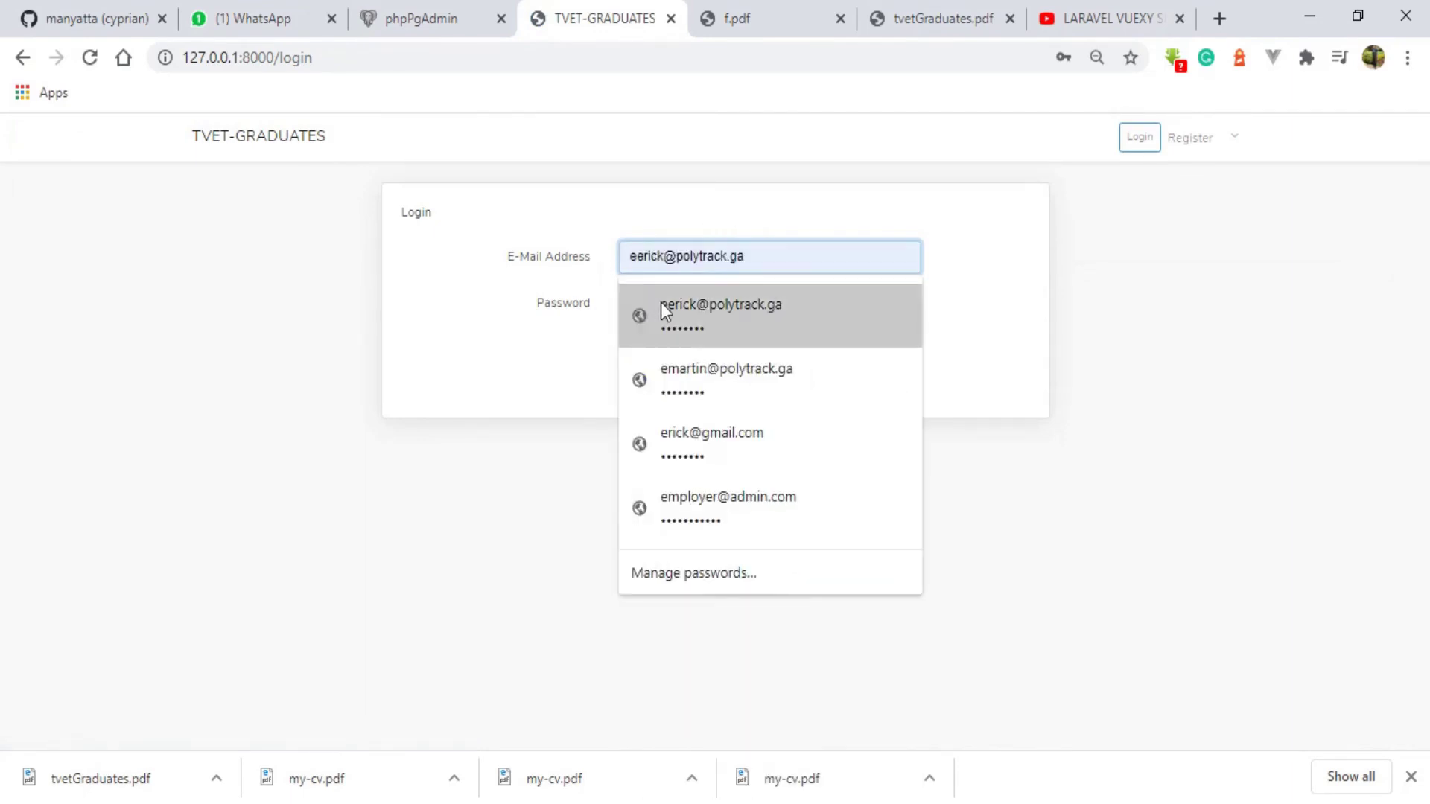
click(659, 307)
click(655, 388)
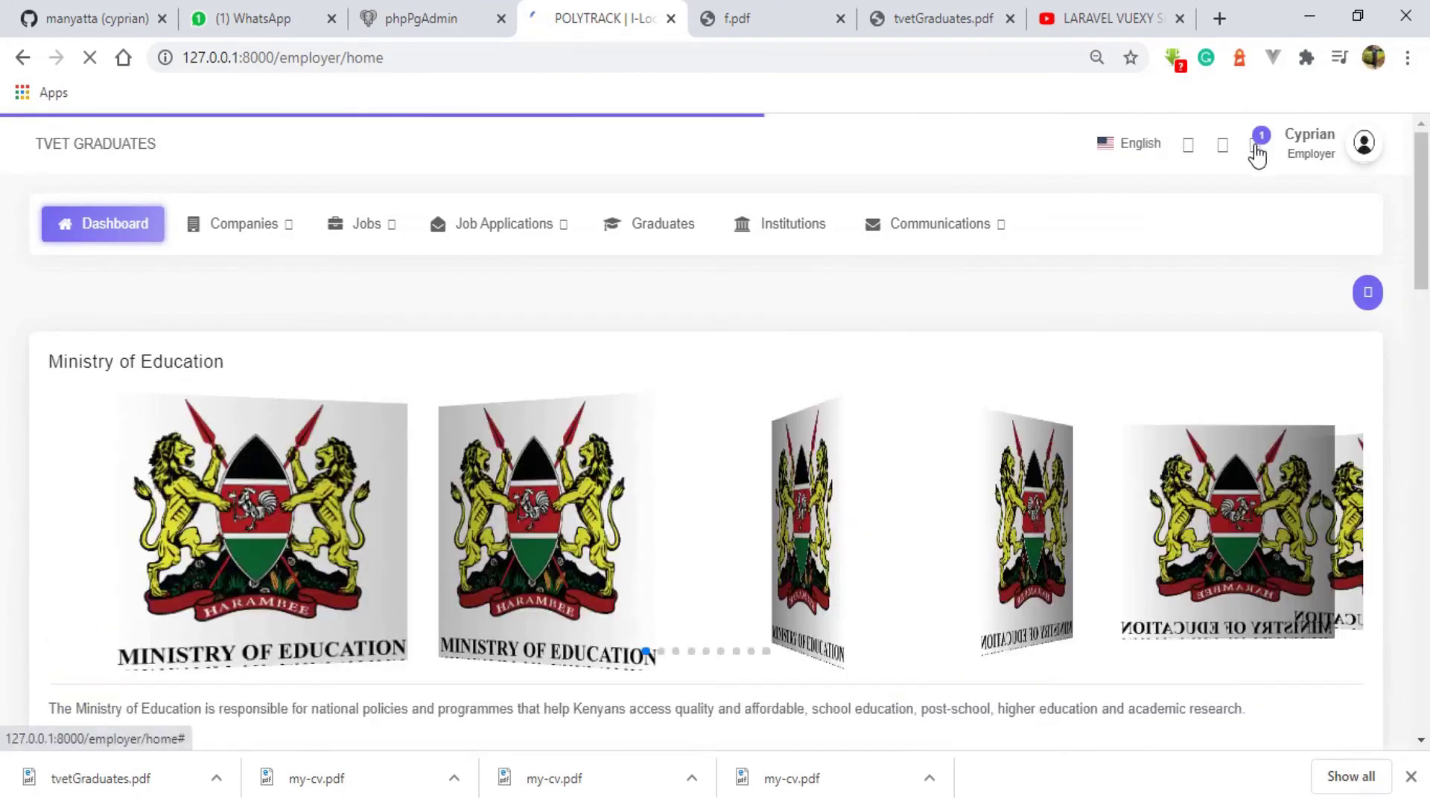
click(1253, 145)
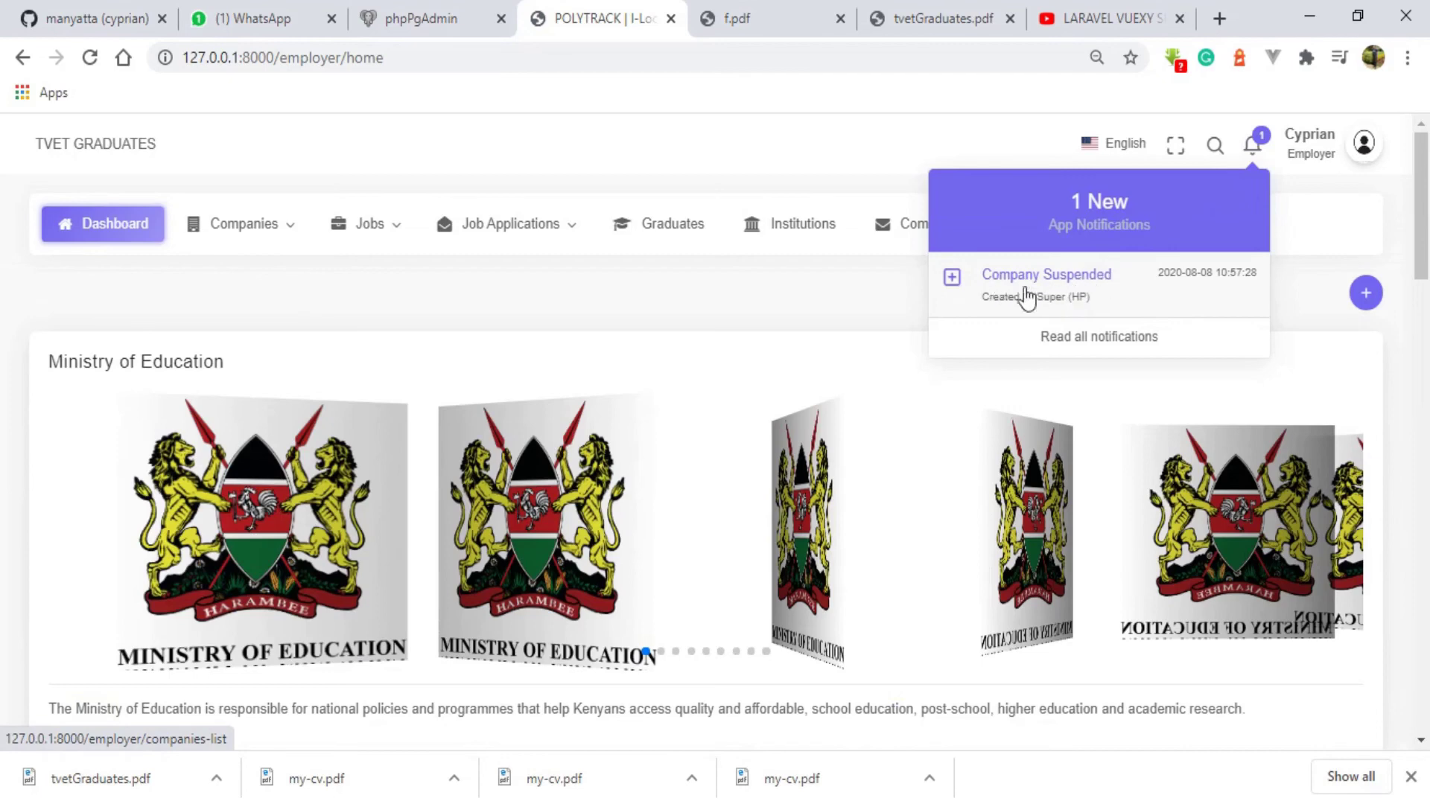
click(1089, 308)
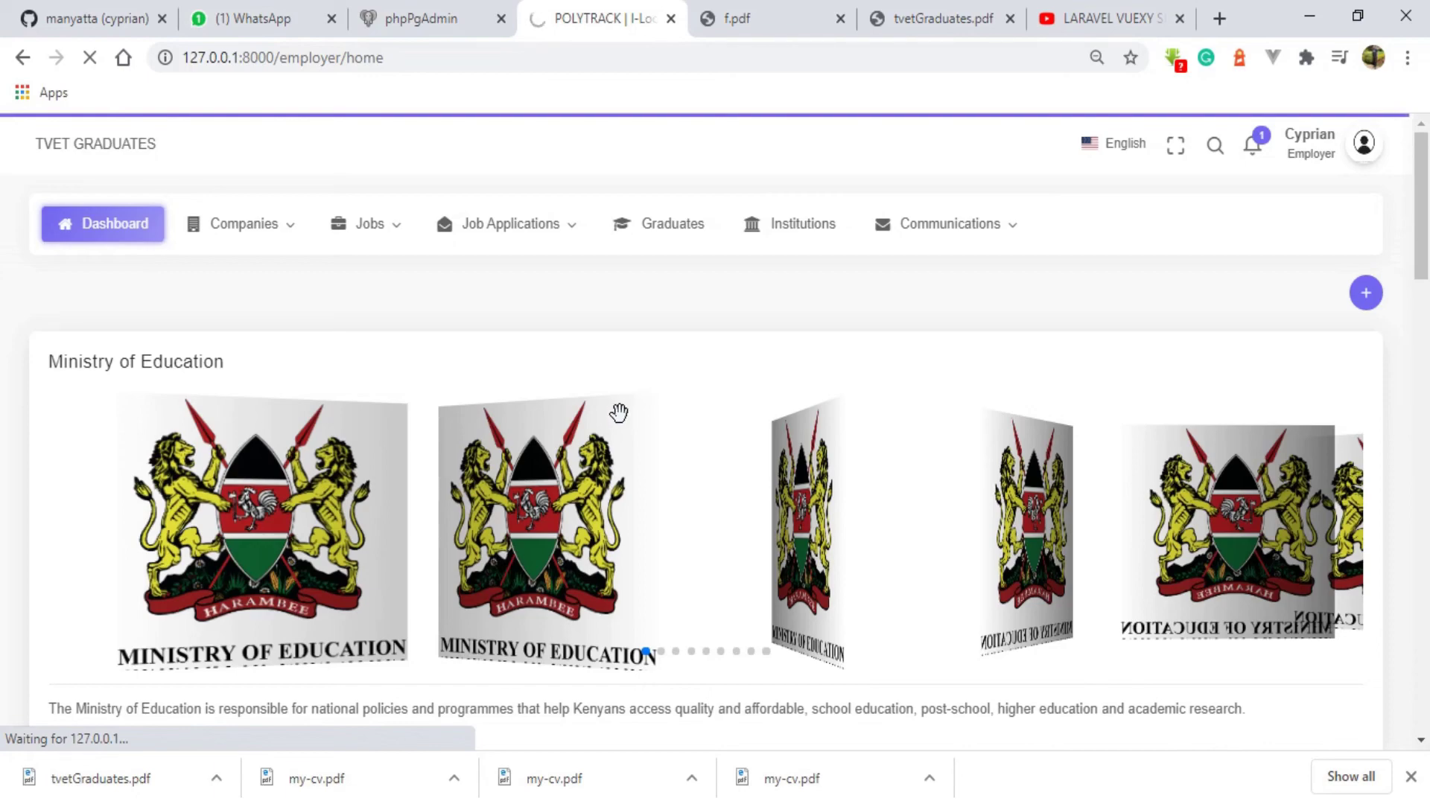
View HP's suspension reason on the Companies list, dismiss it, and open HP's Edit form.
scroll(641, 410, down, 8)
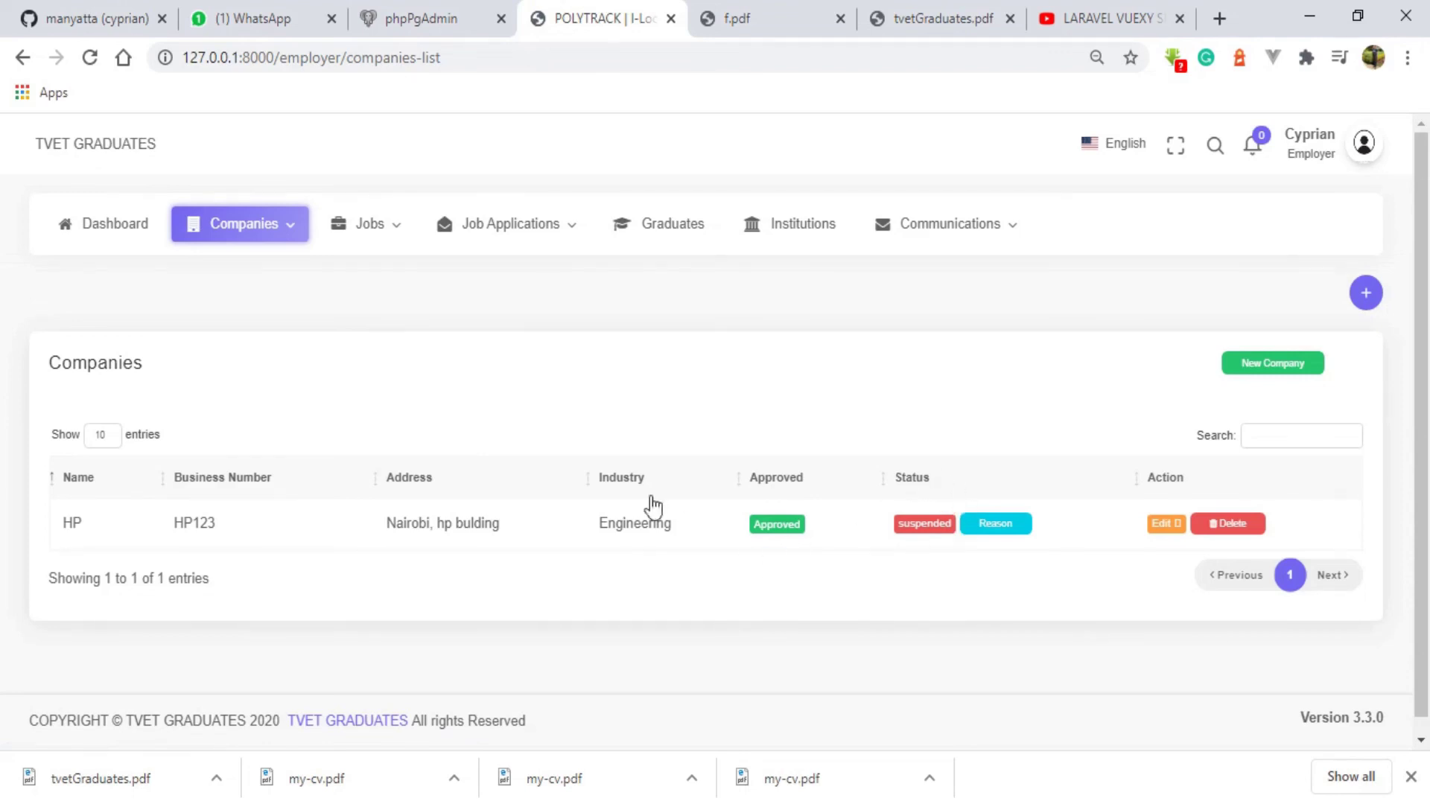
click(1006, 525)
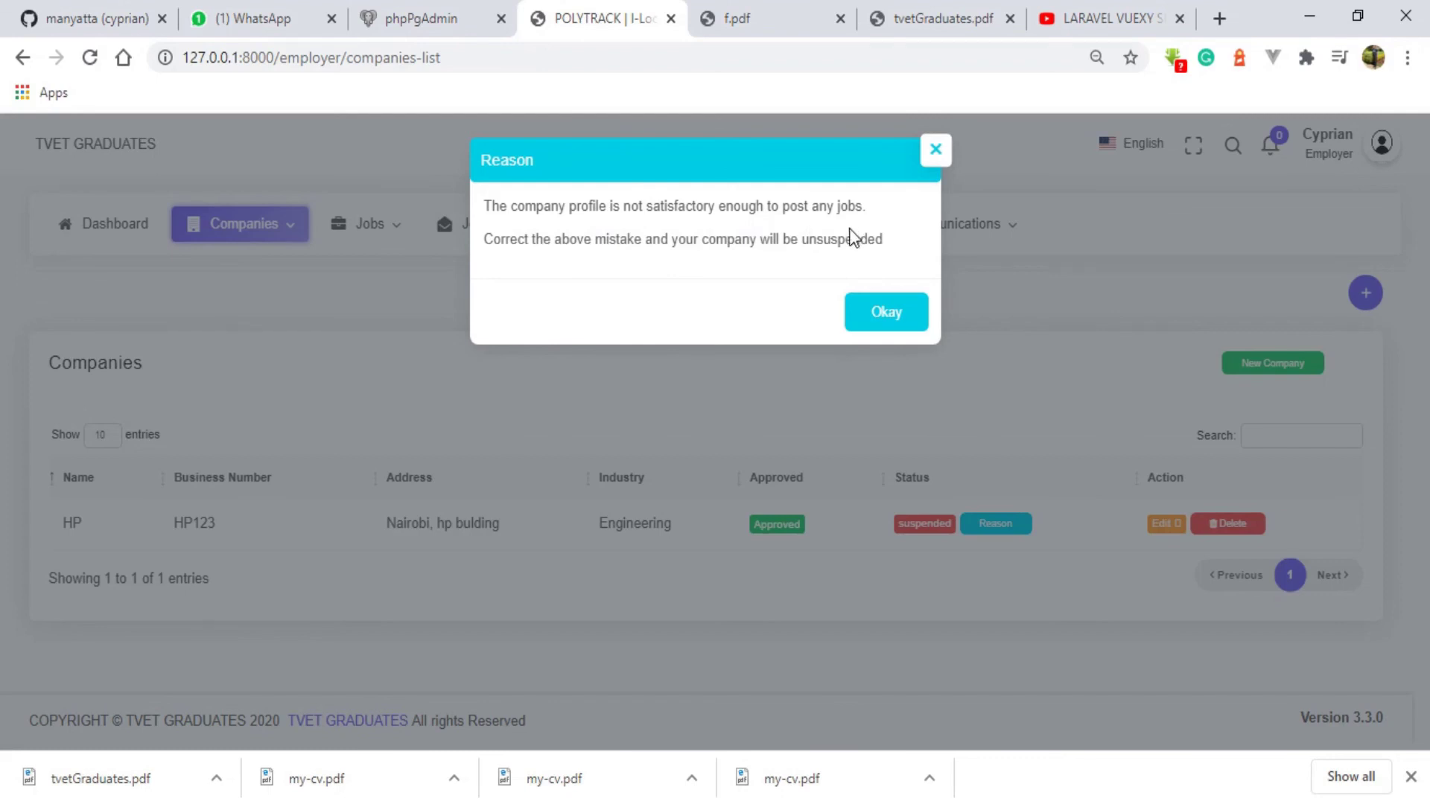
click(901, 310)
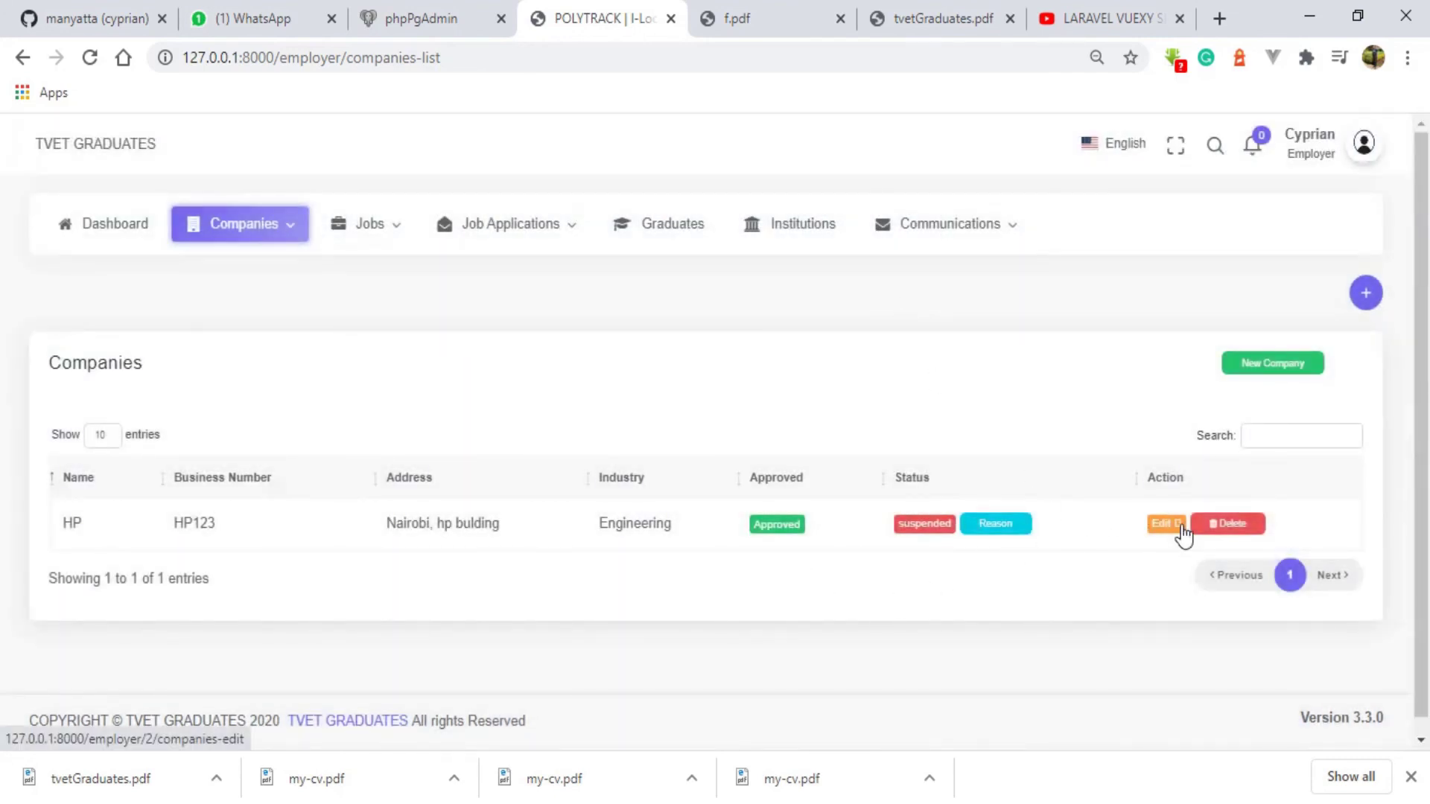
click(1170, 530)
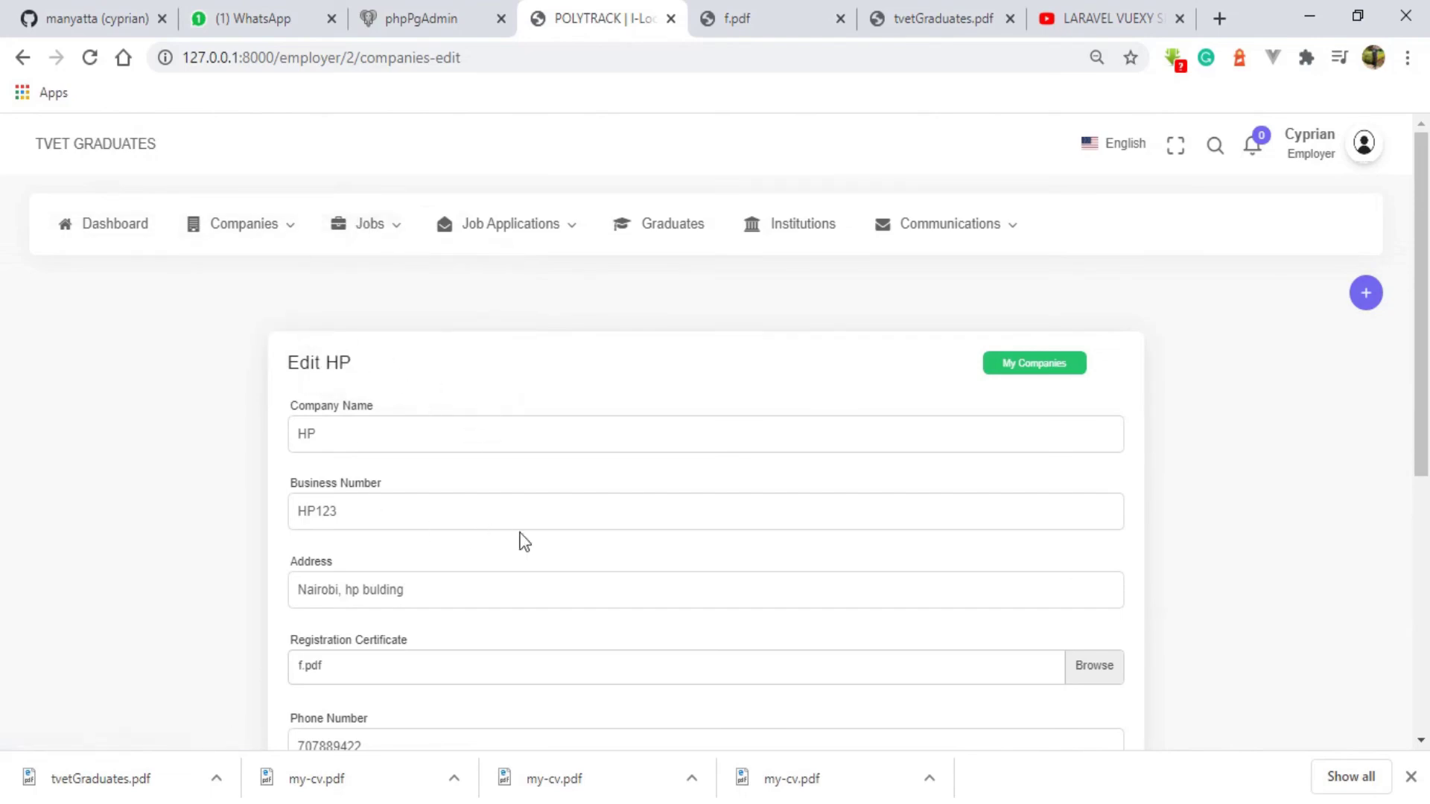
scroll(524, 543, down, 5)
scroll(524, 552, up, 5)
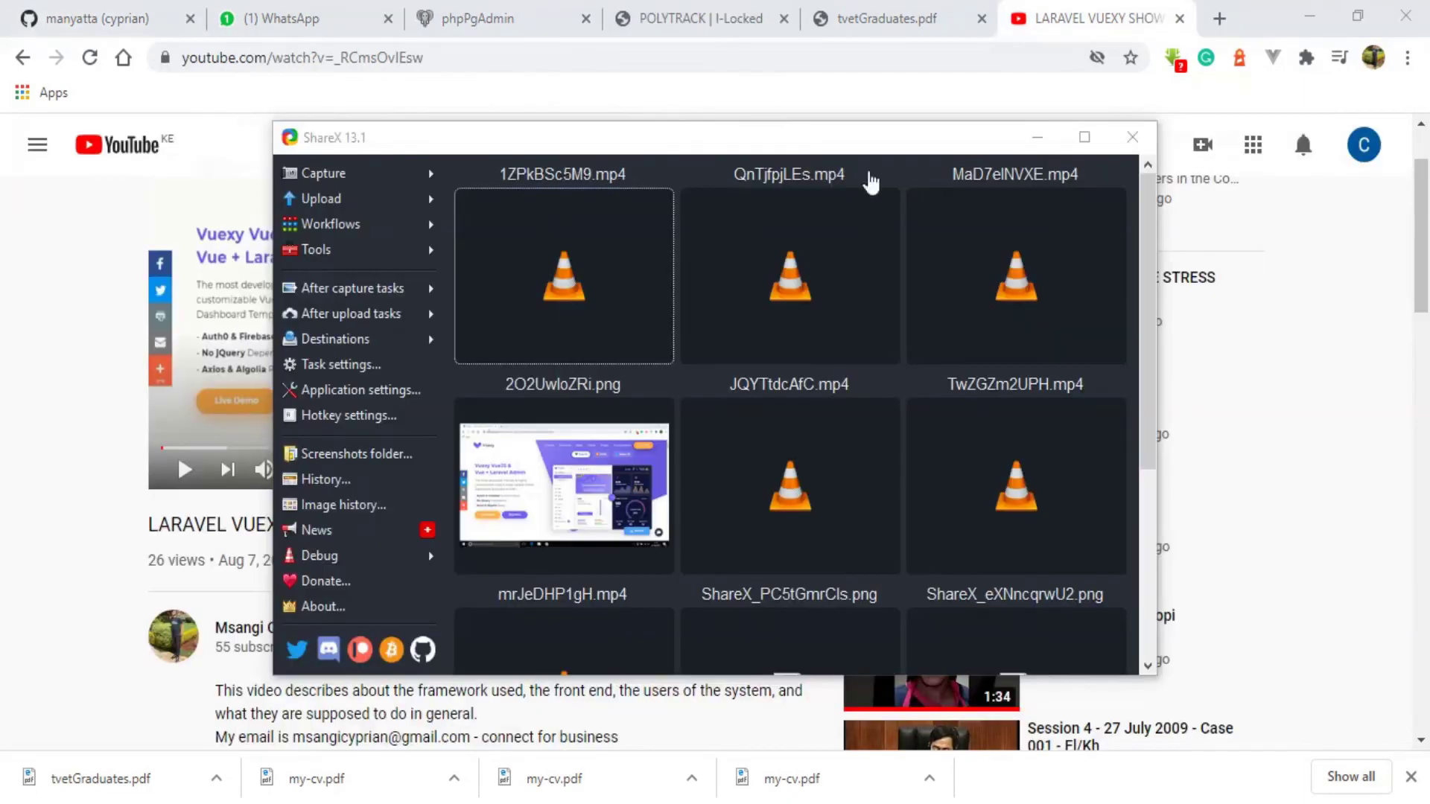
Hide ShareX and like the LARAVEL VUEXY SHOW CASE- 001 - Introduction video.
click(1035, 140)
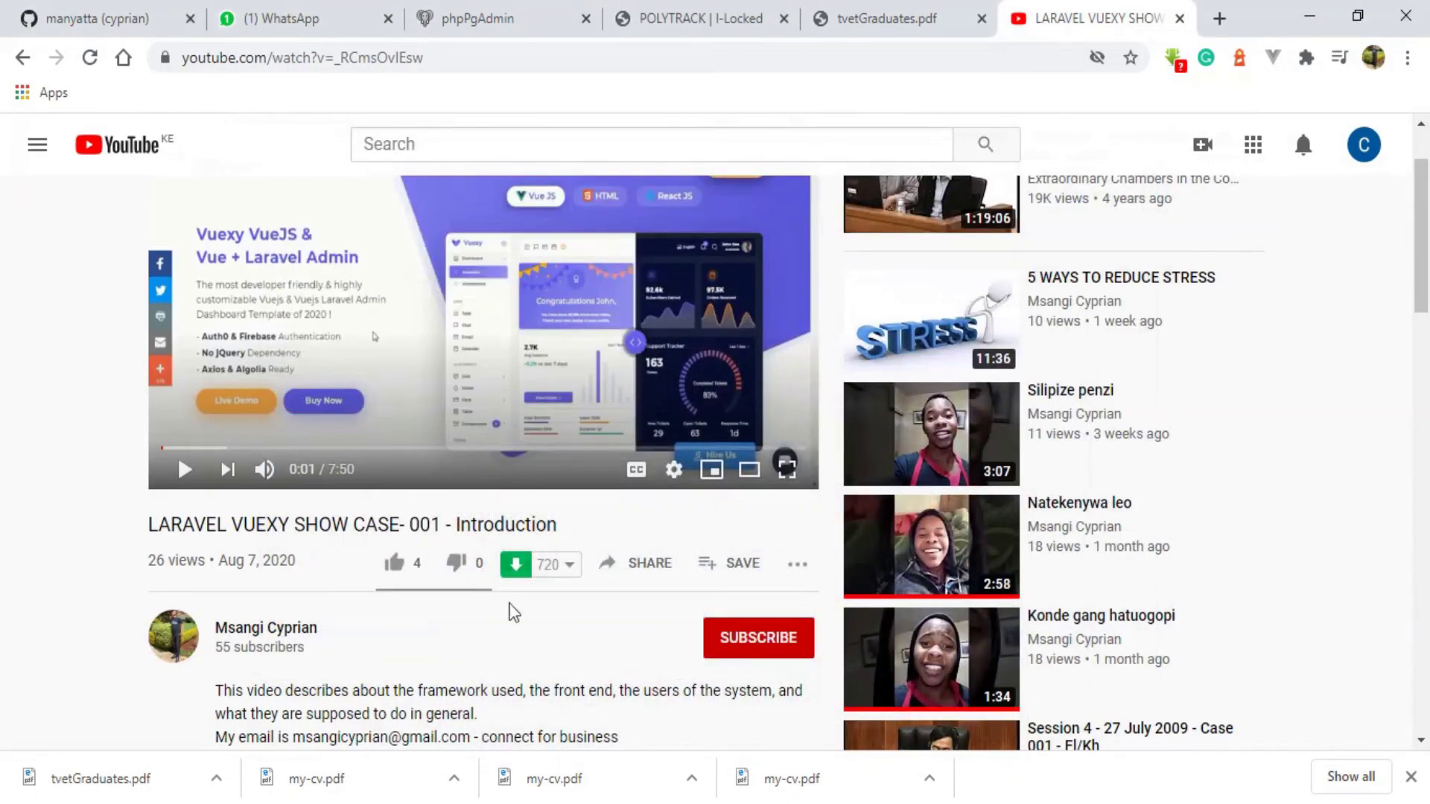
drag(317, 630, 214, 621)
drag(325, 652, 210, 650)
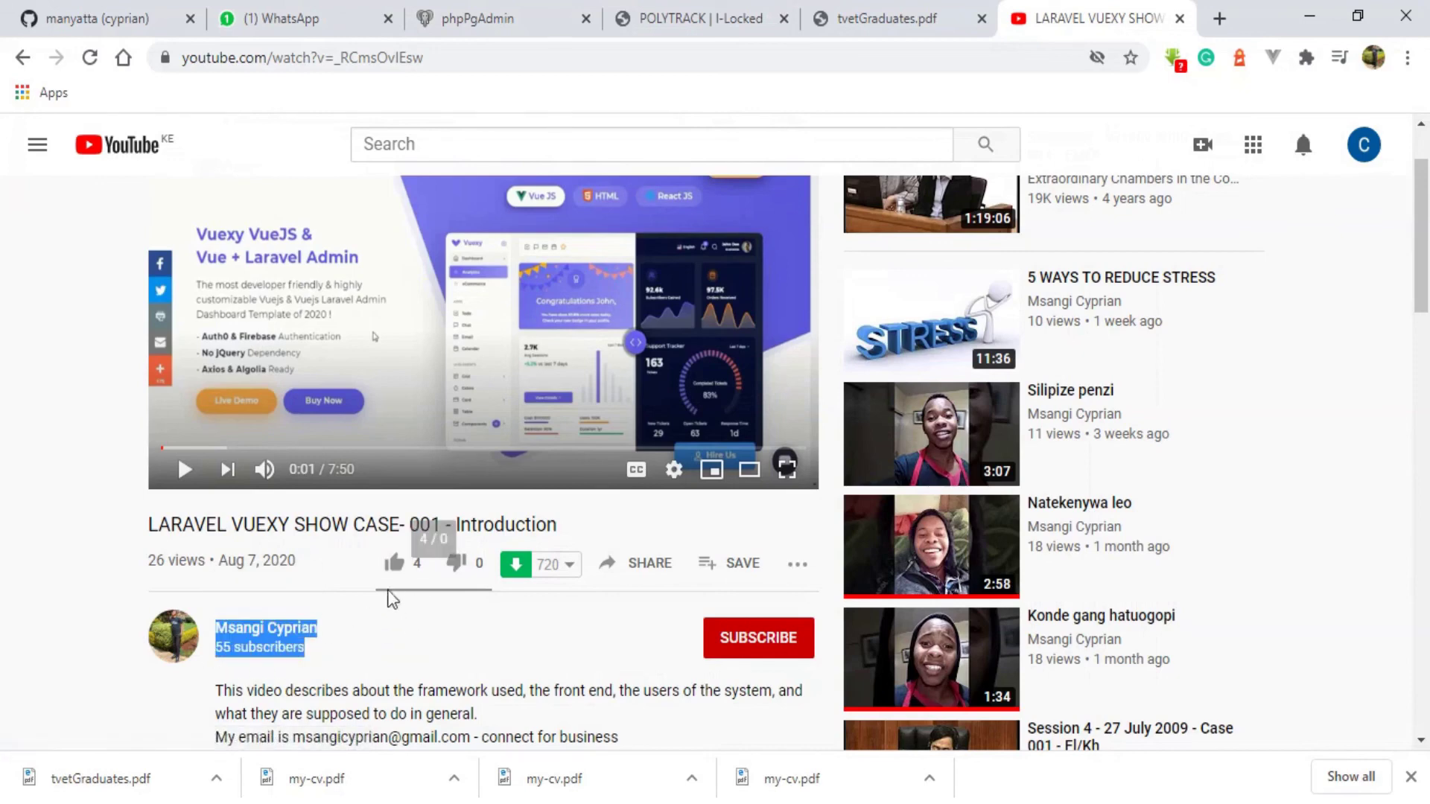
click(393, 566)
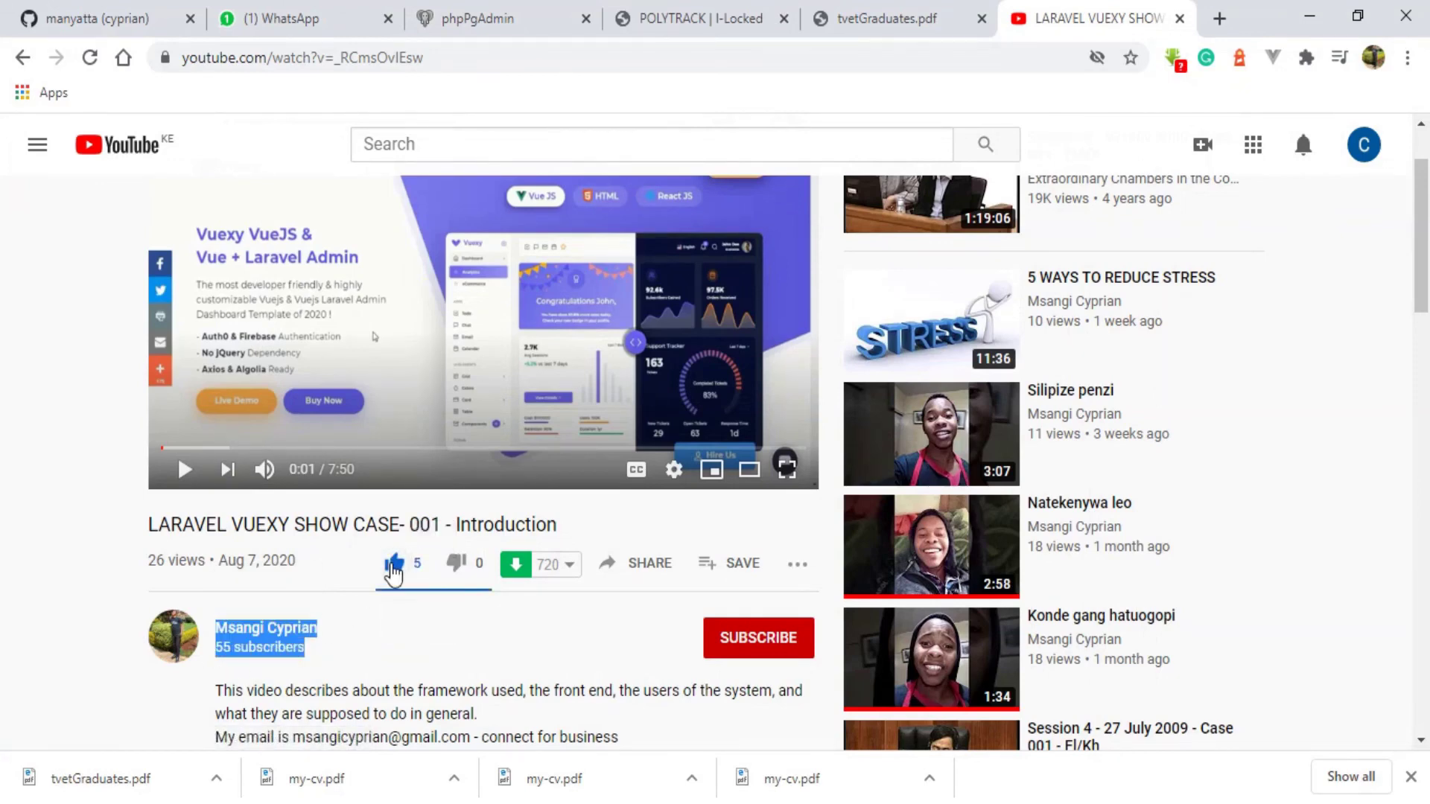
Subscribe to the channel with All notifications and share the video to Facebook.
click(754, 648)
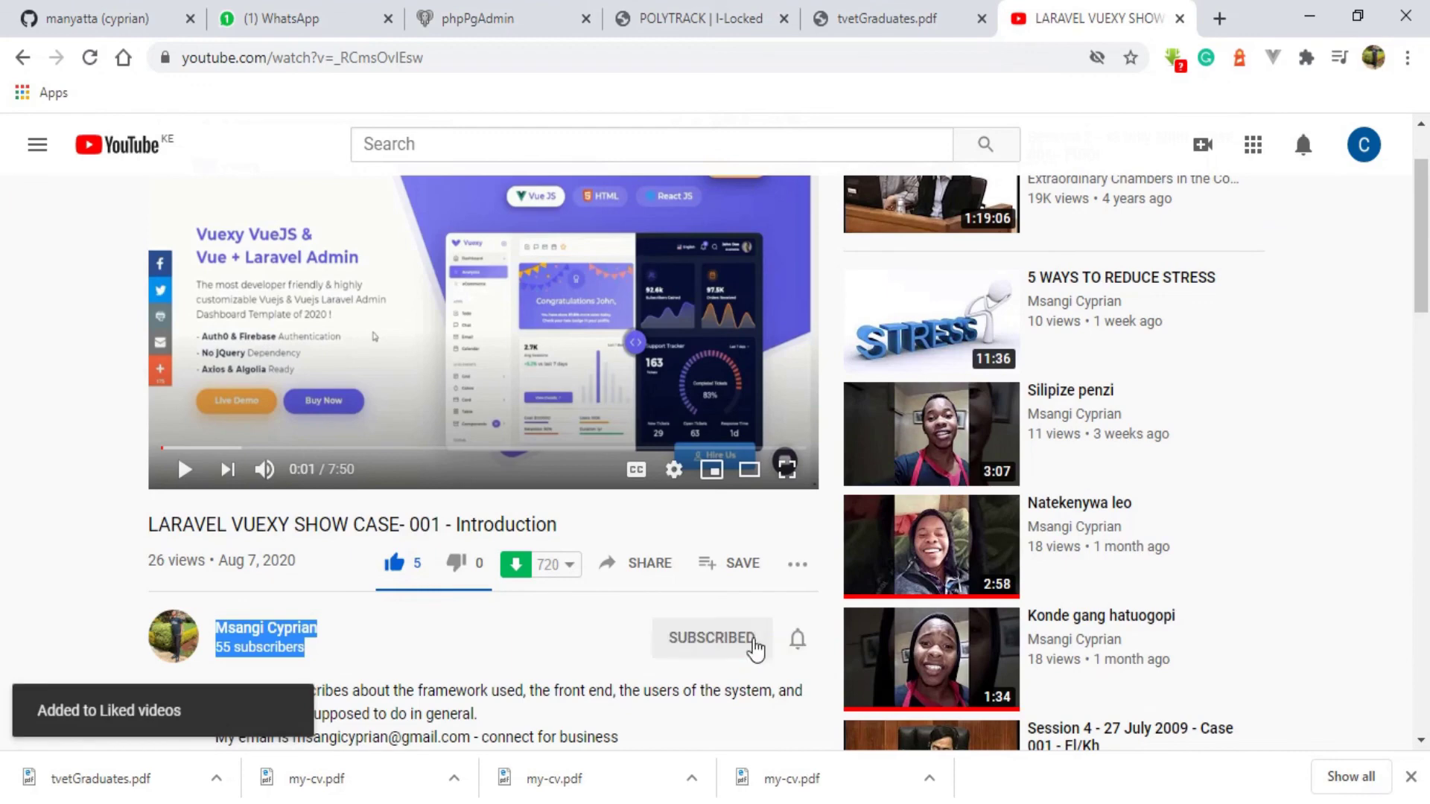
click(798, 641)
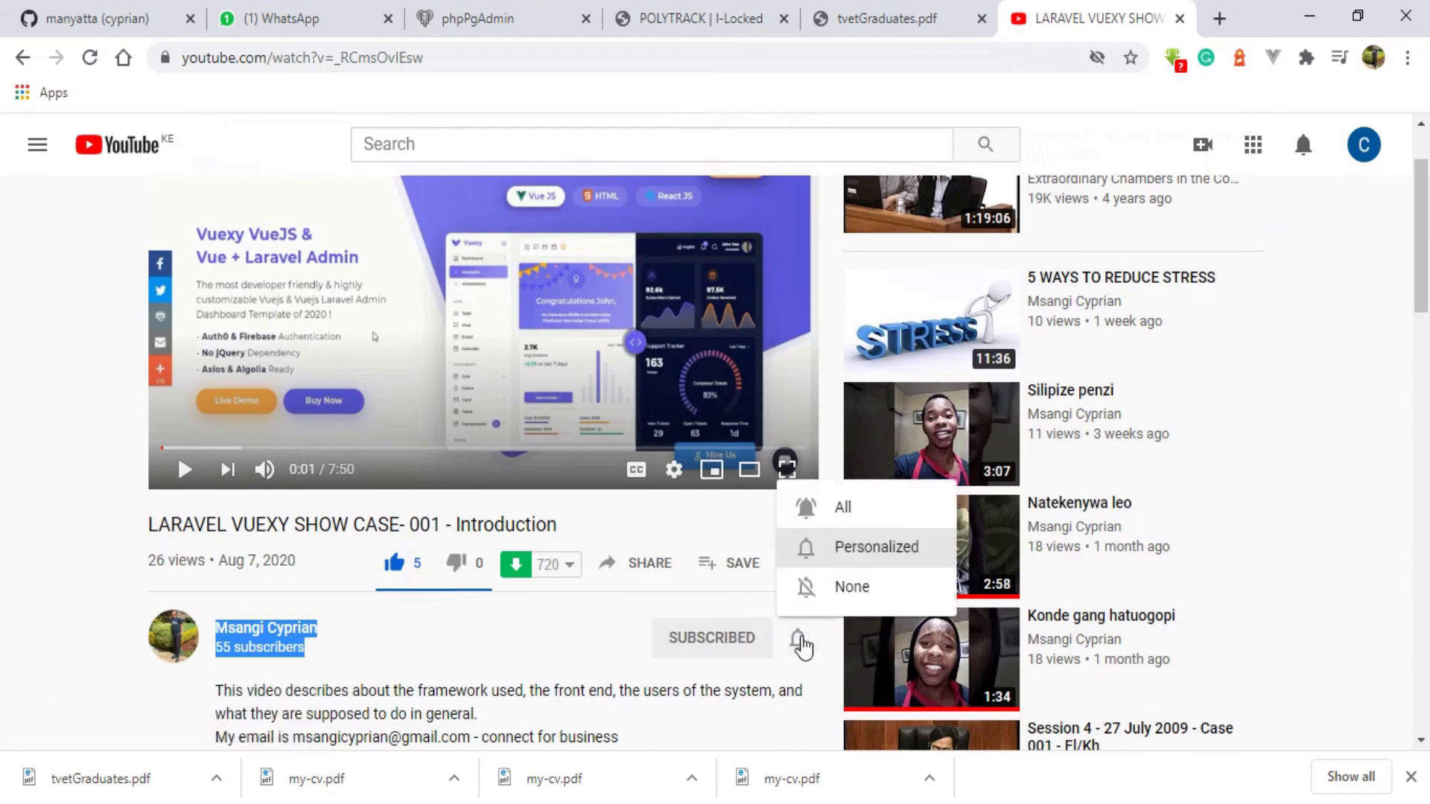
click(864, 527)
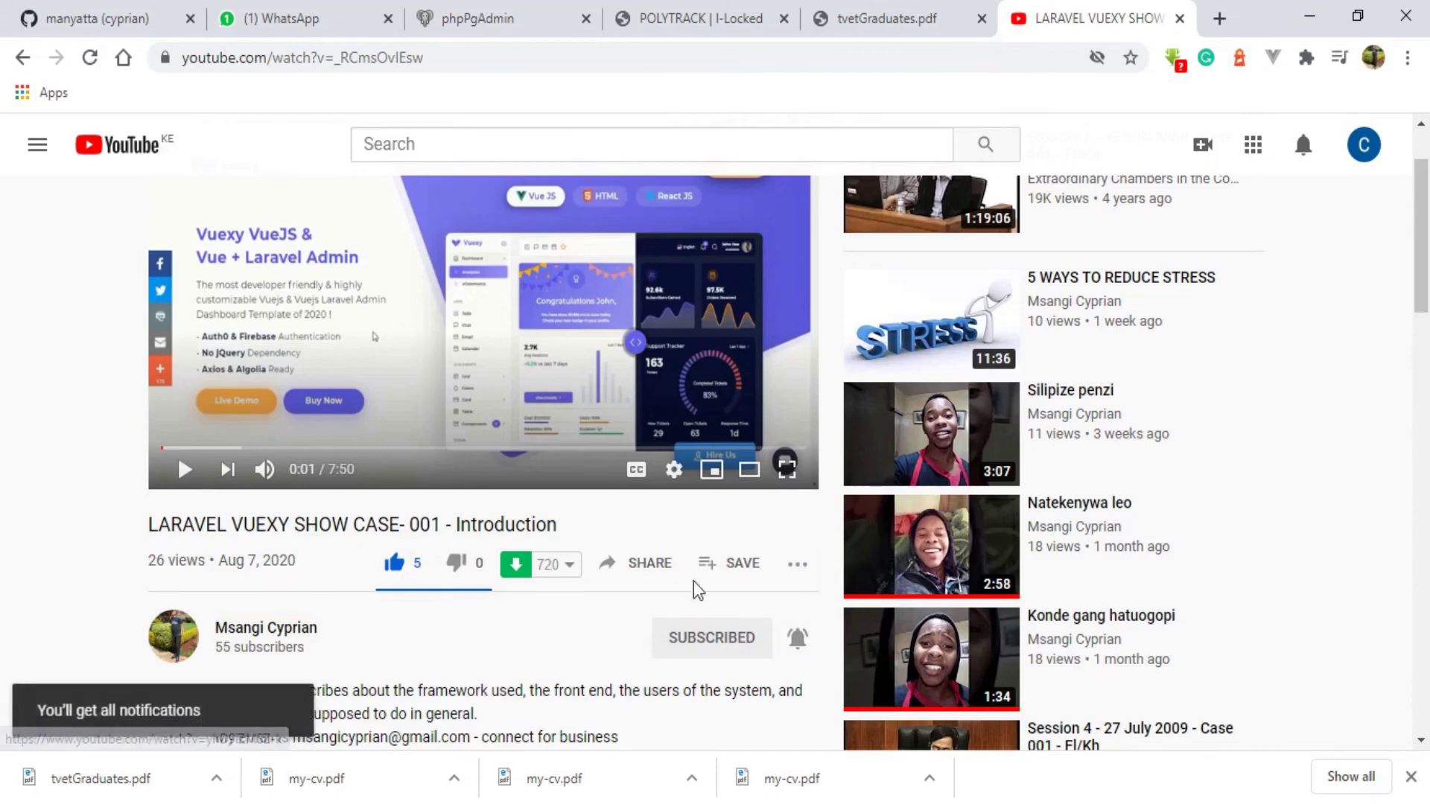
click(640, 572)
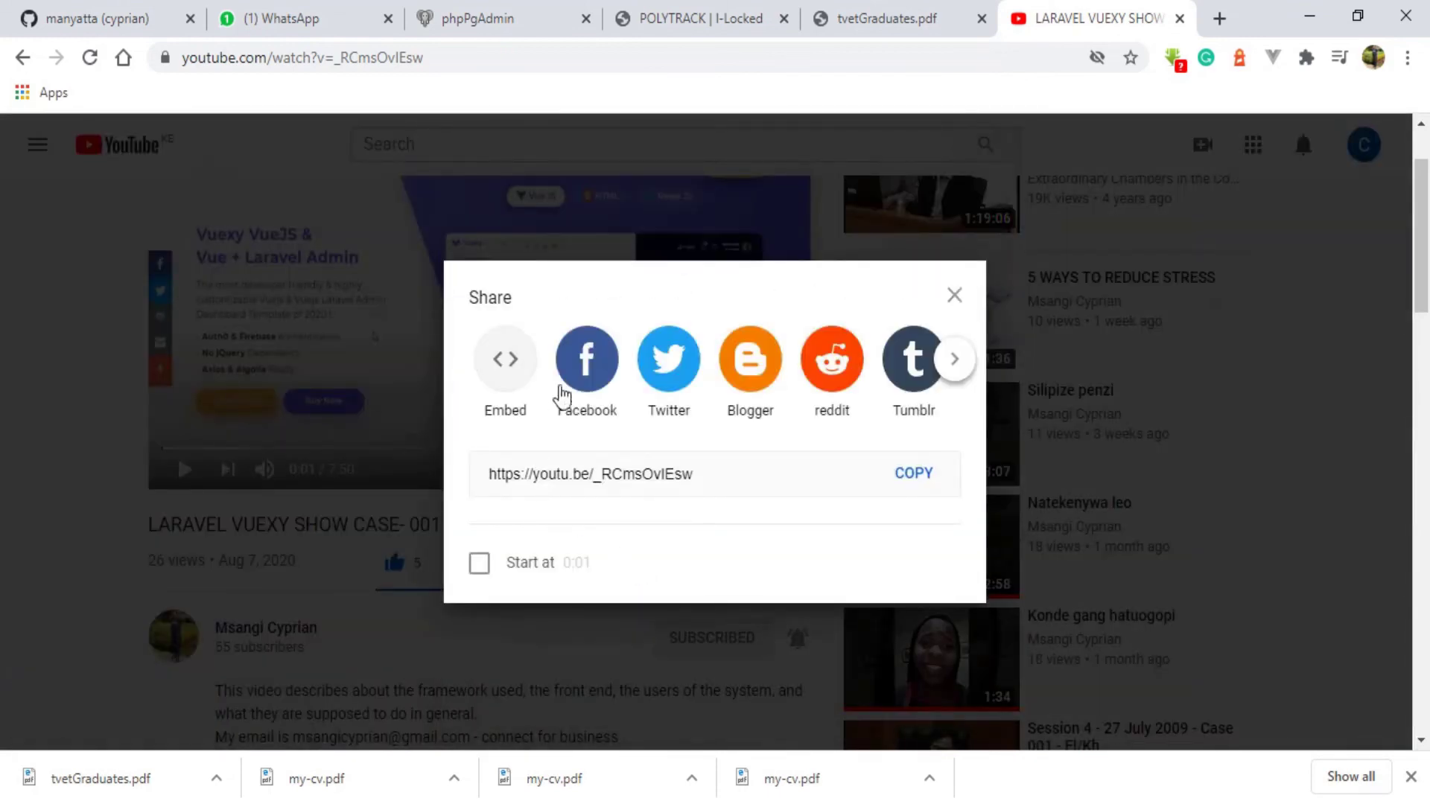
click(611, 373)
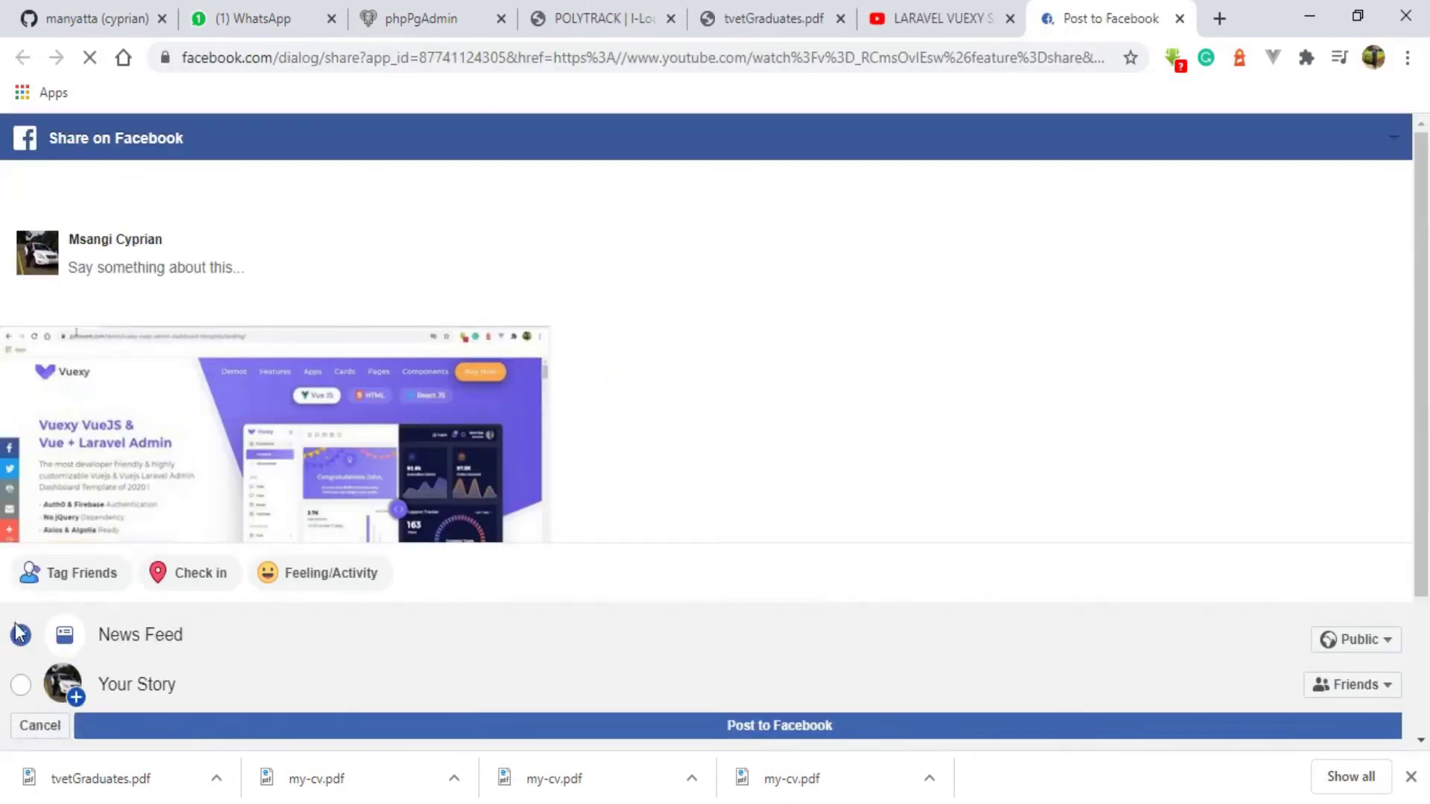
Post the video link to the Facebook News Feed and close YouTube's Share dialog.
click(20, 692)
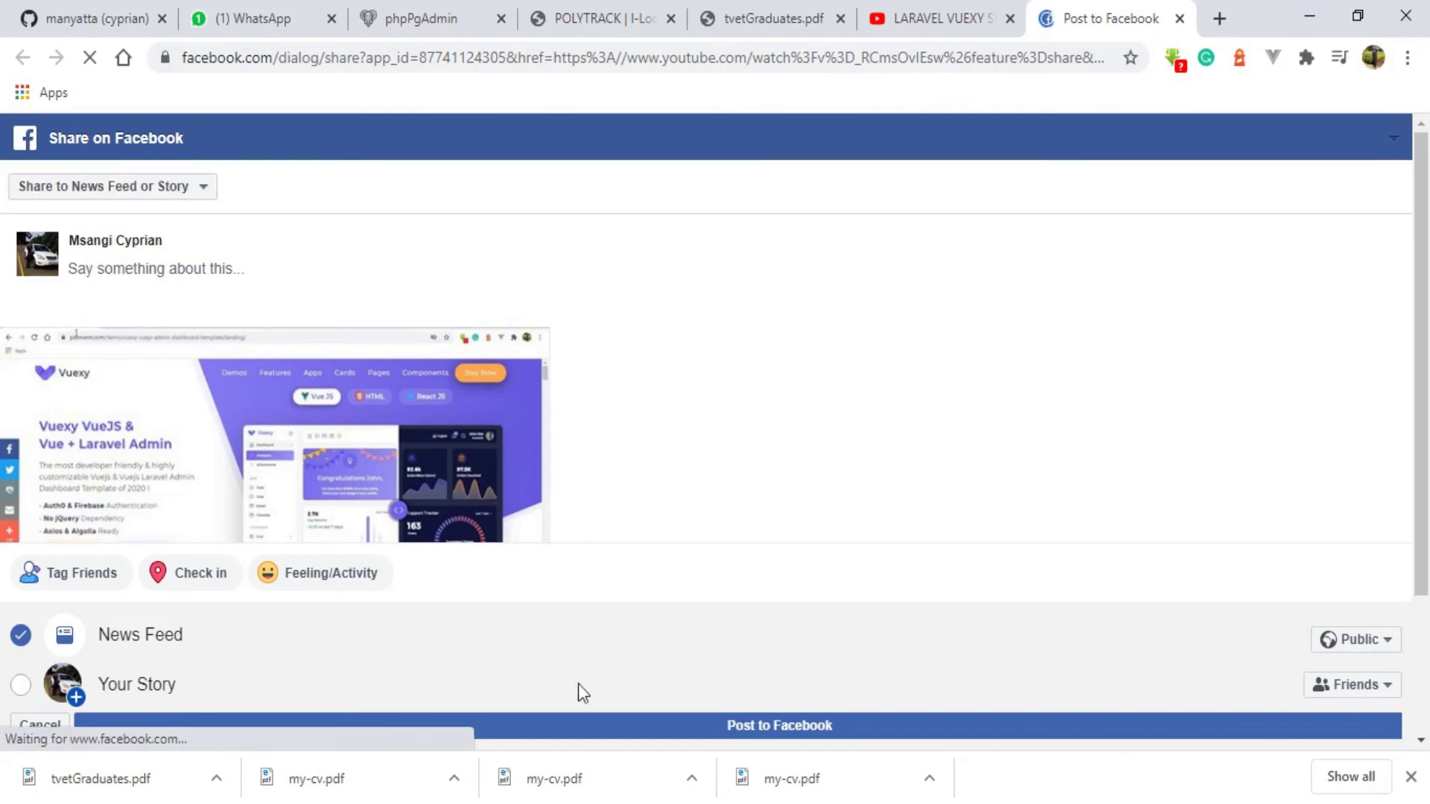
click(734, 725)
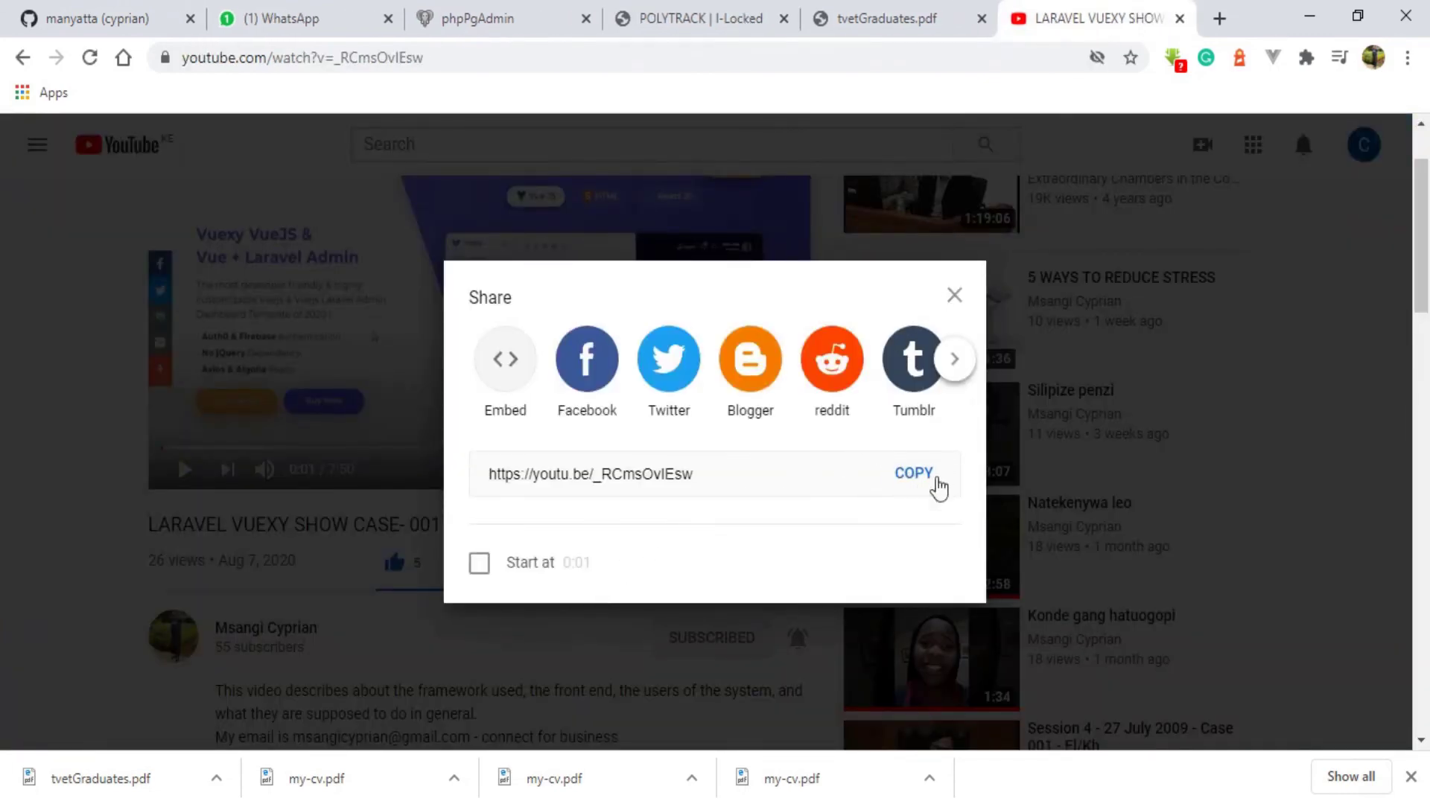
click(954, 295)
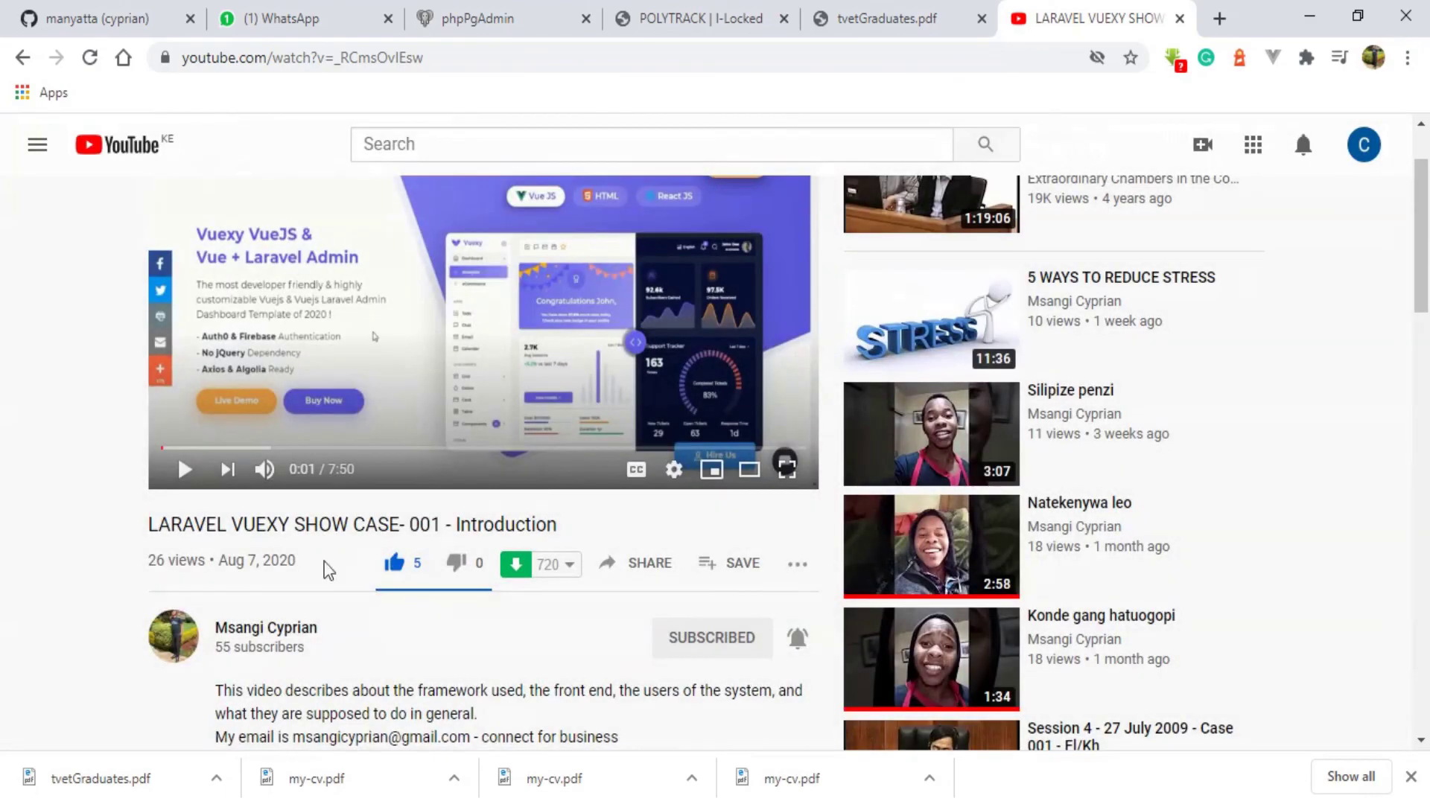